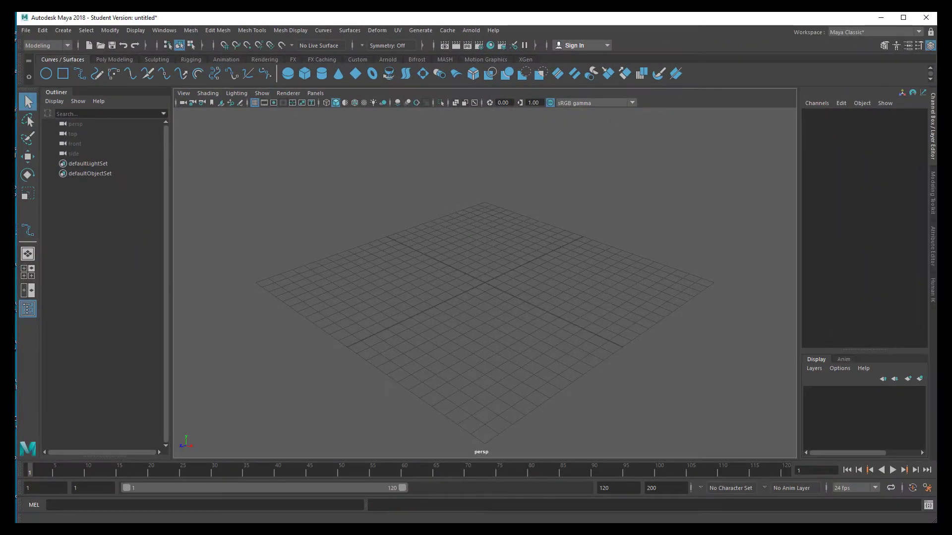
# Maximize the side view and pan it to reposition the grid
pyautogui.click(28, 272)
pyautogui.press('space')
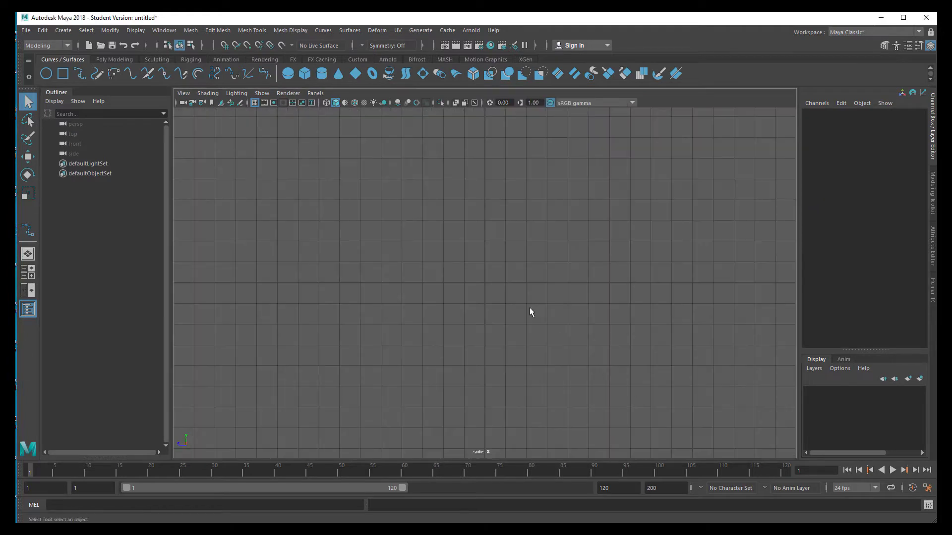
pyautogui.keyDown('alt'); pyautogui.moveTo(516, 310); pyautogui.dragTo(533, 368, button='middle'); pyautogui.keyUp('alt')
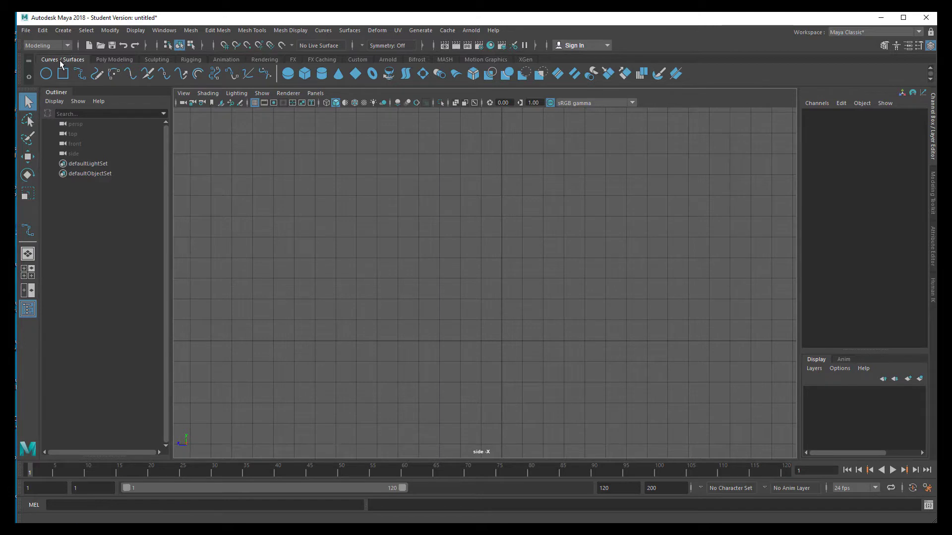
# Draw a ten-point EP curve that runs flat, rises over a rounded hump and flattens out
pyautogui.click(81, 75)
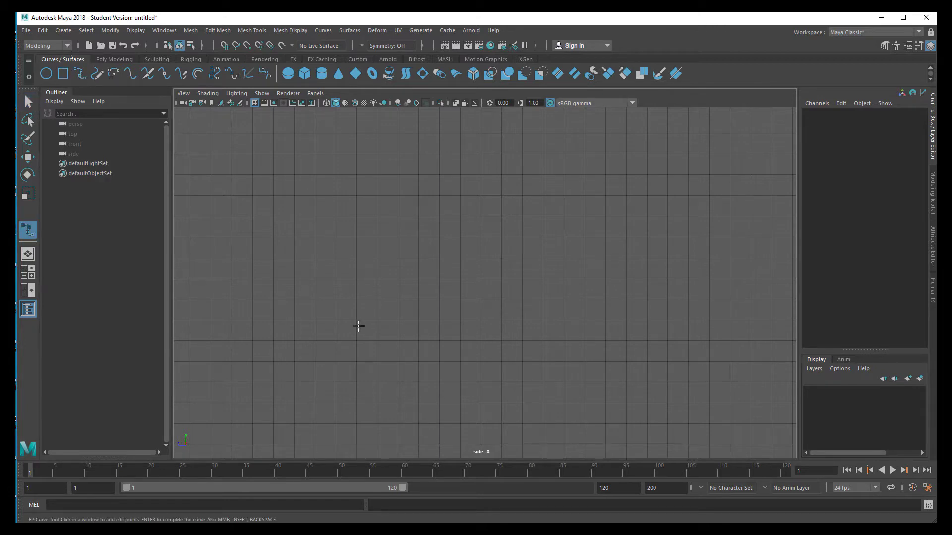
pyautogui.click(337, 341)
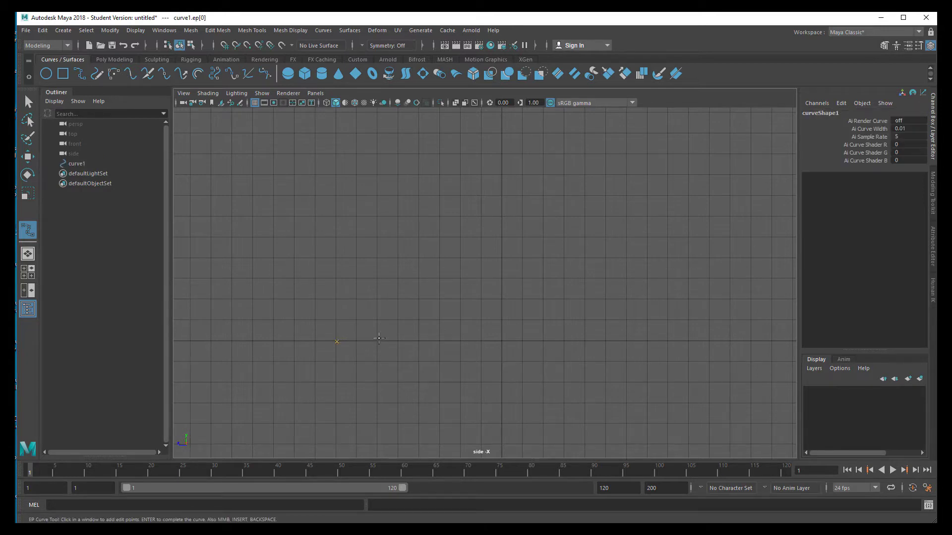
pyautogui.click(396, 333)
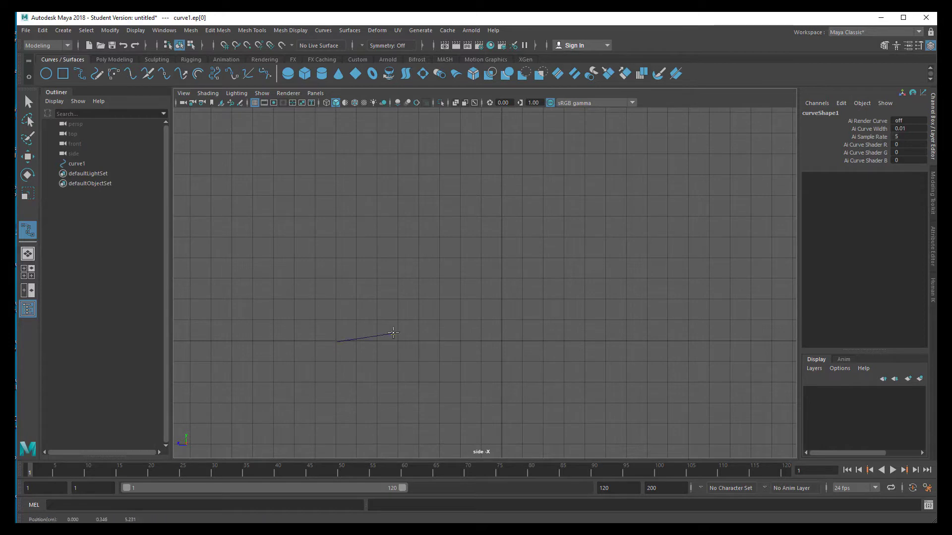
pyautogui.click(433, 332)
pyautogui.click(480, 297)
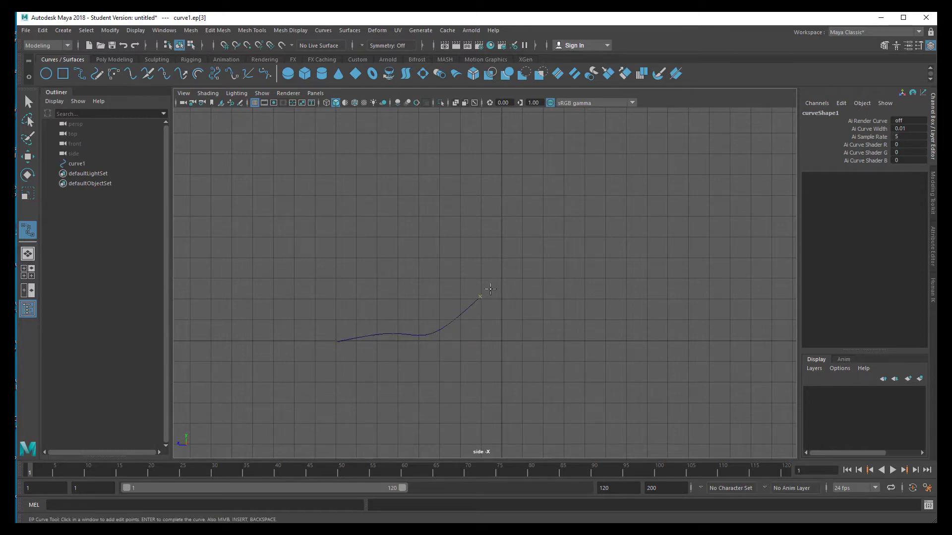
pyautogui.click(548, 279)
pyautogui.click(578, 300)
pyautogui.click(592, 334)
pyautogui.click(634, 340)
pyautogui.click(687, 340)
pyautogui.click(720, 343)
pyautogui.press('q')
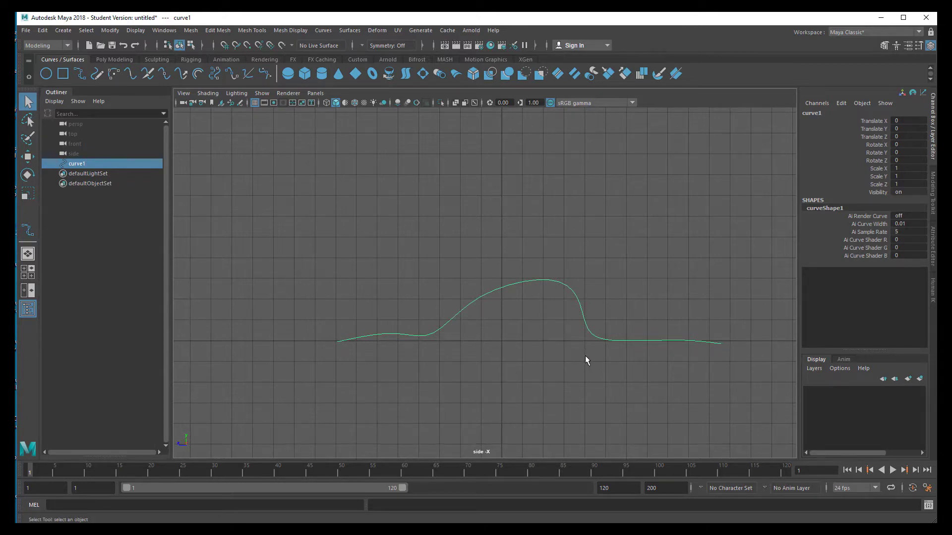
# Raise a slope CV and lower a left-end CV of curve1 to round the hump
pyautogui.press('F8')
pyautogui.moveTo(463, 275); pyautogui.dragTo(501, 313)
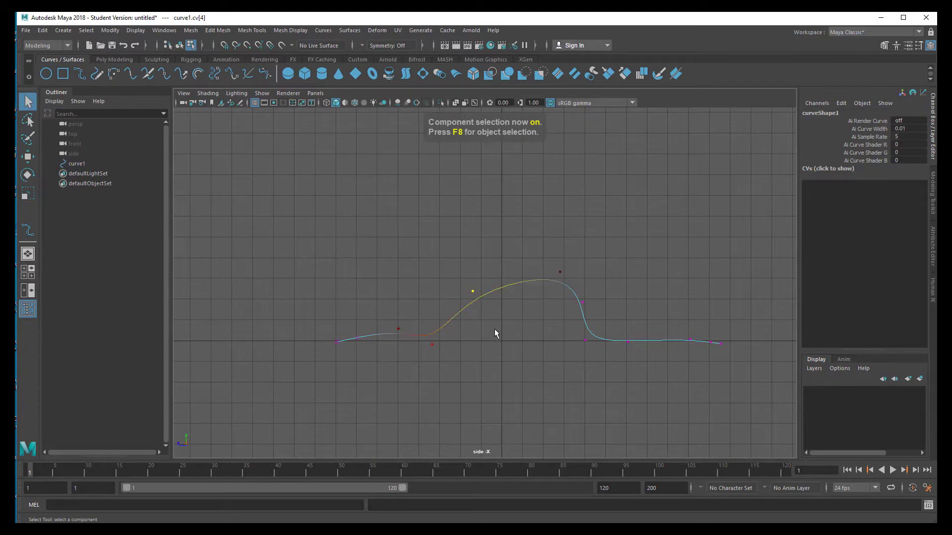
pyautogui.press('w')
pyautogui.moveTo(472, 250); pyautogui.dragTo(471, 225)
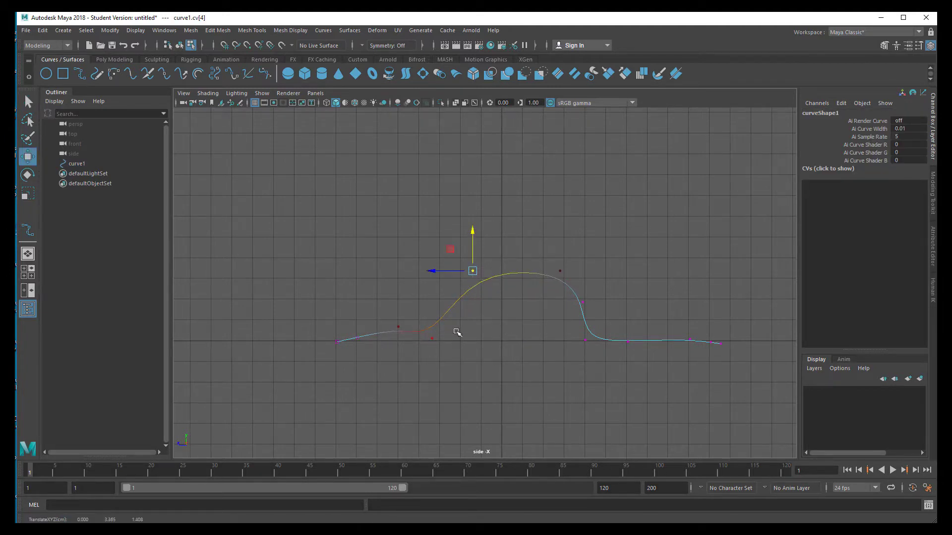
pyautogui.moveTo(391, 317); pyautogui.dragTo(404, 332)
pyautogui.moveTo(398, 292); pyautogui.dragTo(403, 299)
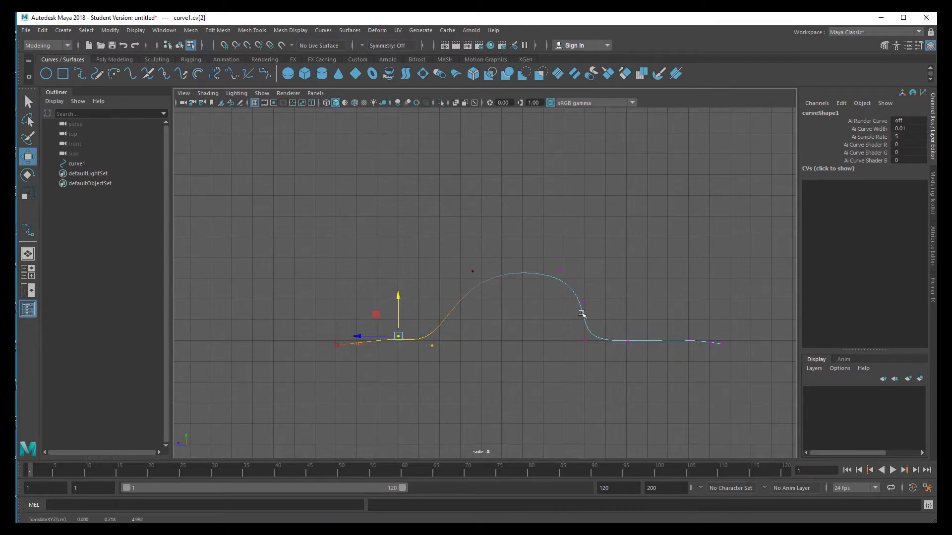
pyautogui.press('F8')
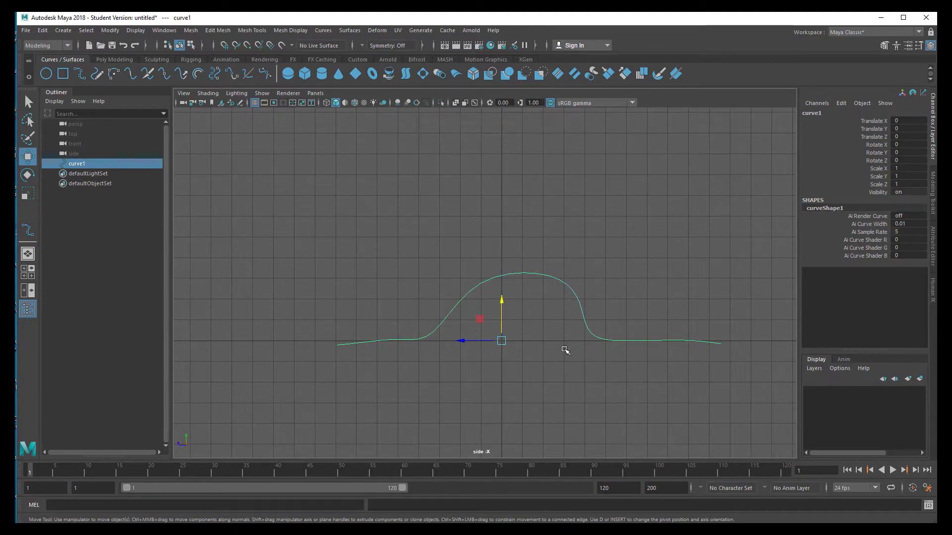
# Duplicate the profile into curve2, raise it slightly and scale it a little wider
pyautogui.hotkey('ctrl', 'd')
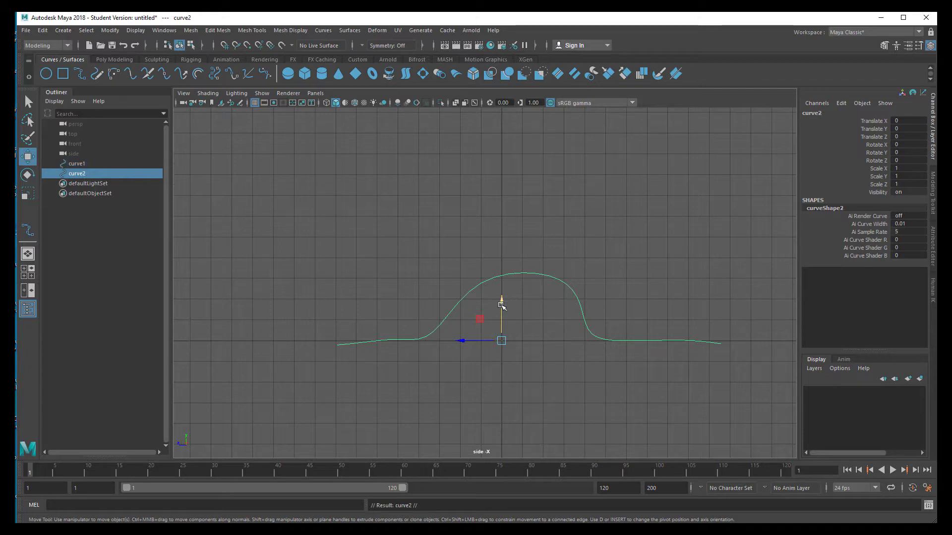
pyautogui.moveTo(501, 304); pyautogui.dragTo(506, 300)
pyautogui.press('r')
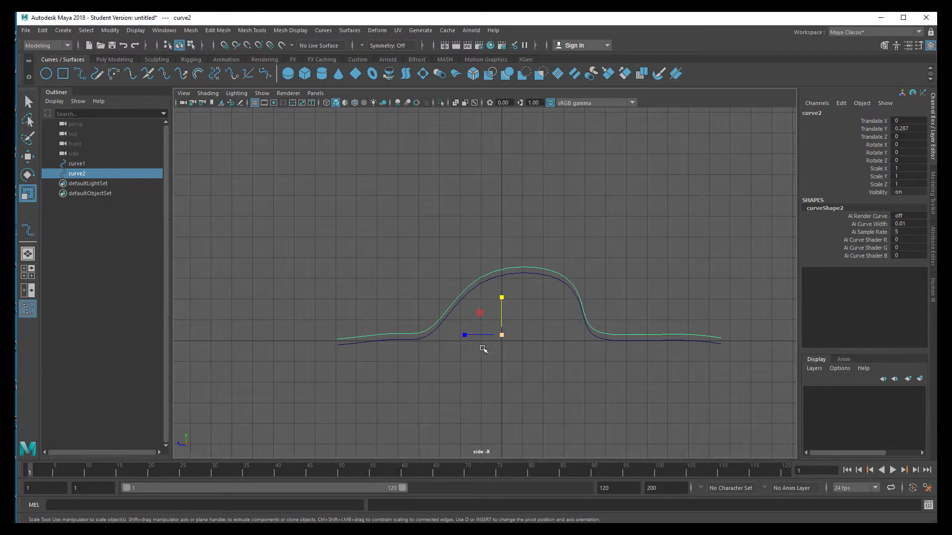
pyautogui.moveTo(464, 335); pyautogui.dragTo(463, 337)
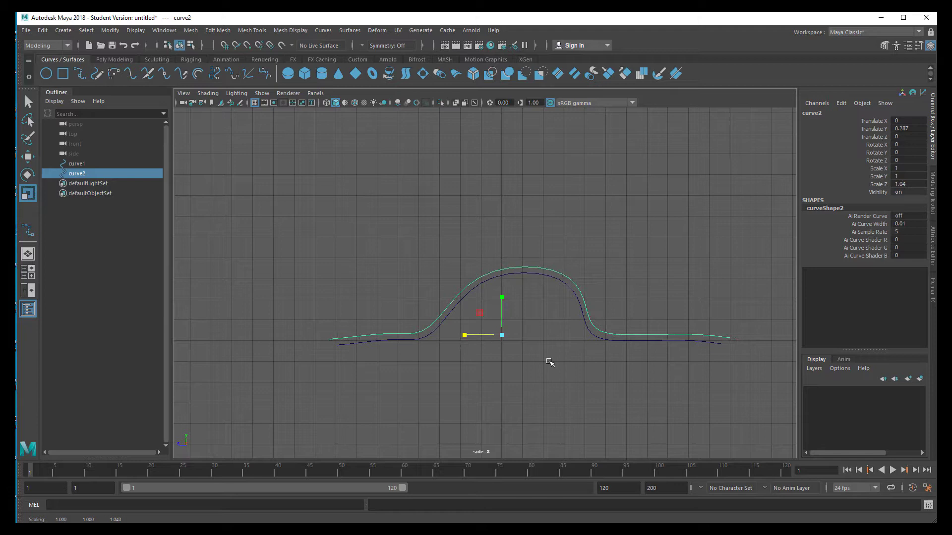
# Duplicate into curve3, raise it above curve2 and widen it slightly more
pyautogui.hotkey('ctrl', 'd')
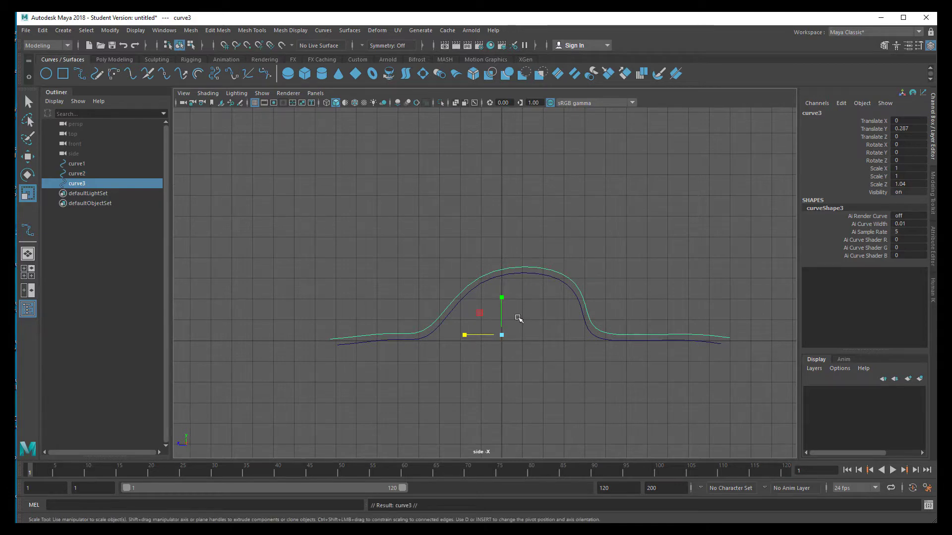
pyautogui.press('w')
pyautogui.moveTo(503, 299); pyautogui.dragTo(503, 291)
pyautogui.press('r')
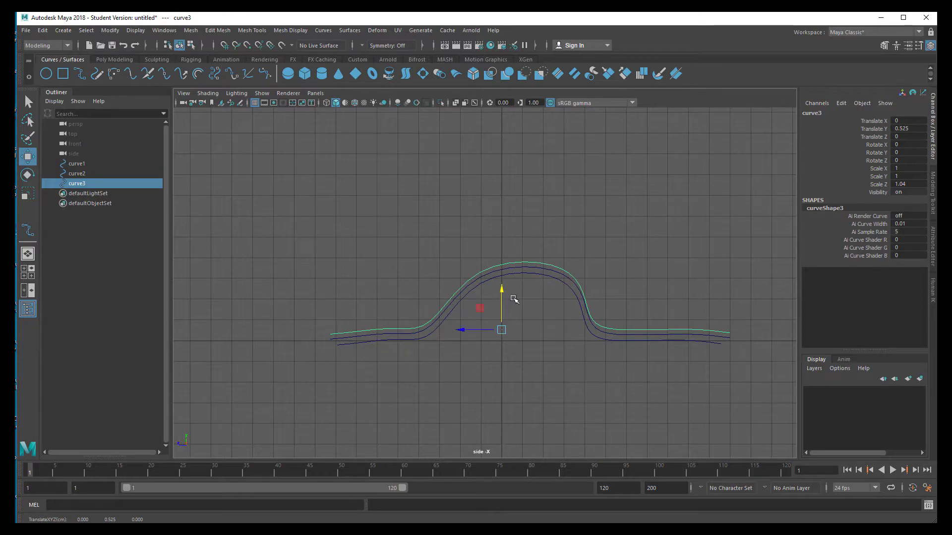
pyautogui.moveTo(470, 333); pyautogui.dragTo(461, 332)
# Duplicate into curve4, raise it to Translate Y 2.197 and flatten it to Scale Y 0.662
pyautogui.hotkey('ctrl', 'd')
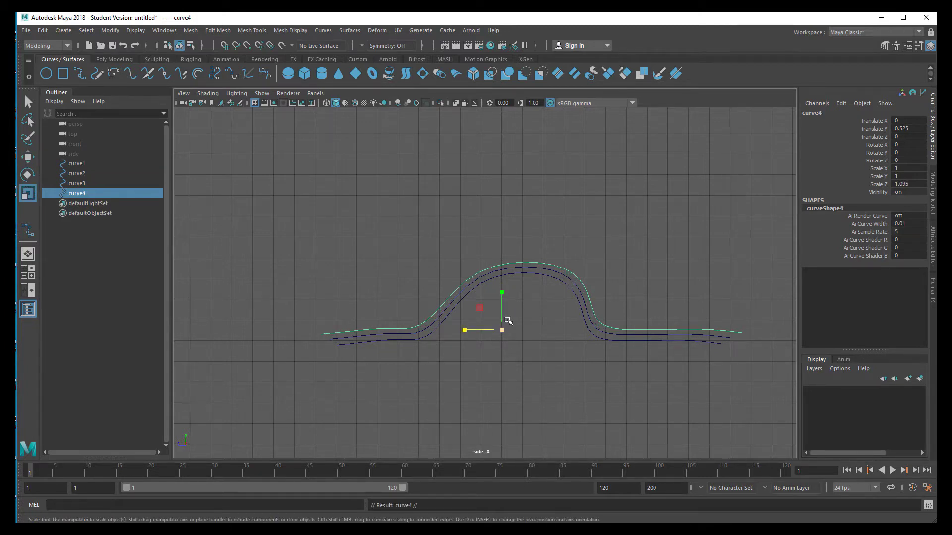
pyautogui.press('w')
pyautogui.moveTo(502, 291); pyautogui.dragTo(505, 268)
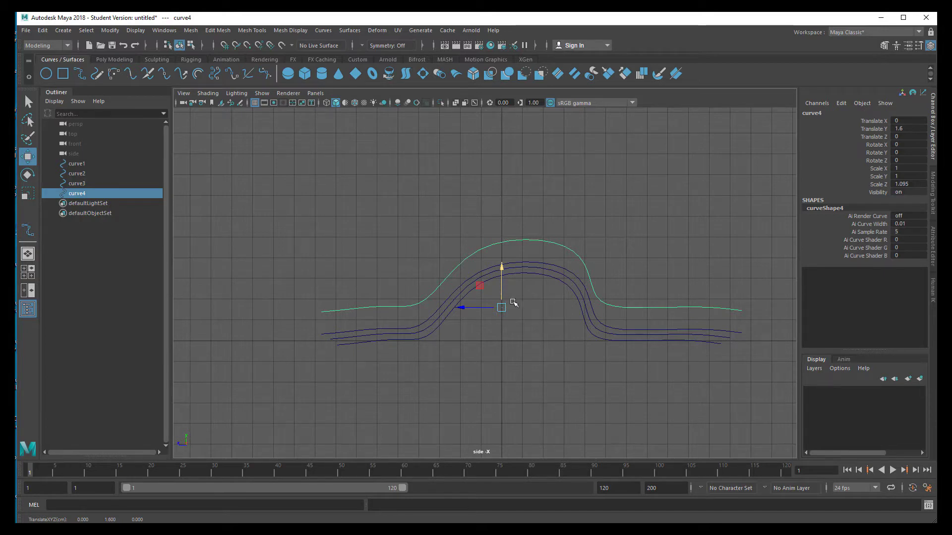
pyautogui.press('r')
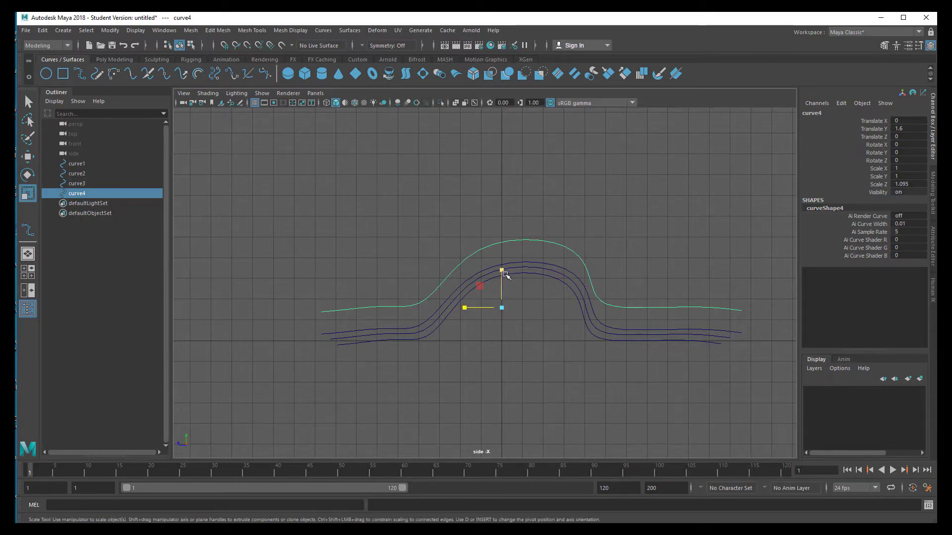
pyautogui.moveTo(503, 272); pyautogui.dragTo(503, 260)
pyautogui.press('w')
pyautogui.press('r')
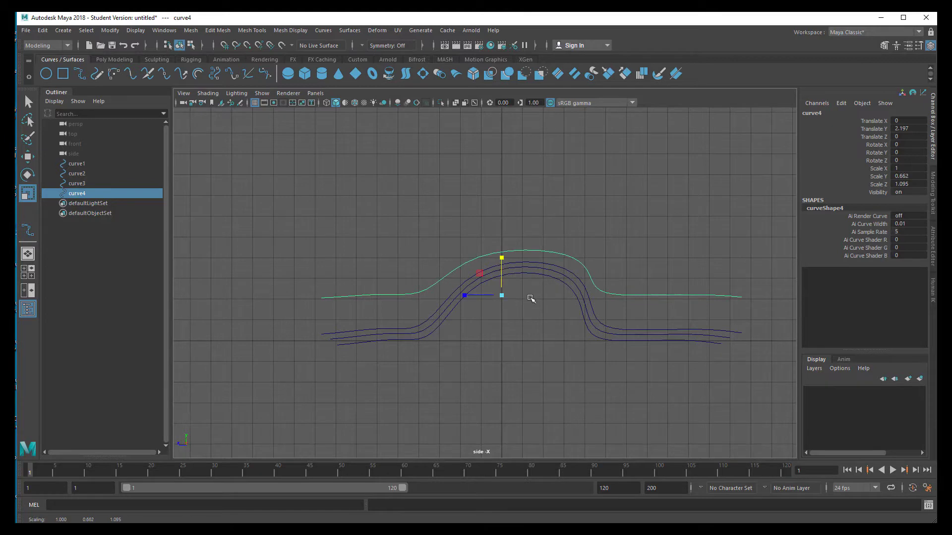
# Duplicate into curve5, raise it, tilt it slightly in X and squash it vertically
pyautogui.hotkey('ctrl', 'd')
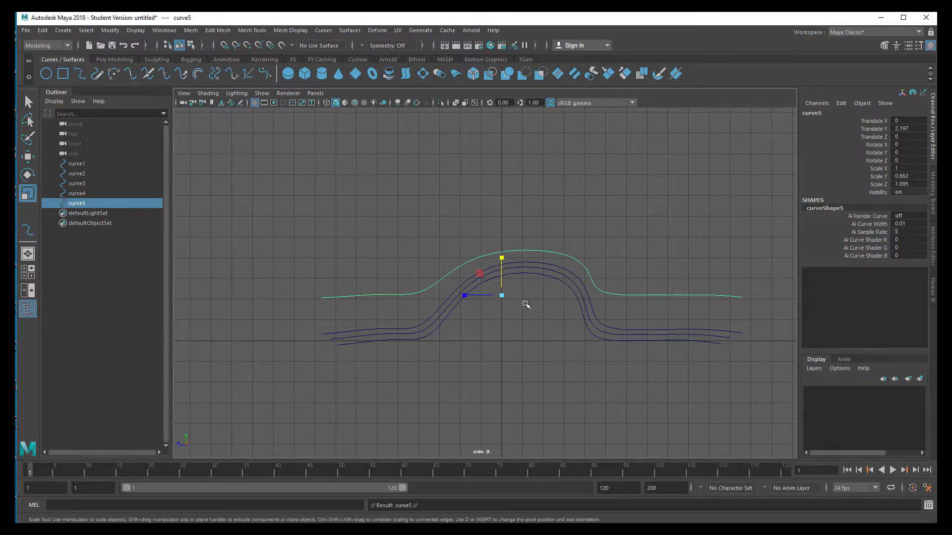
pyautogui.press('w')
pyautogui.moveTo(504, 258); pyautogui.dragTo(511, 237)
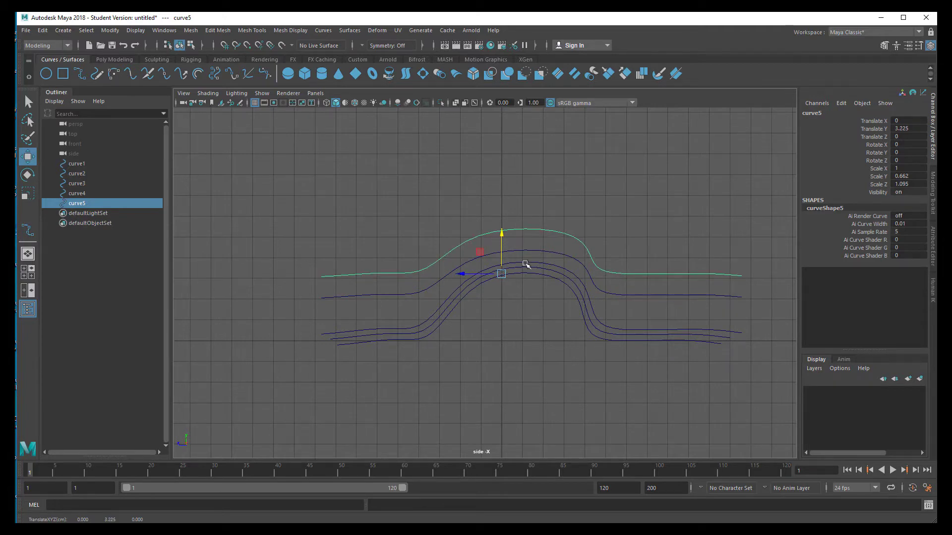
pyautogui.press('r')
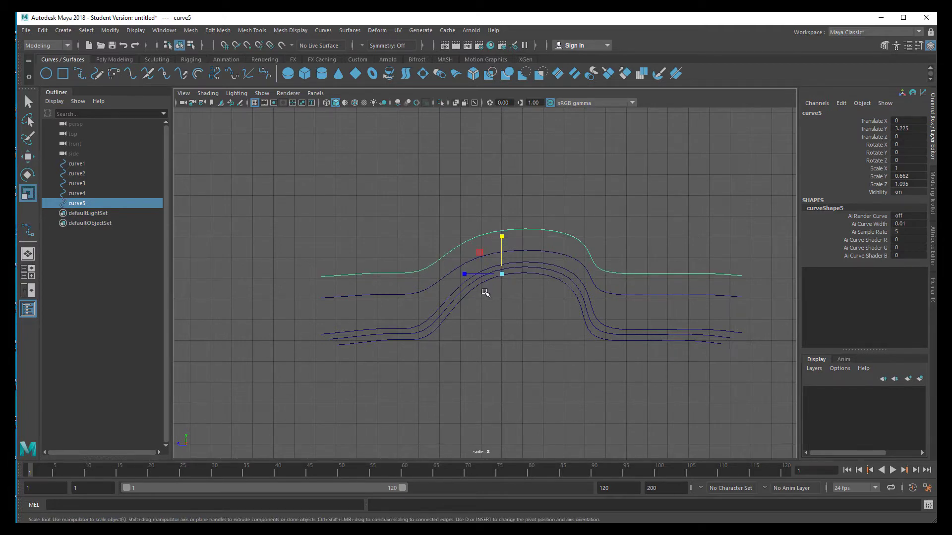
pyautogui.press('e')
pyautogui.moveTo(475, 300); pyautogui.dragTo(492, 298)
pyautogui.press('r')
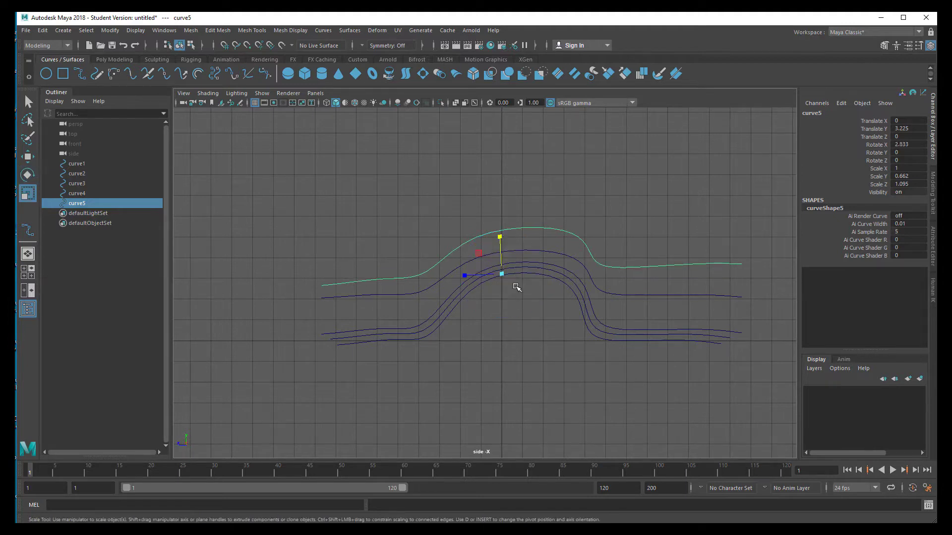
pyautogui.moveTo(501, 238)
pyautogui.mouseDown()
pyautogui.moveTo(500, 260)
pyautogui.moveTo(504, 231)
pyautogui.mouseUp()
pyautogui.press('w')
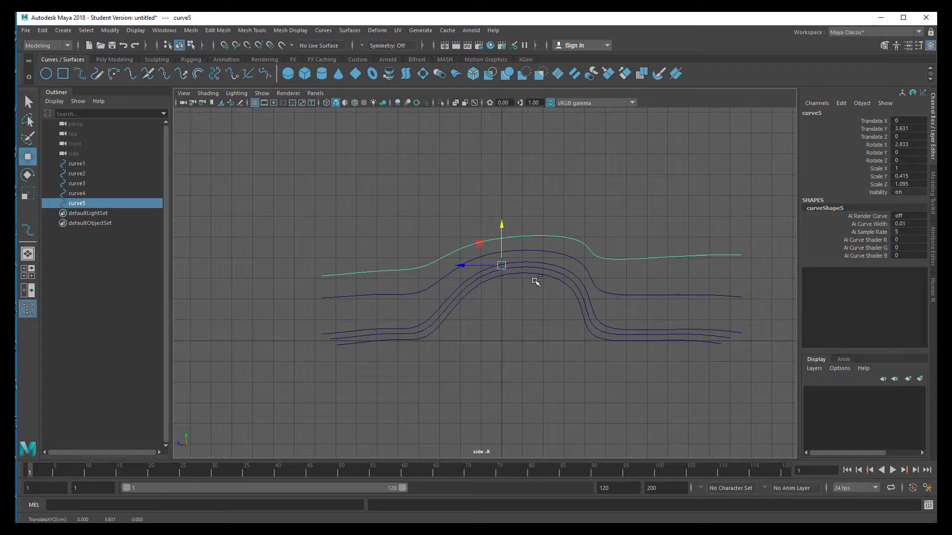
# Duplicate into curve6, raise it to Translate Y 5.159 and flatten it to Scale Y 0.055
pyautogui.hotkey('ctrl', 'd')
pyautogui.moveTo(501, 225); pyautogui.dragTo(512, 198)
pyautogui.press('r')
pyautogui.press('w')
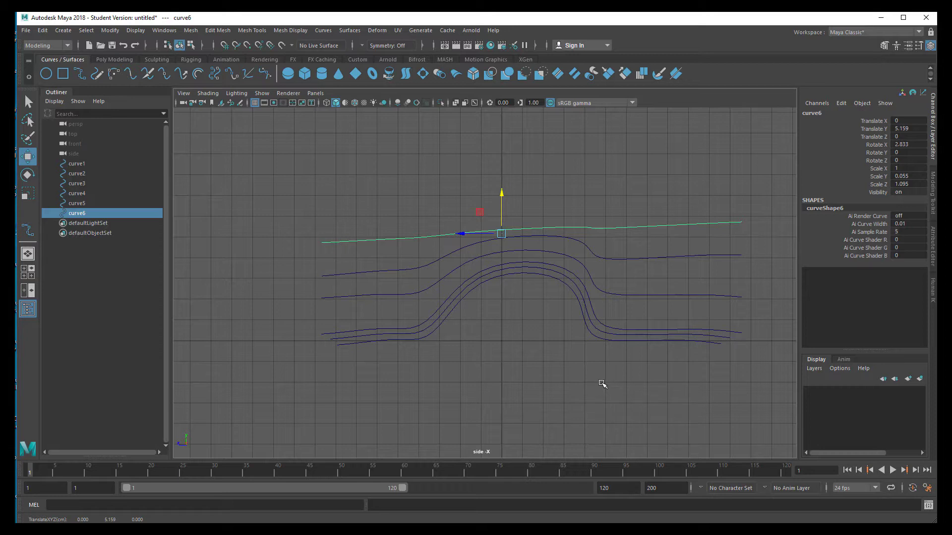
pyautogui.moveTo(552, 197); pyautogui.dragTo(590, 340)
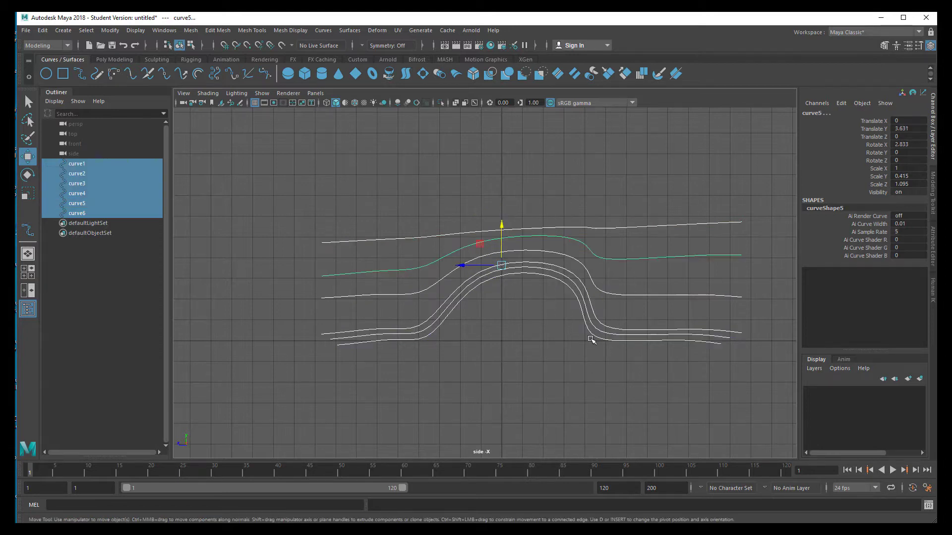
pyautogui.press('F8')
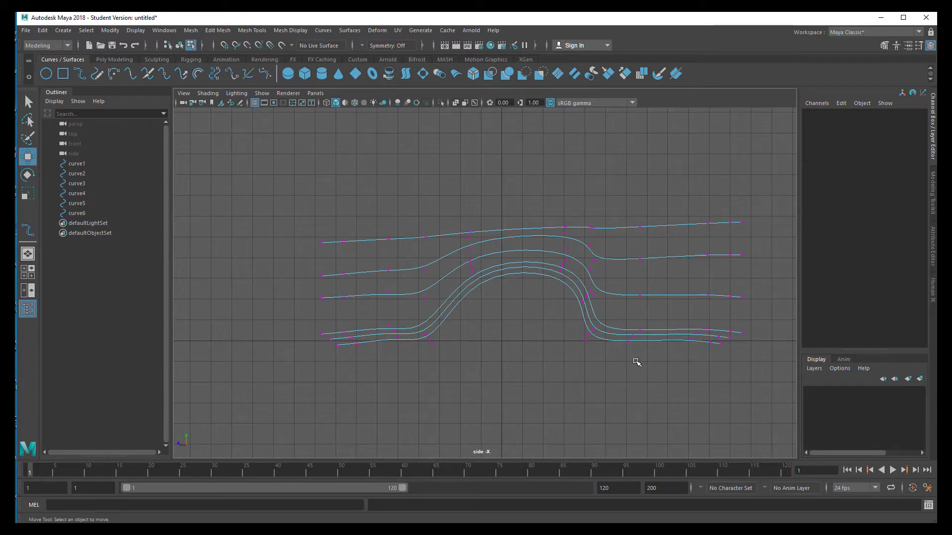
pyautogui.press('F8')
pyautogui.click(548, 376)
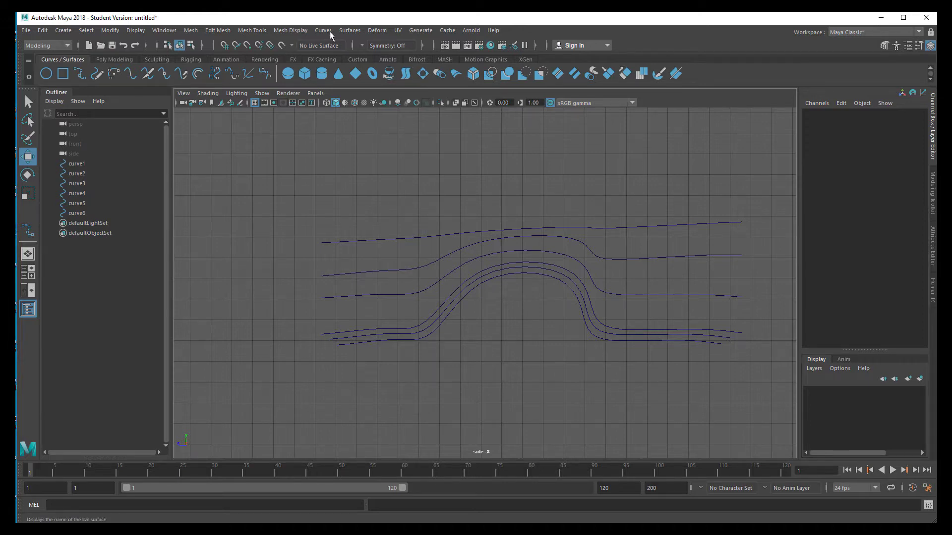
# Select curve1 through curve6 in order in the Outliner and loft them into loftedSurface1
pyautogui.click(350, 31)
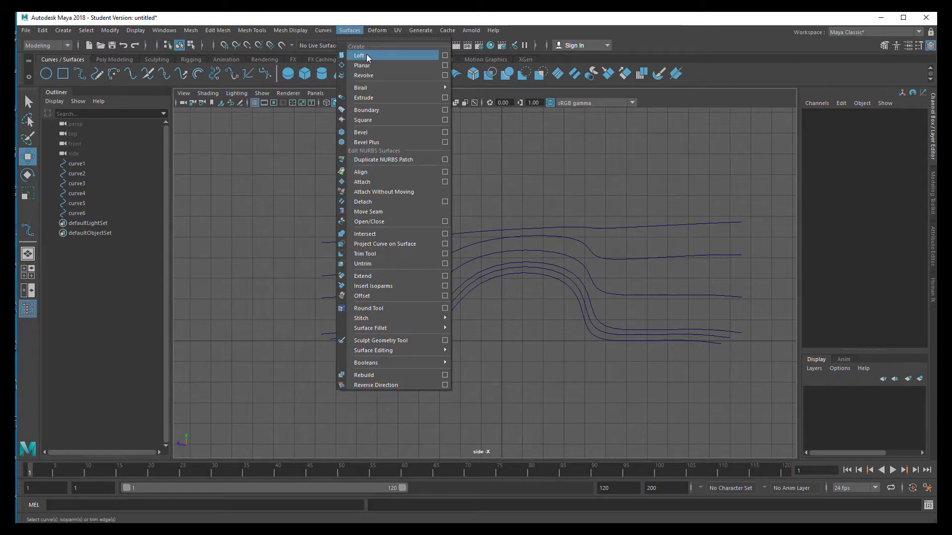
pyautogui.click(420, 19)
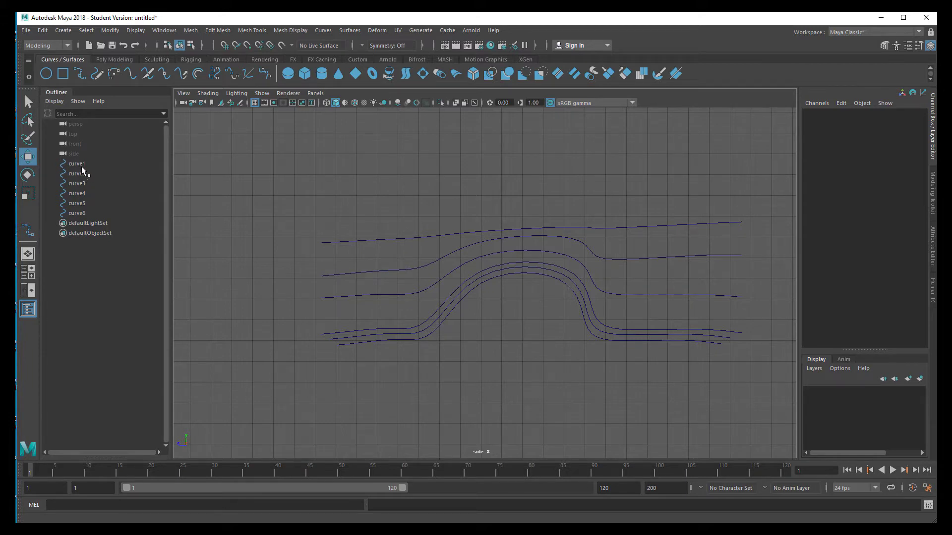
pyautogui.click(79, 164)
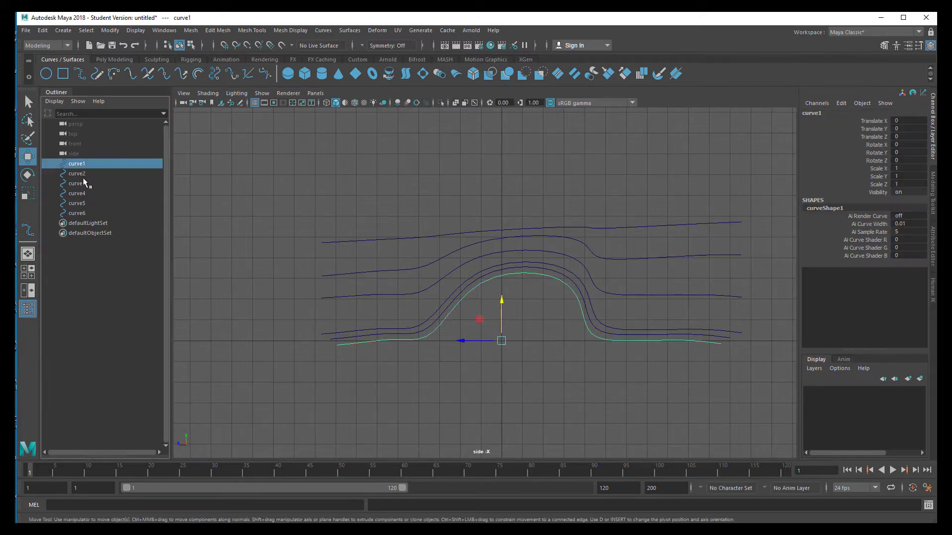
pyautogui.keyDown('shift'); pyautogui.click(80, 174); pyautogui.keyUp('shift')
pyautogui.keyDown('shift'); pyautogui.click(79, 185); pyautogui.keyUp('shift')
pyautogui.keyDown('shift'); pyautogui.click(80, 193); pyautogui.keyUp('shift')
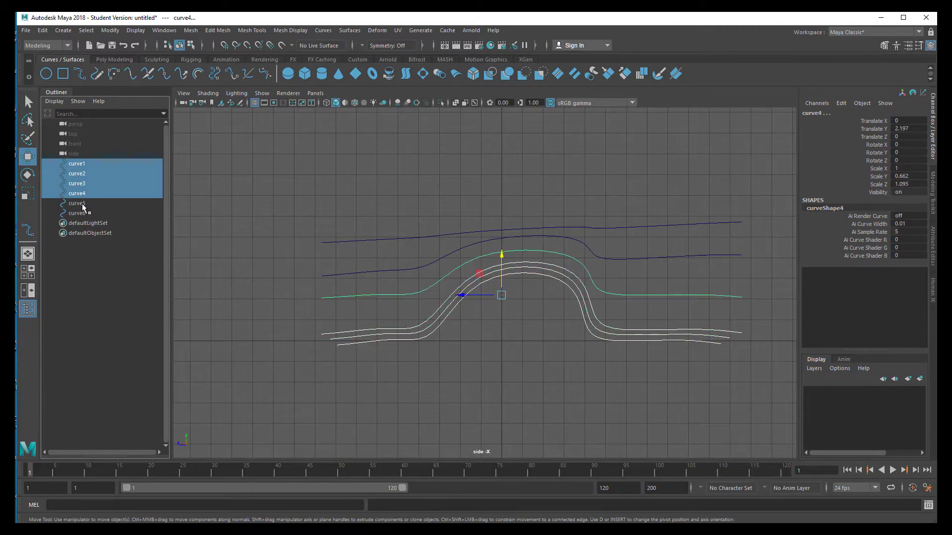
pyautogui.keyDown('shift'); pyautogui.click(81, 204); pyautogui.keyUp('shift')
pyautogui.keyDown('shift'); pyautogui.click(83, 213); pyautogui.keyUp('shift')
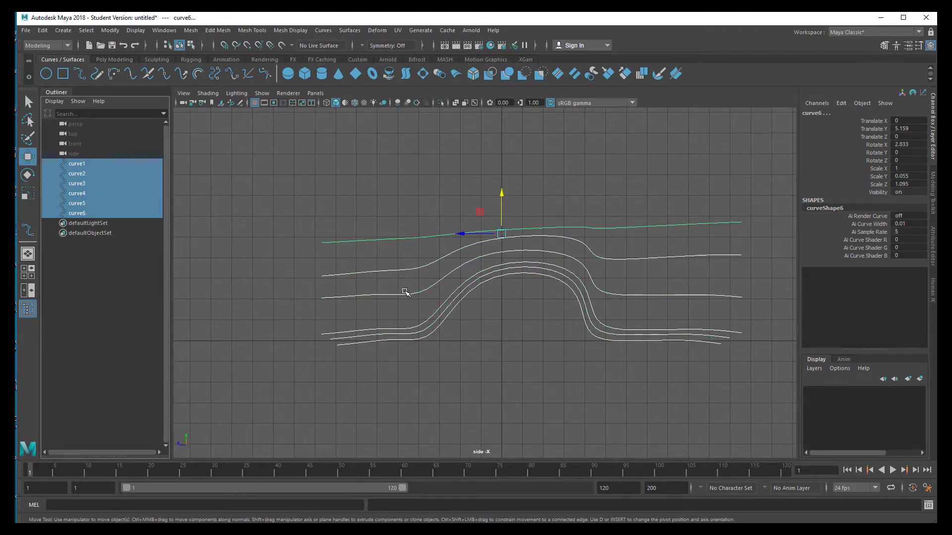
pyautogui.click(405, 74)
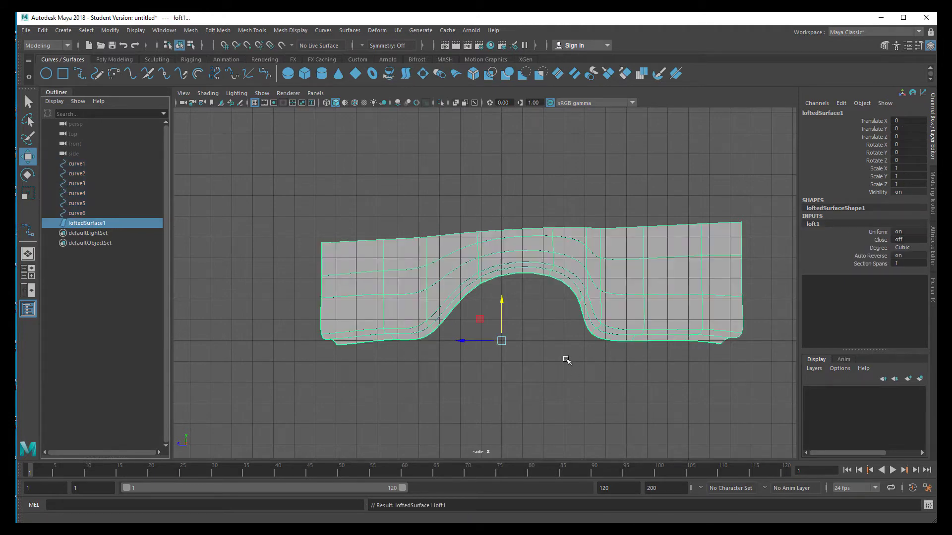
# Maximize the perspective view, then orbit and dolly in close to the lofted fender
pyautogui.press('space')
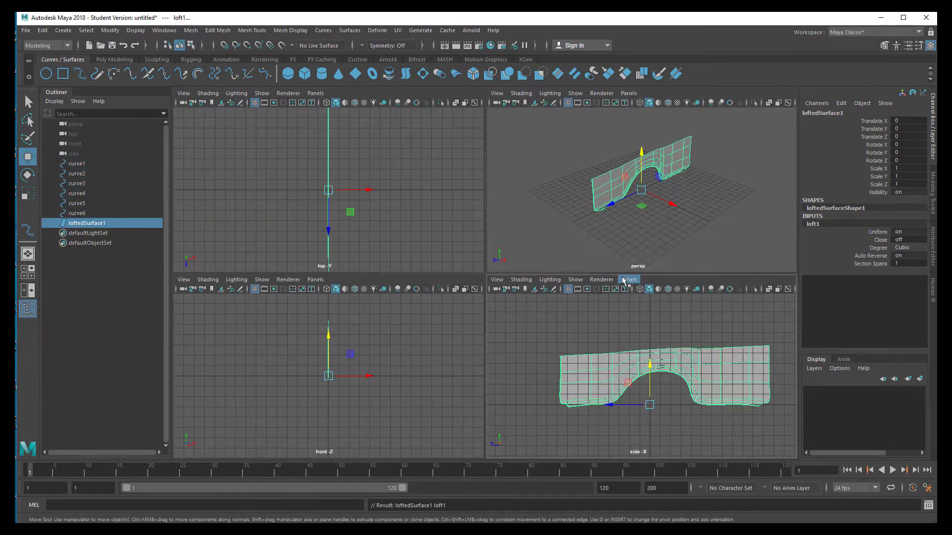
pyautogui.press('space')
pyautogui.keyDown('alt'); pyautogui.moveTo(594, 287); pyautogui.dragTo(540, 325); pyautogui.keyUp('alt')
pyautogui.keyDown('alt'); pyautogui.moveTo(540, 325); pyautogui.dragTo(626, 318, button='right'); pyautogui.keyUp('alt')
pyautogui.keyDown('alt'); pyautogui.moveTo(625, 317); pyautogui.dragTo(570, 325); pyautogui.keyUp('alt')
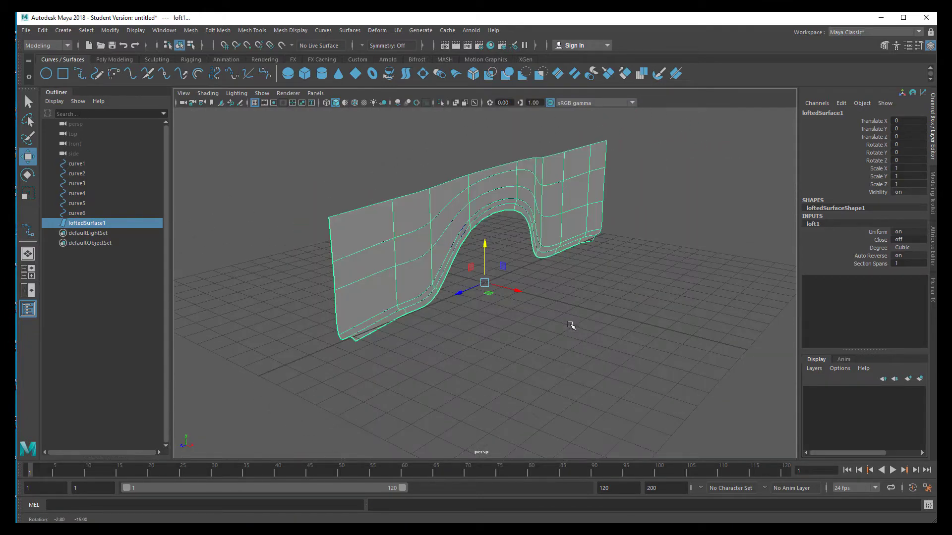
pyautogui.keyDown('alt'); pyautogui.moveTo(527, 332); pyautogui.dragTo(603, 339, button='right'); pyautogui.keyUp('alt')
pyautogui.keyDown('alt'); pyautogui.moveTo(602, 339); pyautogui.dragTo(570, 365); pyautogui.keyUp('alt')
pyautogui.keyDown('alt'); pyautogui.moveTo(570, 365); pyautogui.dragTo(564, 336, button='right'); pyautogui.keyUp('alt')
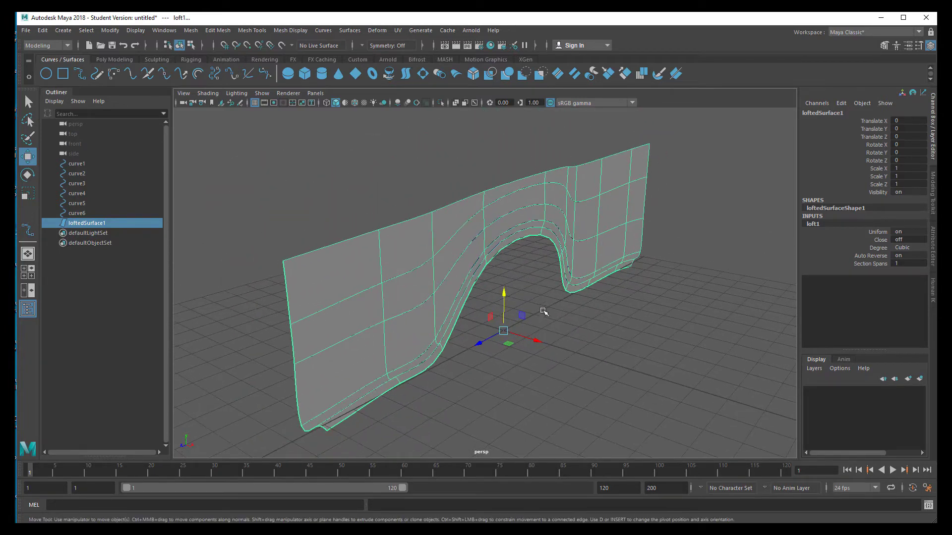
# Offset curve1 outward along X, then shift curve3 slightly along X
pyautogui.click(77, 164)
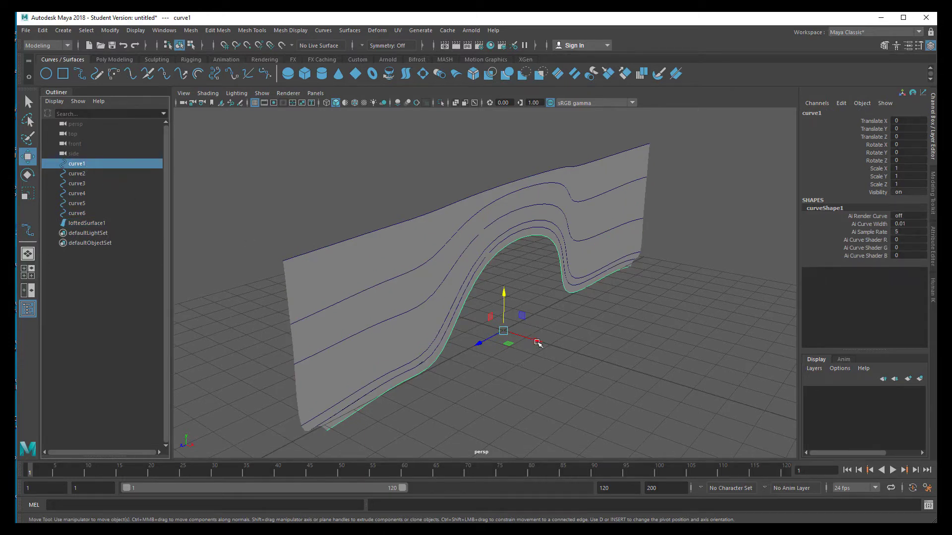
pyautogui.moveTo(538, 344); pyautogui.dragTo(535, 342)
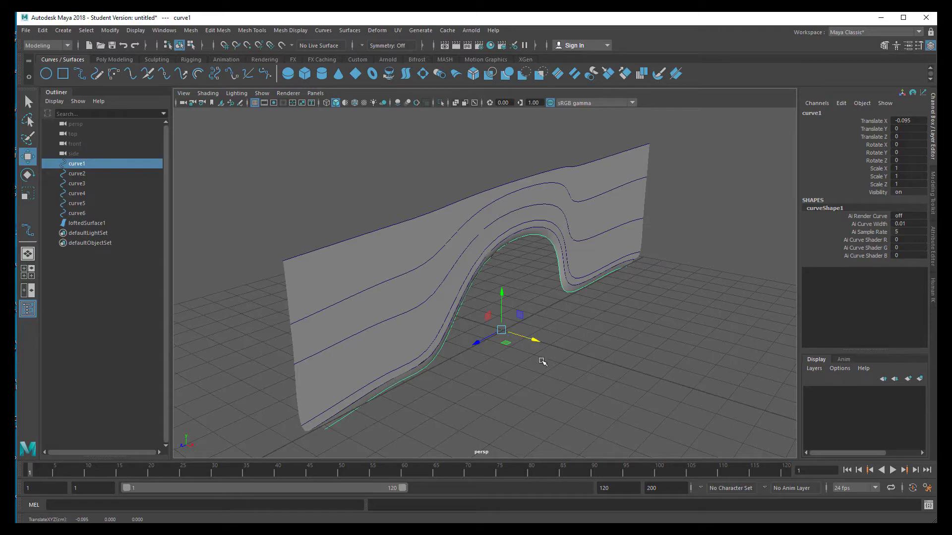
pyautogui.moveTo(535, 341); pyautogui.dragTo(531, 341)
pyautogui.keyDown('alt'); pyautogui.moveTo(532, 341); pyautogui.dragTo(569, 357); pyautogui.keyUp('alt')
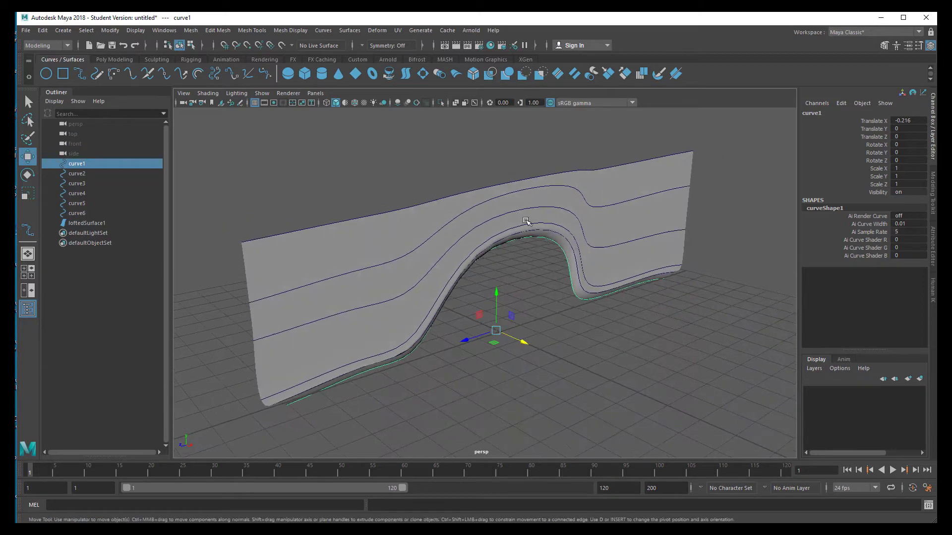
pyautogui.click(79, 183)
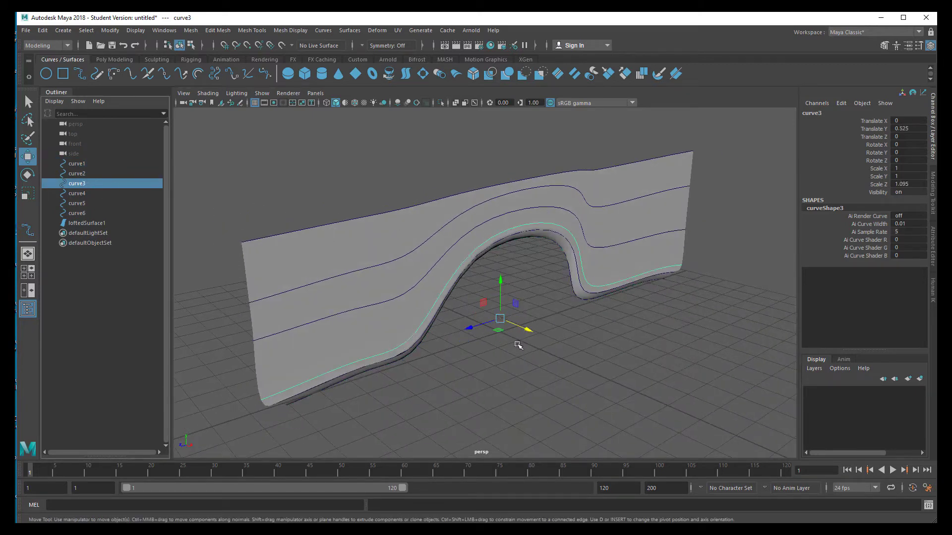
pyautogui.moveTo(529, 332); pyautogui.dragTo(520, 329)
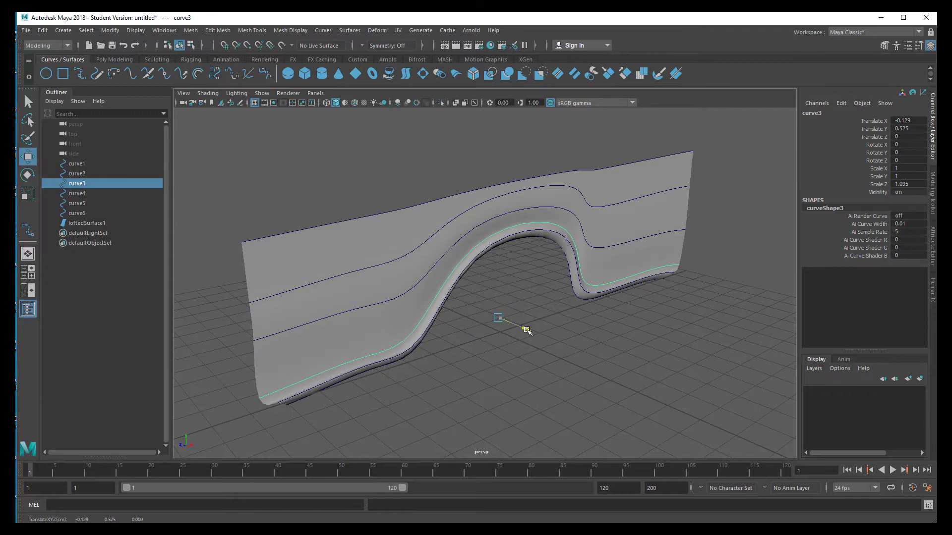
# Offset curves 4, 5 and 6 along X, settling curve5 at Translate X -0.919
pyautogui.click(82, 194)
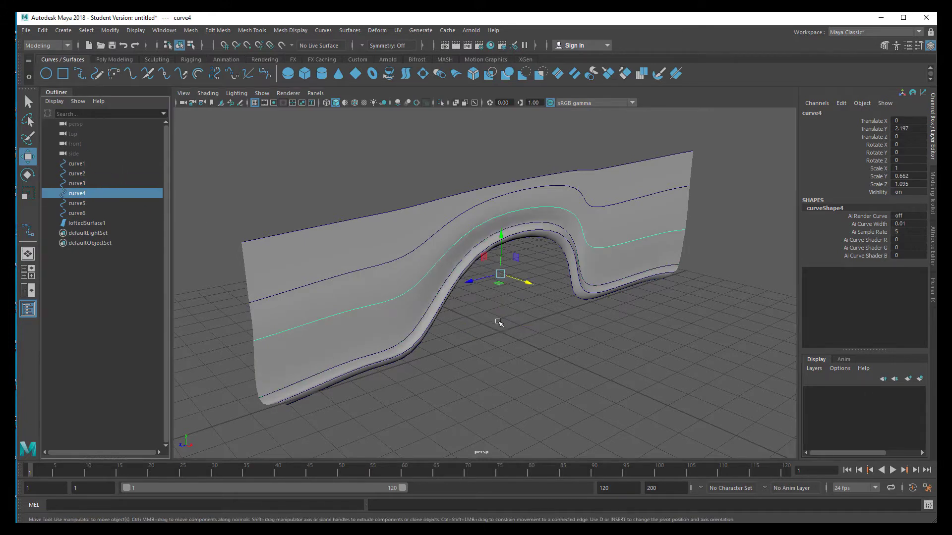
pyautogui.moveTo(526, 284); pyautogui.dragTo(520, 281)
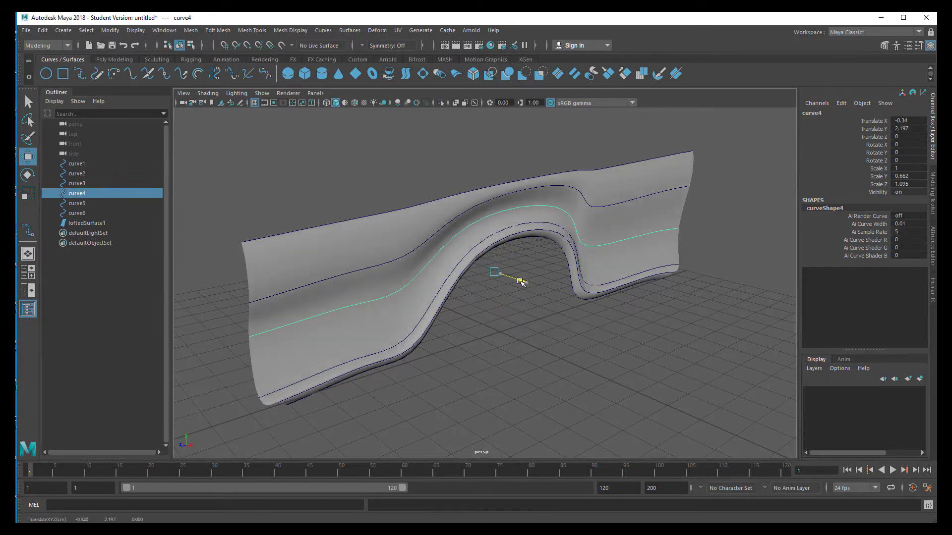
pyautogui.click(87, 203)
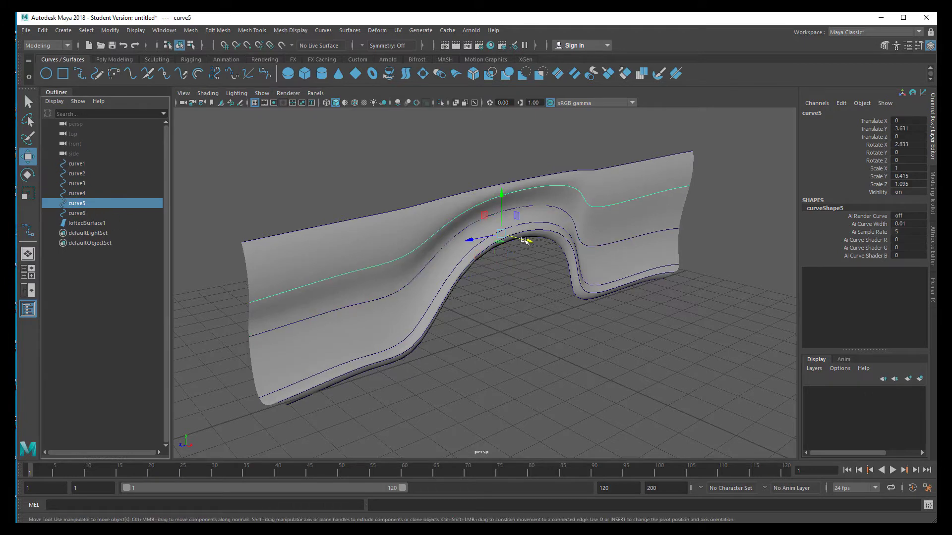
pyautogui.moveTo(528, 243); pyautogui.dragTo(426, 242)
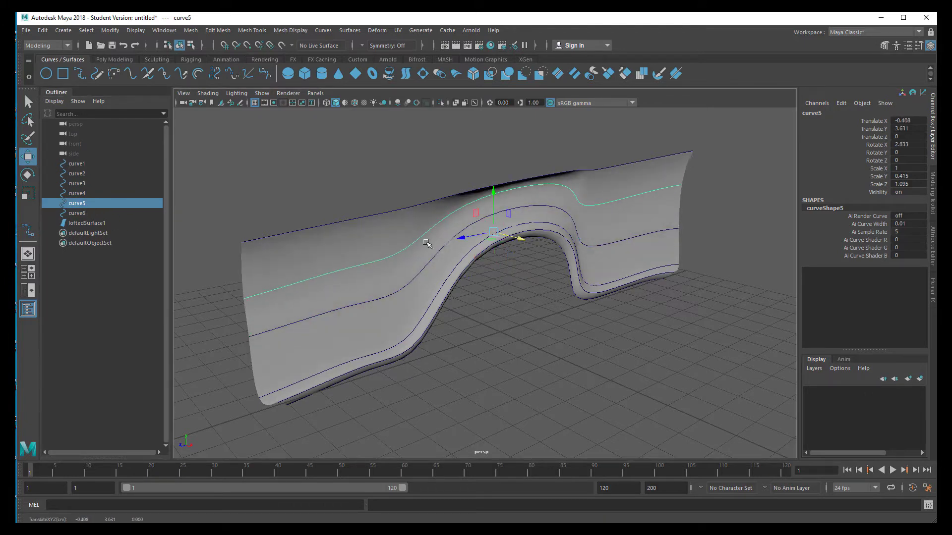
pyautogui.click(87, 213)
pyautogui.moveTo(531, 197); pyautogui.dragTo(488, 181)
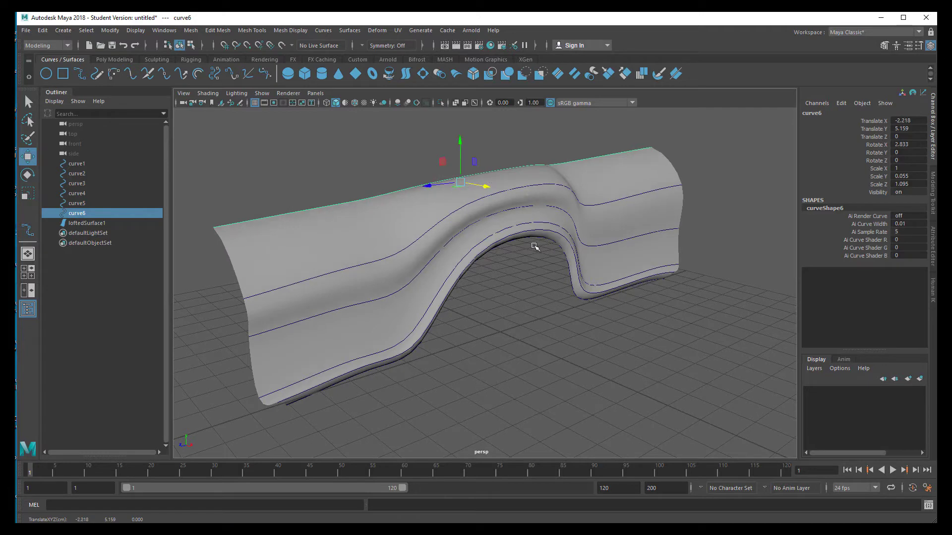
pyautogui.click(78, 204)
pyautogui.moveTo(522, 239); pyautogui.dragTo(513, 235)
pyautogui.keyDown('alt'); pyautogui.moveTo(514, 290); pyautogui.dragTo(471, 309); pyautogui.keyUp('alt')
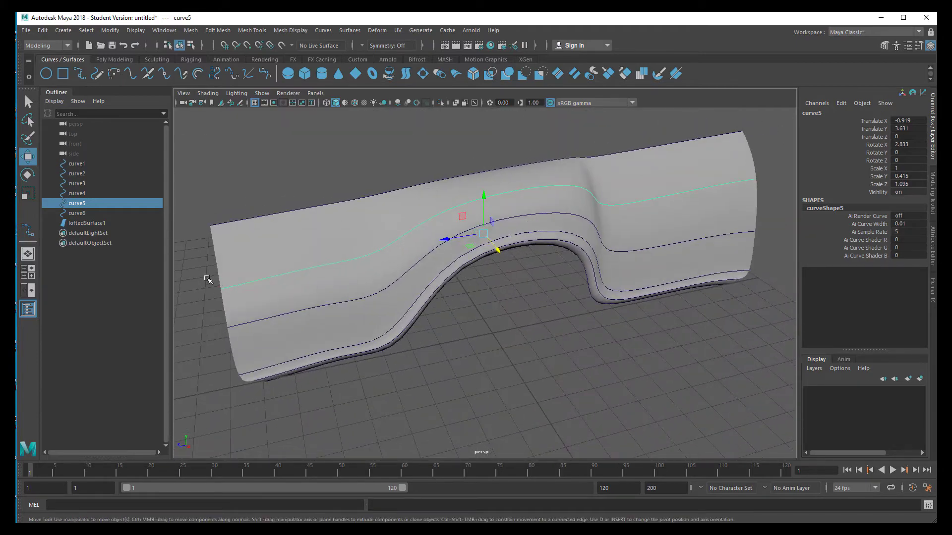
pyautogui.scroll(3, 540, 372)
pyautogui.scroll(5, 545, 347)
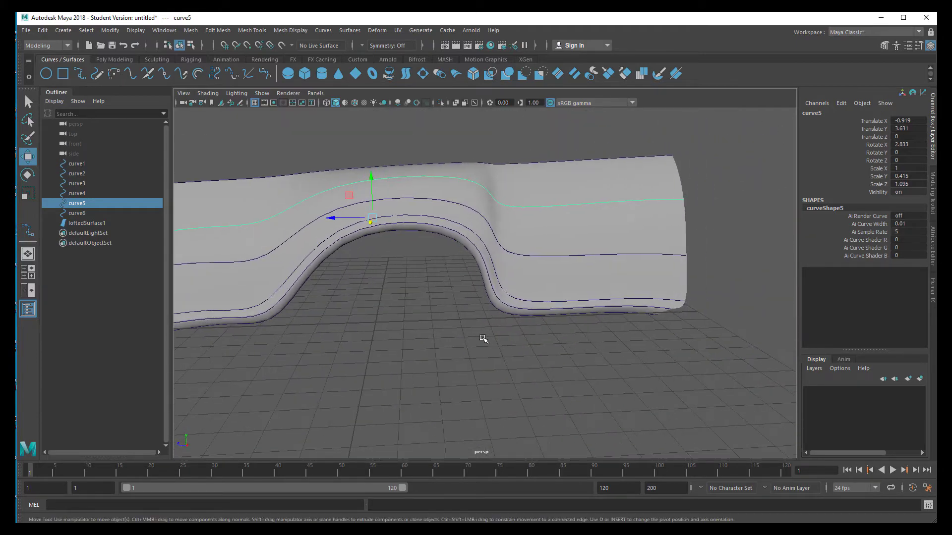
pyautogui.scroll(1, 674, 353)
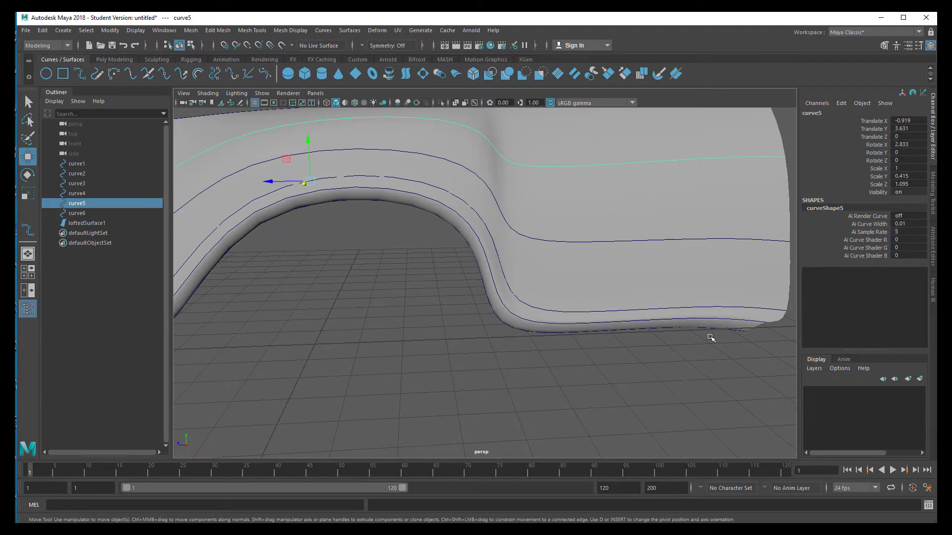
# Select curve1's control points at its ends and move them along X
pyautogui.click(709, 331)
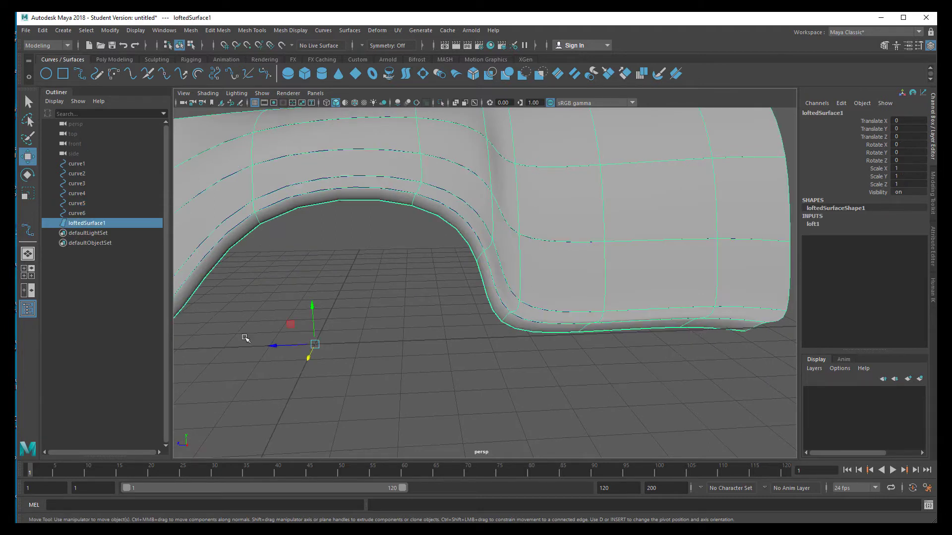
pyautogui.click(83, 168)
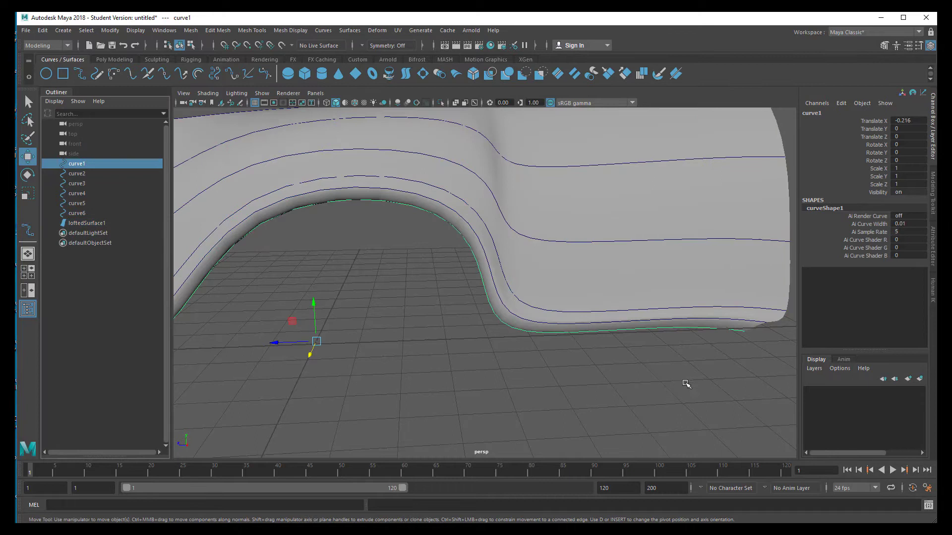
pyautogui.press('F8')
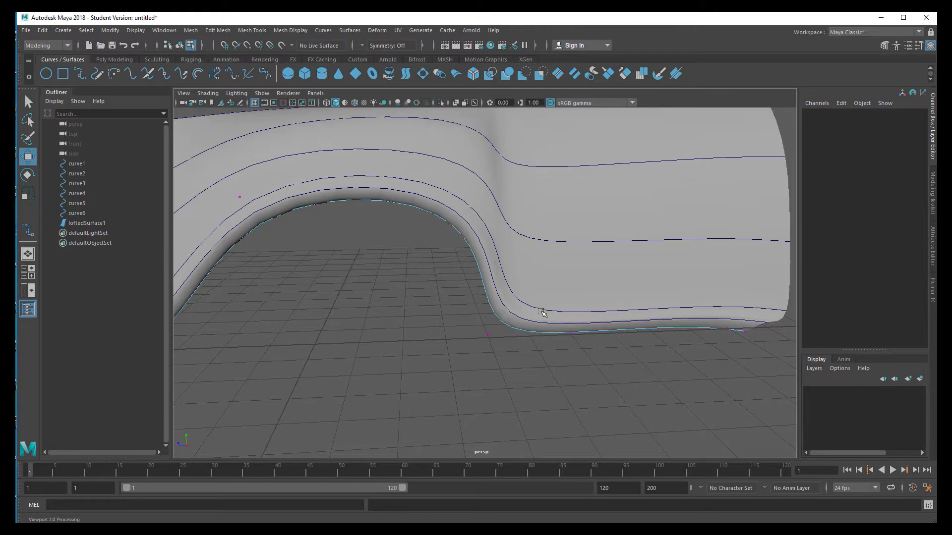
pyautogui.moveTo(541, 313); pyautogui.dragTo(765, 377)
pyautogui.keyDown('alt'); pyautogui.moveTo(465, 400); pyautogui.dragTo(528, 404); pyautogui.keyUp('alt')
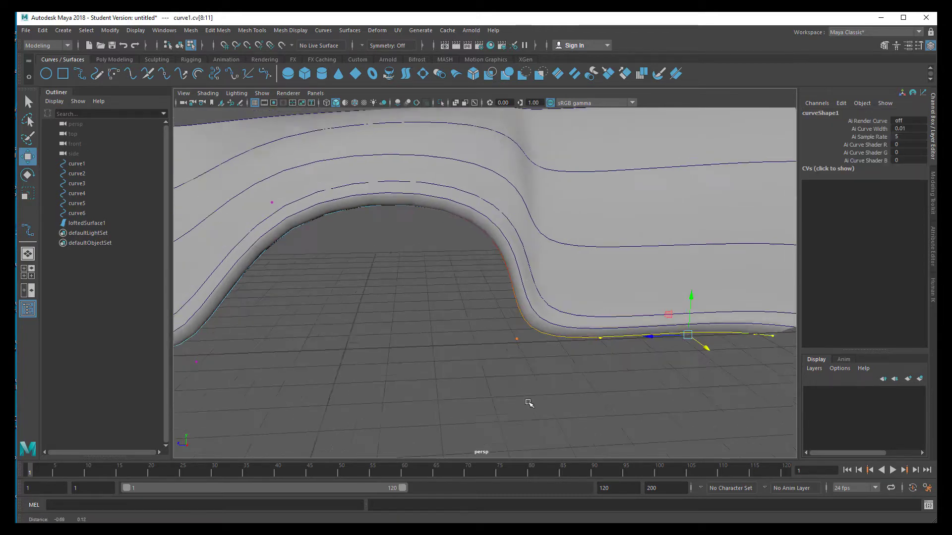
pyautogui.keyDown('alt'); pyautogui.moveTo(528, 403); pyautogui.dragTo(721, 399, button='middle'); pyautogui.keyUp('alt')
pyautogui.keyDown('alt'); pyautogui.moveTo(480, 384); pyautogui.dragTo(701, 382, button='middle'); pyautogui.keyUp('alt')
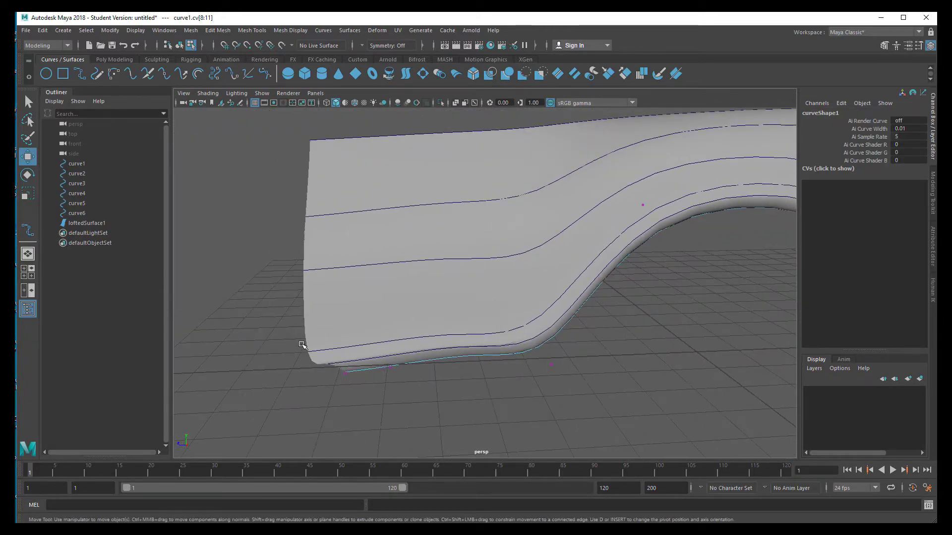
pyautogui.moveTo(306, 317); pyautogui.dragTo(513, 407)
pyautogui.keyDown('alt'); pyautogui.moveTo(573, 355); pyautogui.dragTo(608, 296); pyautogui.keyUp('alt')
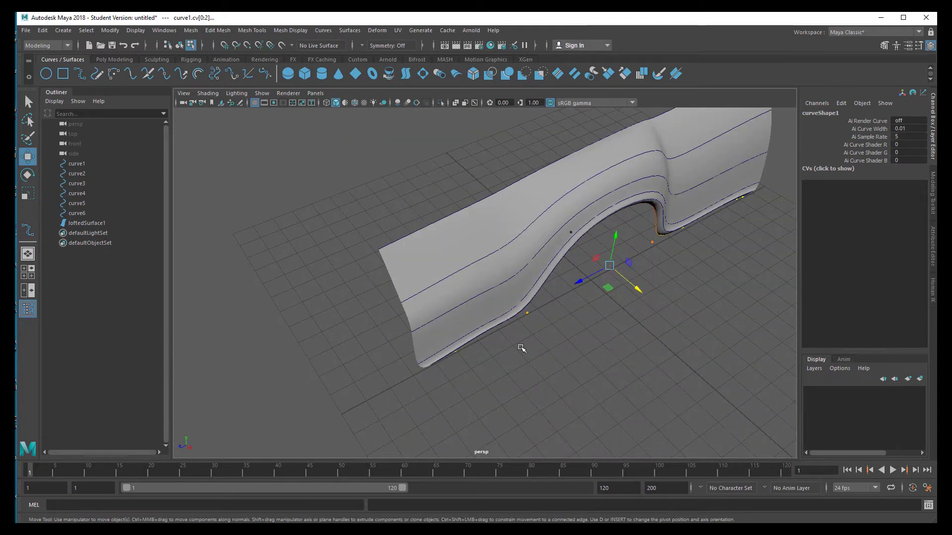
pyautogui.scroll(3, 634, 335)
pyautogui.scroll(1, 563, 353)
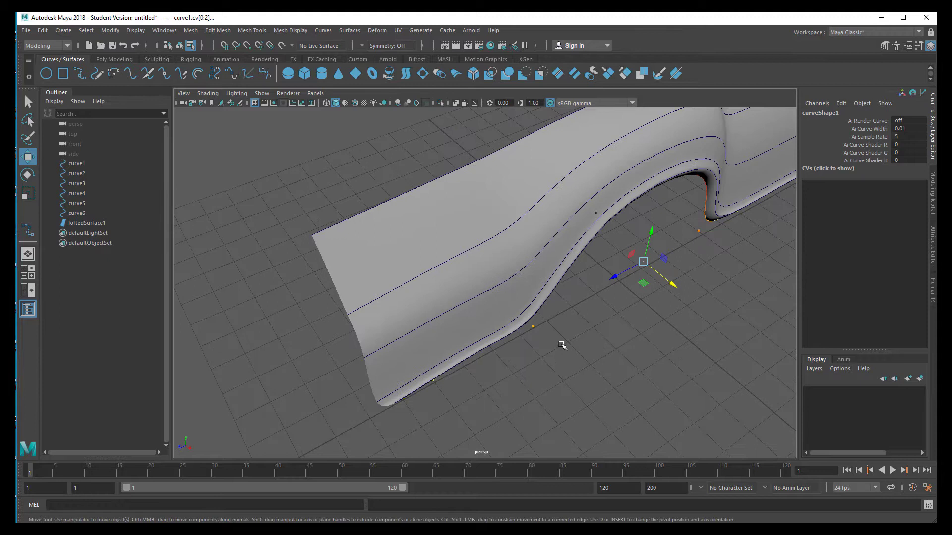
pyautogui.moveTo(677, 286); pyautogui.dragTo(680, 276)
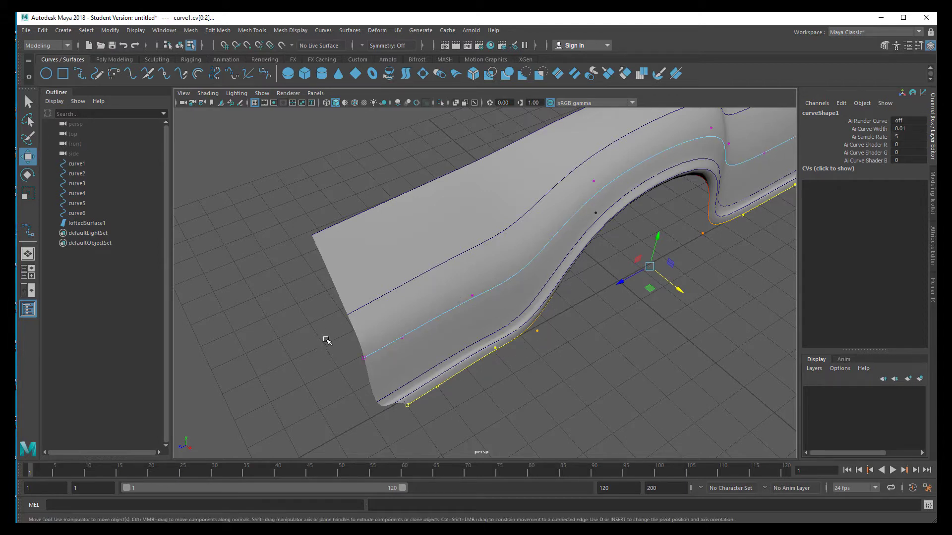
# Select the first control points of curve4 and curve5 and the fender's upper-edge CVs
pyautogui.keyDown('alt'); pyautogui.moveTo(556, 378); pyautogui.dragTo(516, 365); pyautogui.keyUp('alt')
pyautogui.moveTo(297, 267); pyautogui.dragTo(495, 340)
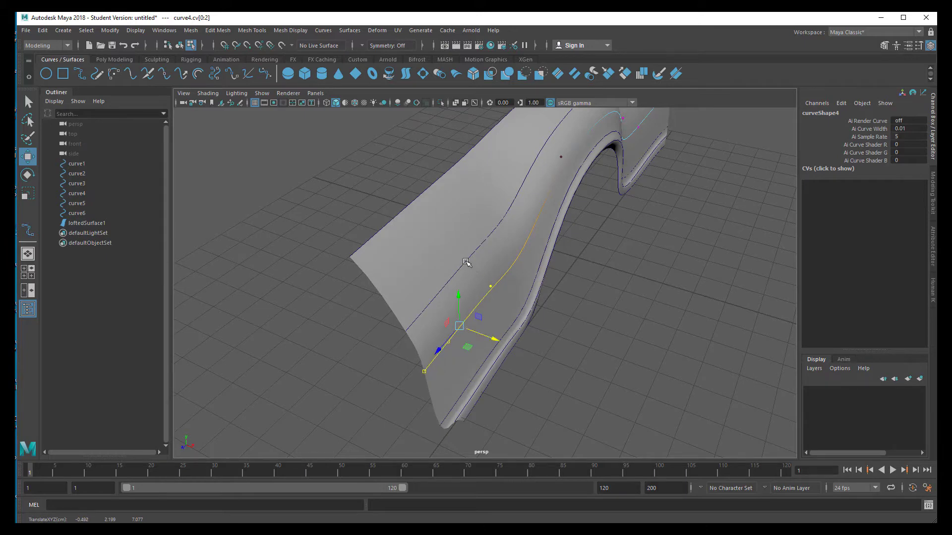
pyautogui.keyDown('alt'); pyautogui.moveTo(578, 297); pyautogui.dragTo(506, 312); pyautogui.keyUp('alt')
pyautogui.moveTo(311, 229); pyautogui.dragTo(481, 317)
pyautogui.keyDown('alt'); pyautogui.moveTo(544, 335); pyautogui.dragTo(356, 198); pyautogui.keyUp('alt')
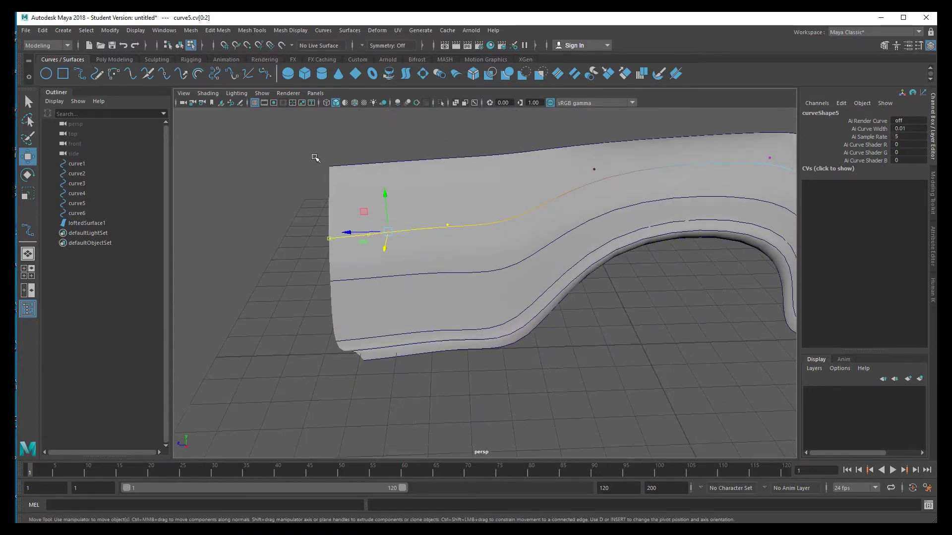
pyautogui.moveTo(312, 157); pyautogui.dragTo(451, 190)
pyautogui.keyDown('alt'); pyautogui.moveTo(347, 163); pyautogui.dragTo(455, 177); pyautogui.keyUp('alt')
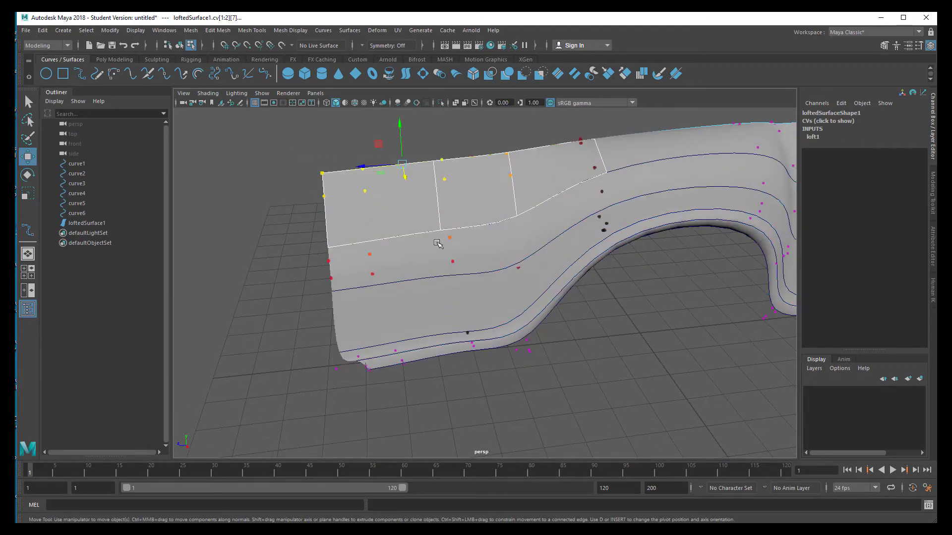
pyautogui.keyDown('alt'); pyautogui.moveTo(439, 245); pyautogui.dragTo(471, 251); pyautogui.keyUp('alt')
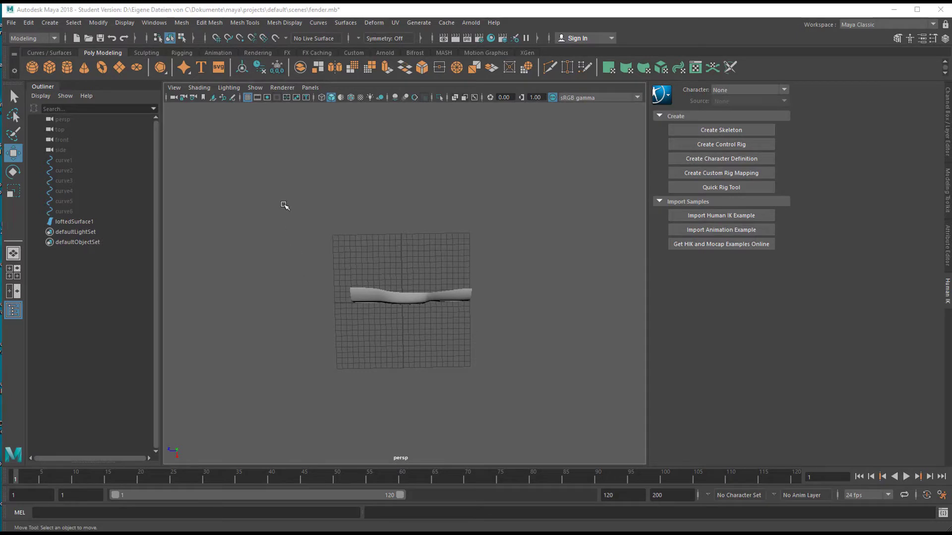
# Create a polygon floor plane, scale it to about 124 and hide the viewport grid
pyautogui.click(119, 67)
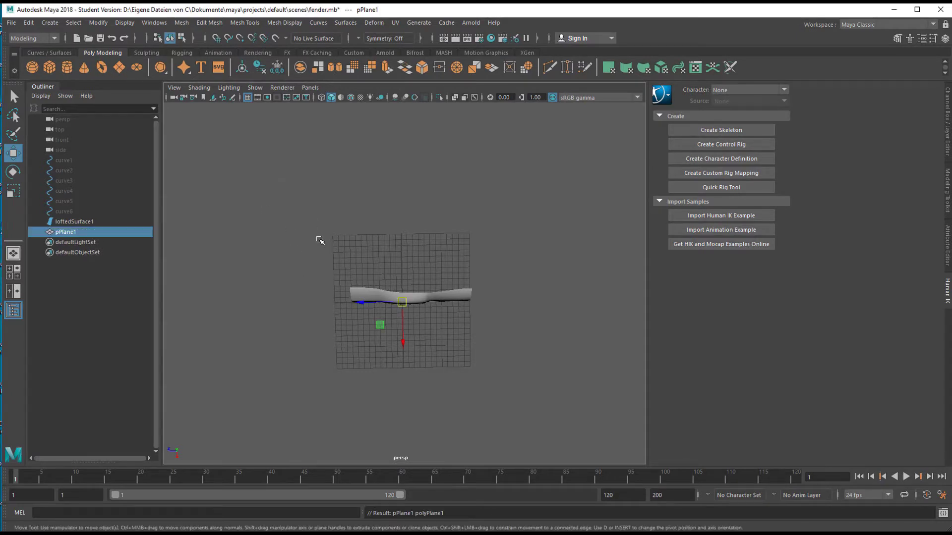
pyautogui.press('r')
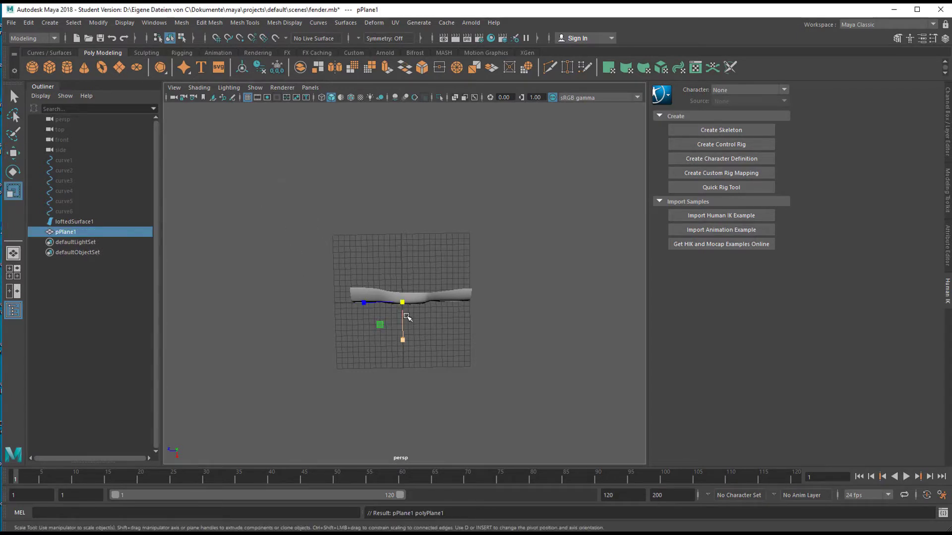
pyautogui.moveTo(402, 305); pyautogui.dragTo(813, 349)
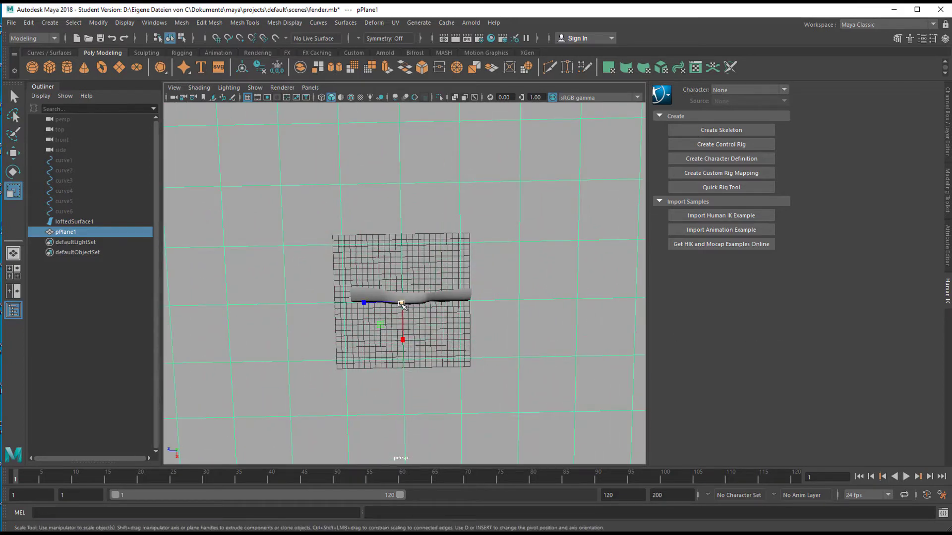
pyautogui.moveTo(401, 304); pyautogui.dragTo(489, 367)
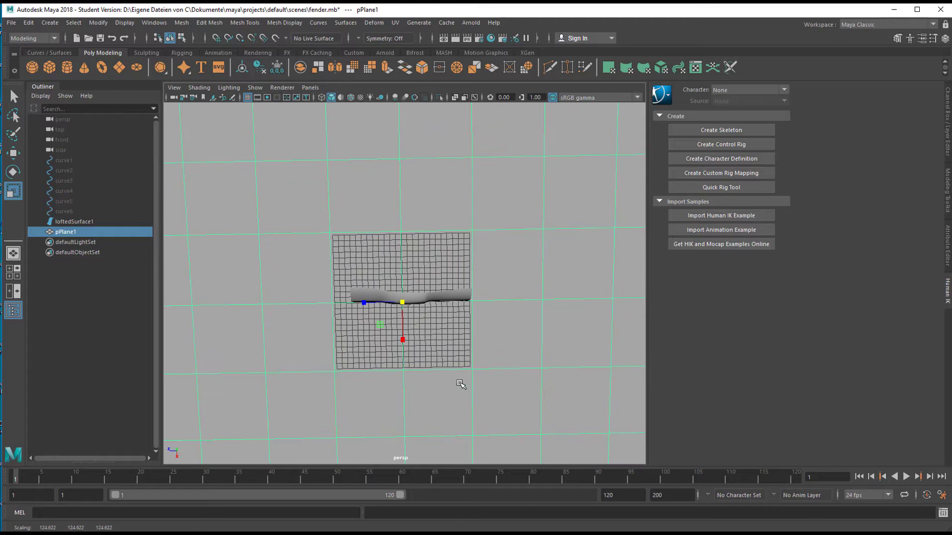
pyautogui.click(246, 98)
pyautogui.keyDown('alt'); pyautogui.moveTo(253, 171); pyautogui.dragTo(382, 253); pyautogui.keyUp('alt')
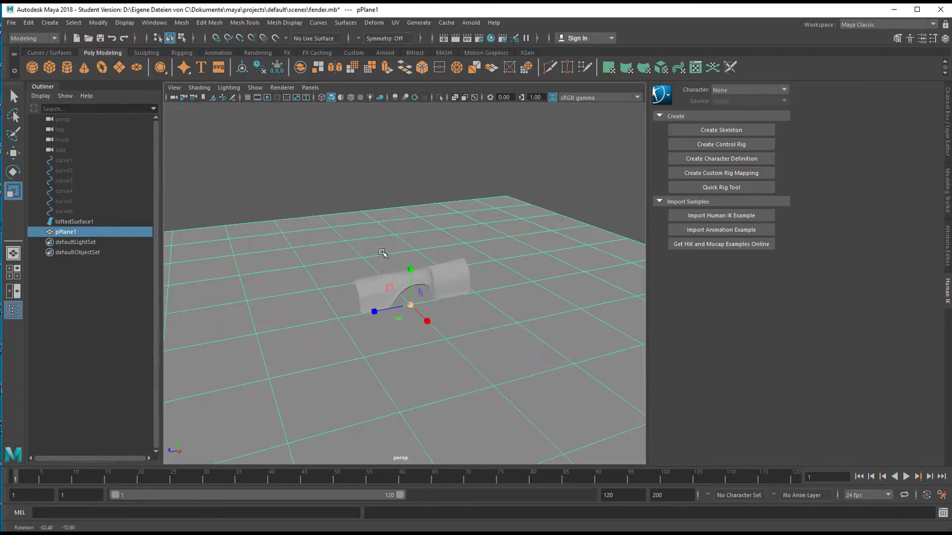
pyautogui.scroll(5, 382, 252)
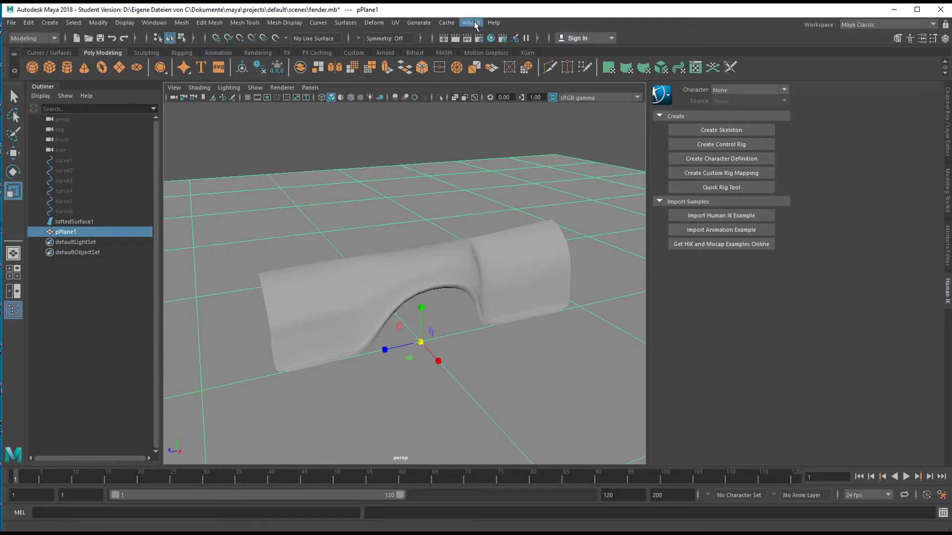
# Add an Arnold Skydome Light and render the scene with Arnold
pyautogui.click(474, 23)
pyautogui.moveTo(502, 77)
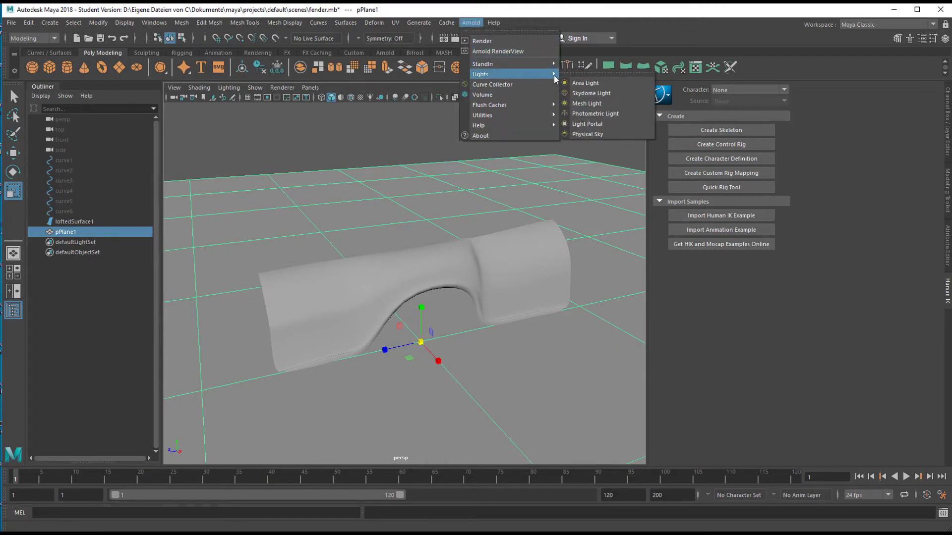
pyautogui.click(611, 94)
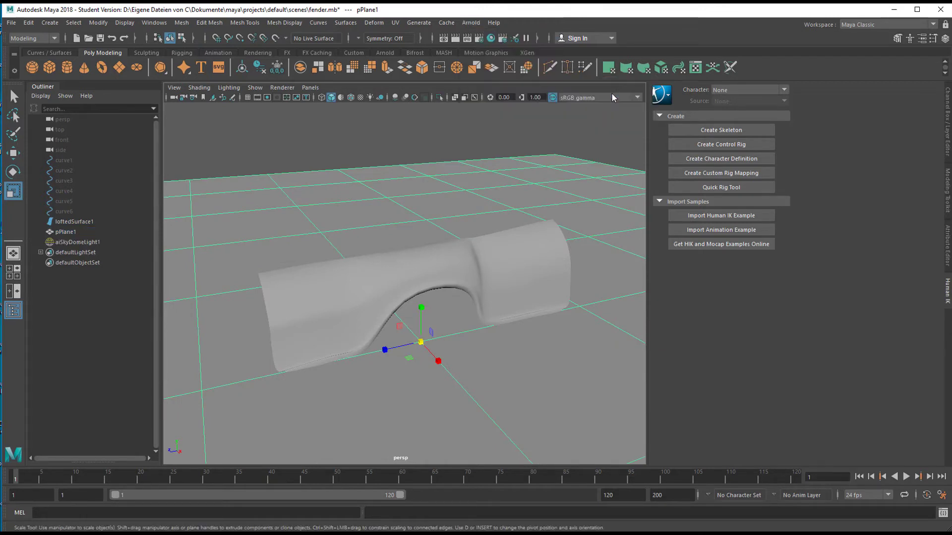
pyautogui.click(471, 23)
pyautogui.click(475, 40)
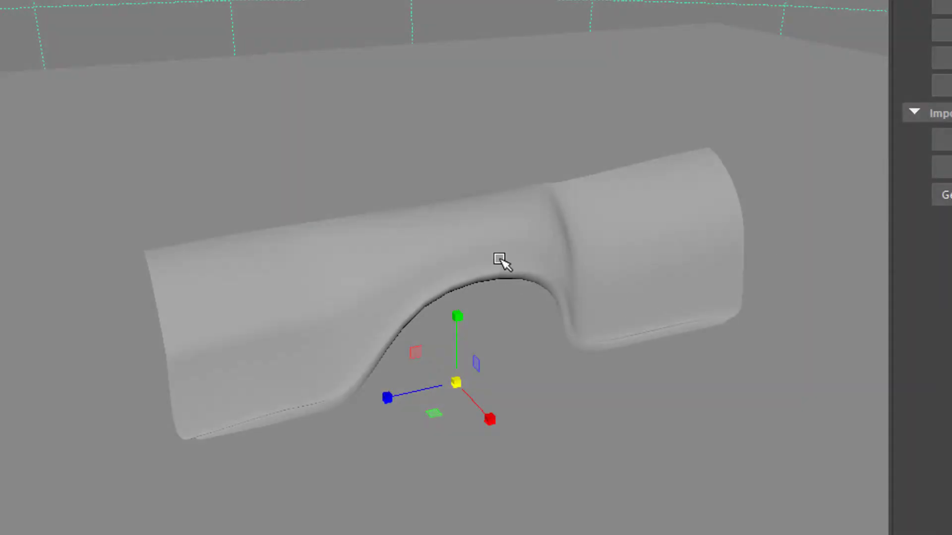
# Select the fender surface in the perspective view once the render has finished
pyautogui.click(501, 259)
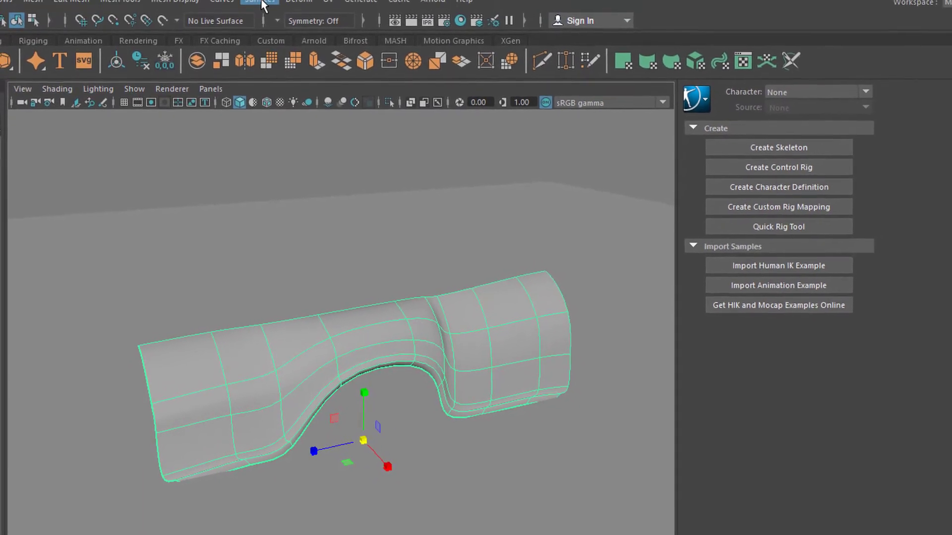
# Test-rebuild the fender surface at 4 by 4 spans, then undo it
pyautogui.click(260, 2)
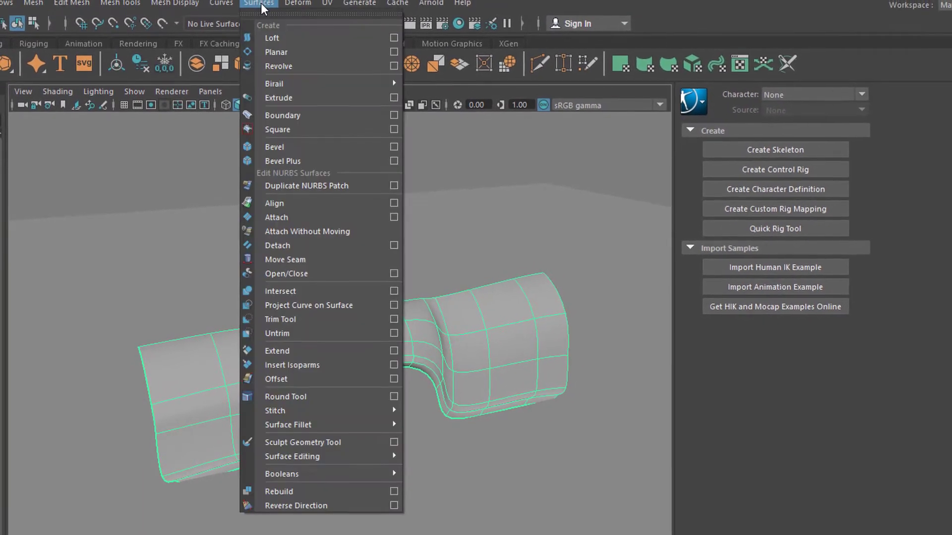
pyautogui.click(392, 492)
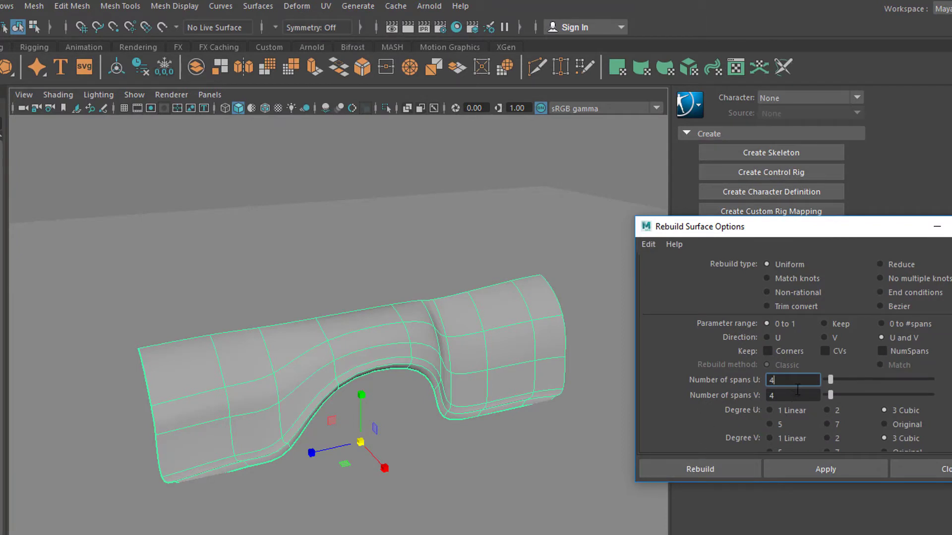
pyautogui.click(836, 475)
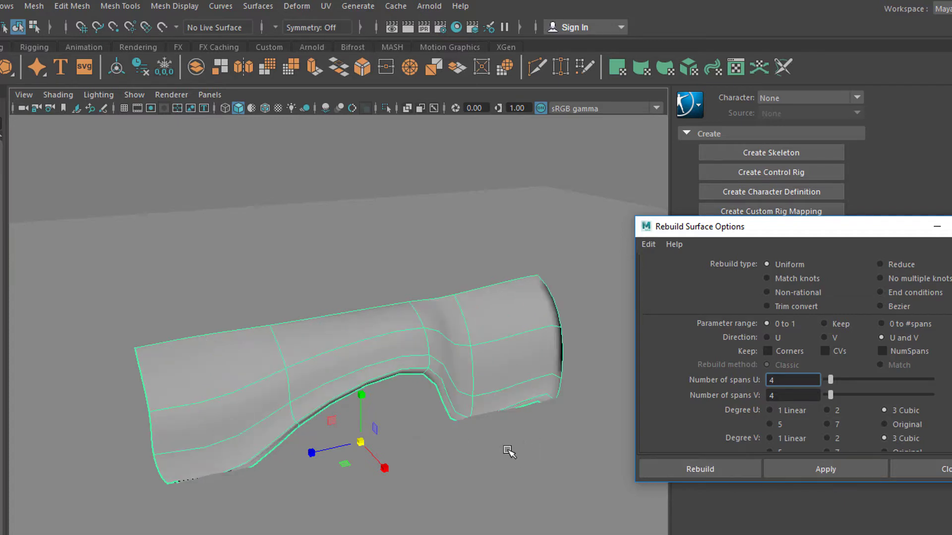
pyautogui.click(503, 334)
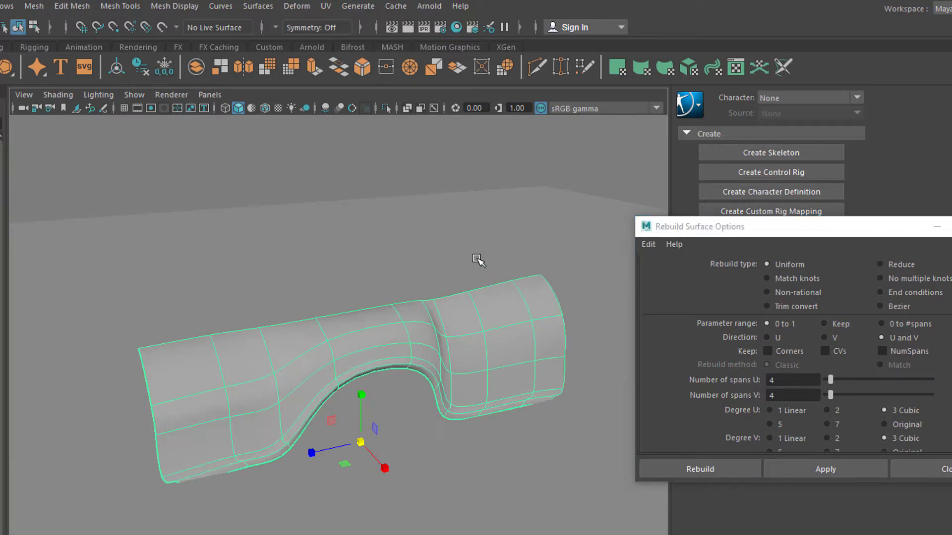
pyautogui.hotkey('ctrl', 'z')
# Rebuild the fender uniformly at 32 U by 22 V spans
pyautogui.moveTo(830, 380); pyautogui.dragTo(849, 395)
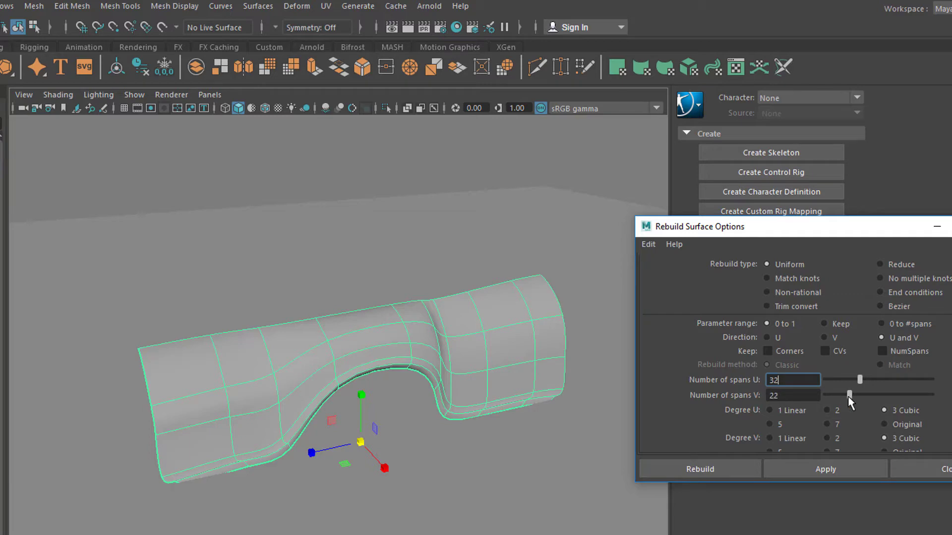
pyautogui.click(824, 466)
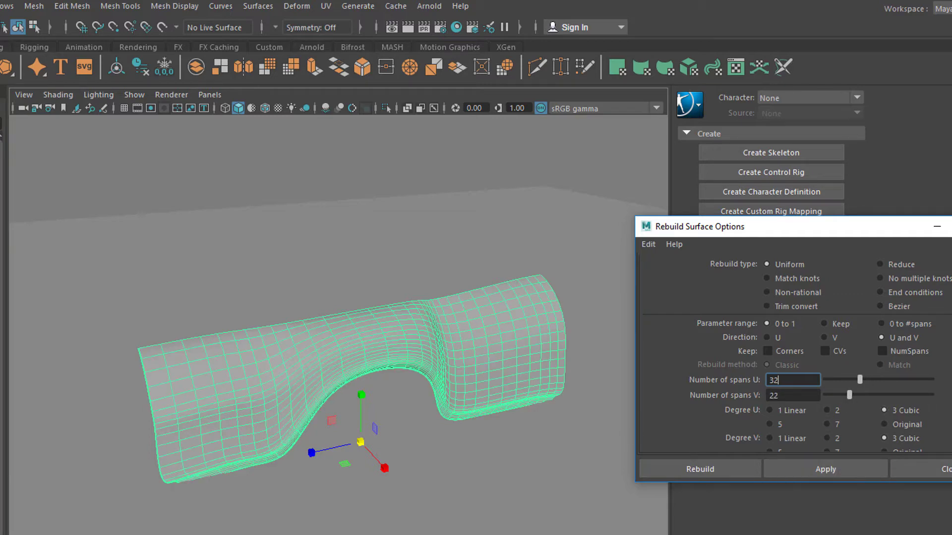
pyautogui.scroll(5, 463, 412)
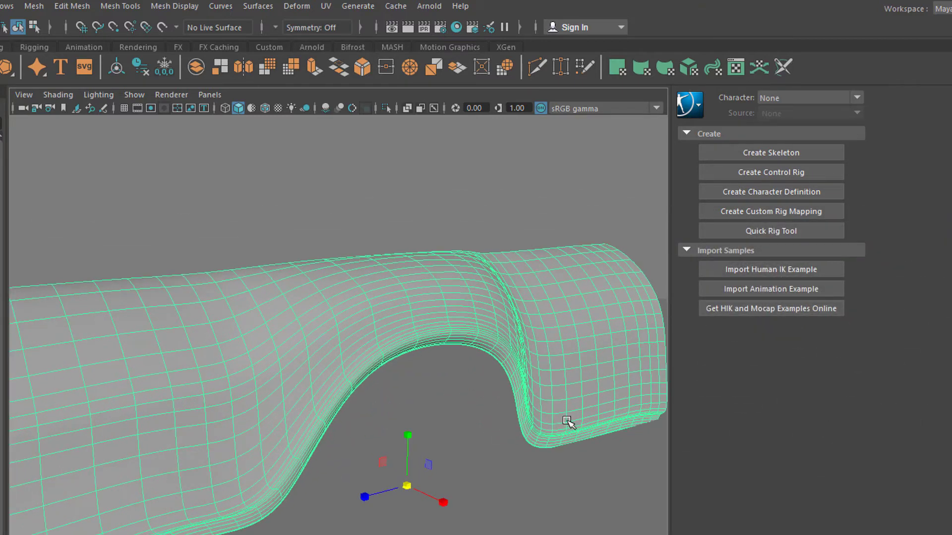
pyautogui.click(429, 6)
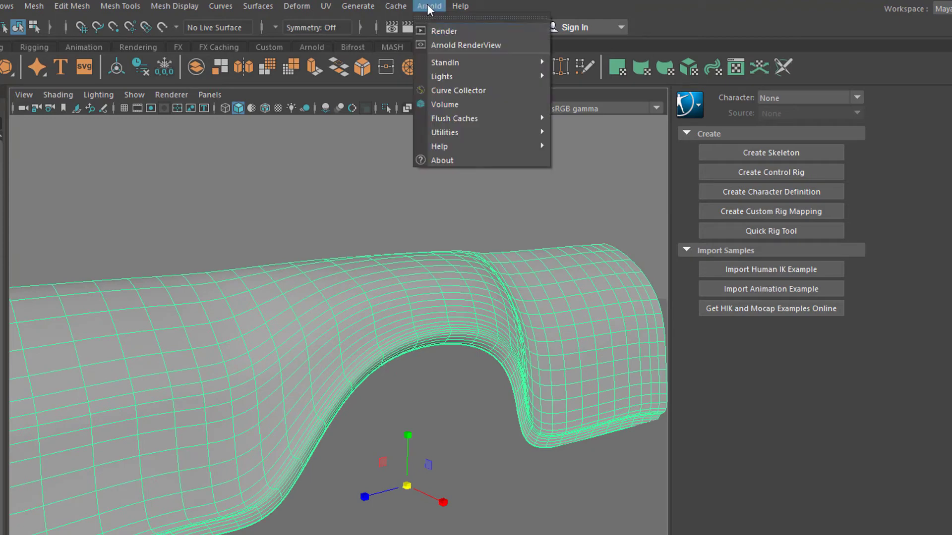
pyautogui.click(447, 31)
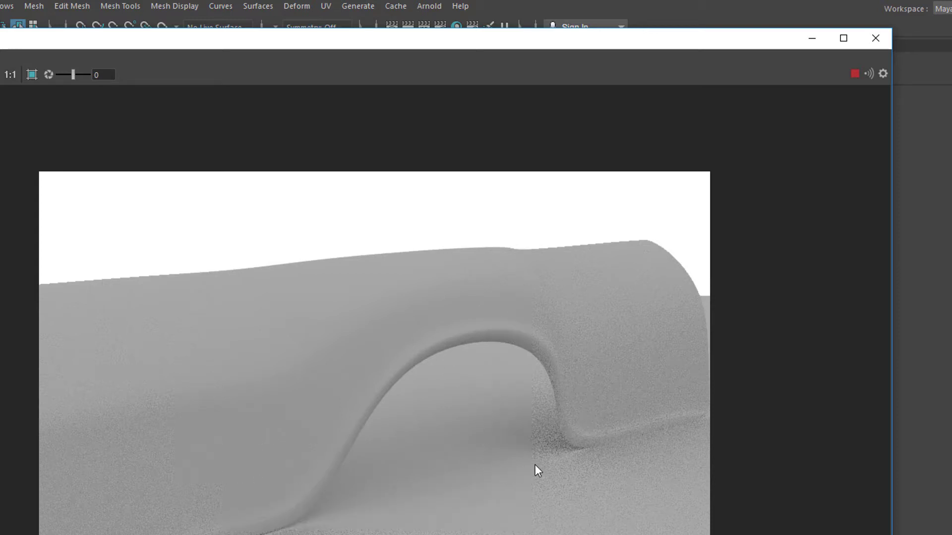
pyautogui.click(875, 39)
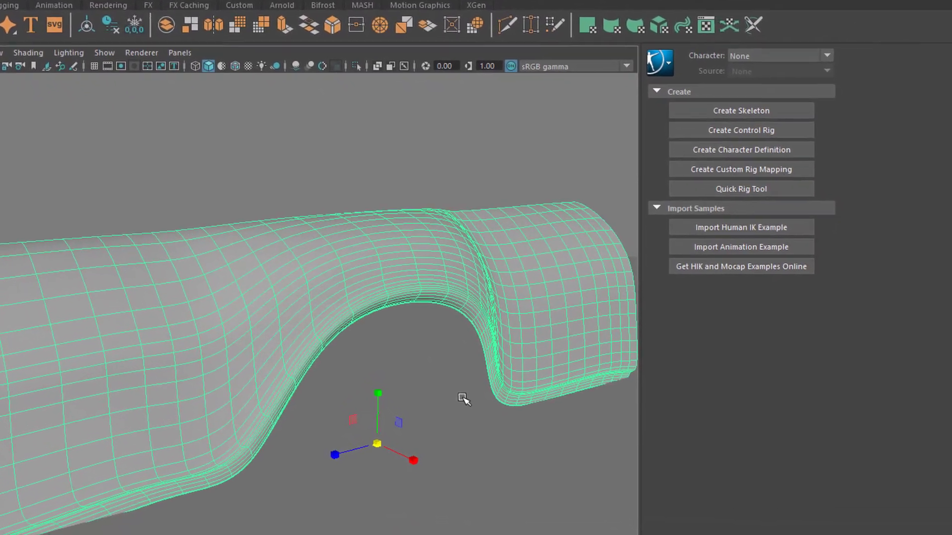
pyautogui.scroll(-5, 467, 388)
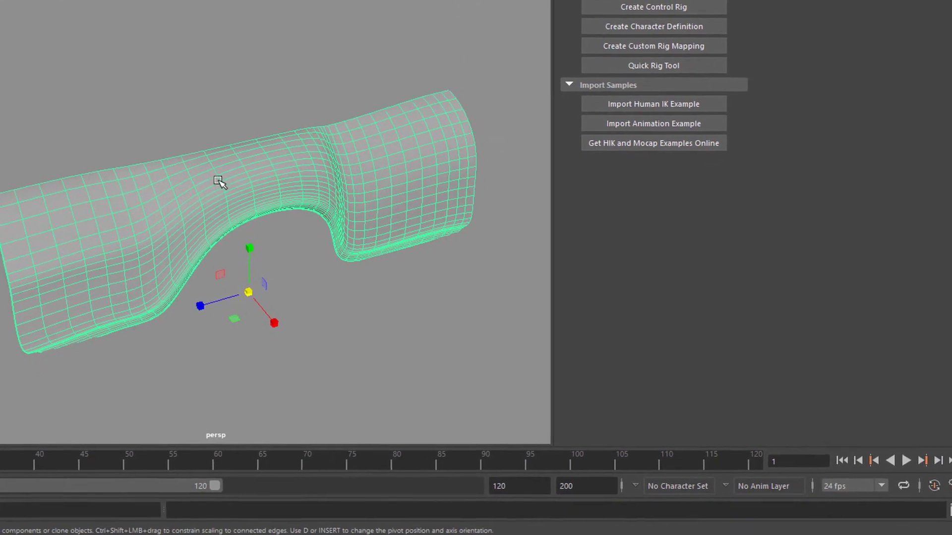
# Assign a new Arnold aiMixShader material to the fender surface loftedSurface1
pyautogui.rightClick(212, 173)
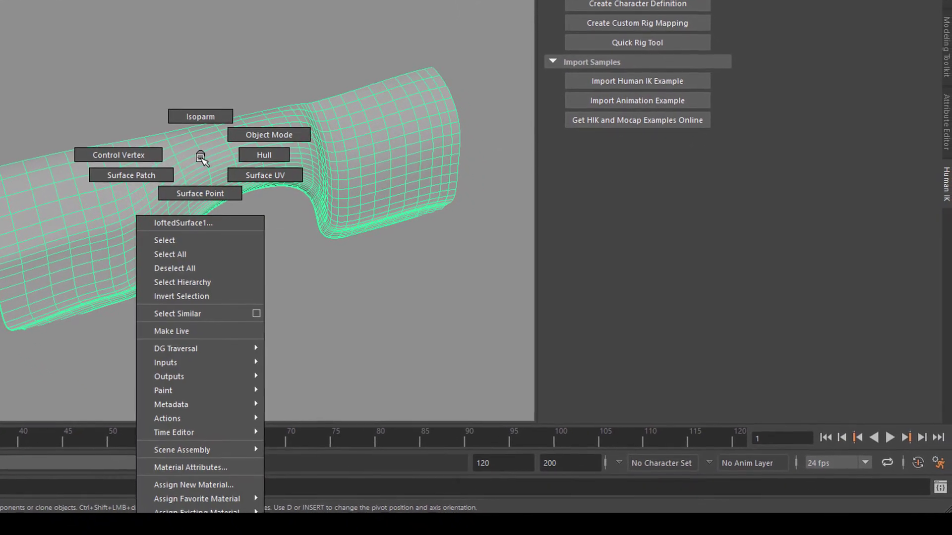
pyautogui.click(189, 482)
pyautogui.click(76, 146)
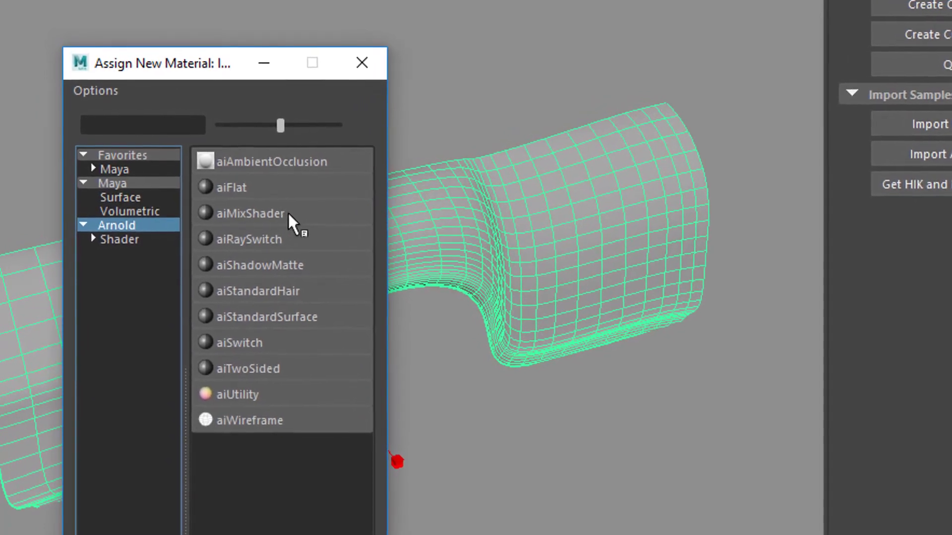
pyautogui.click(286, 213)
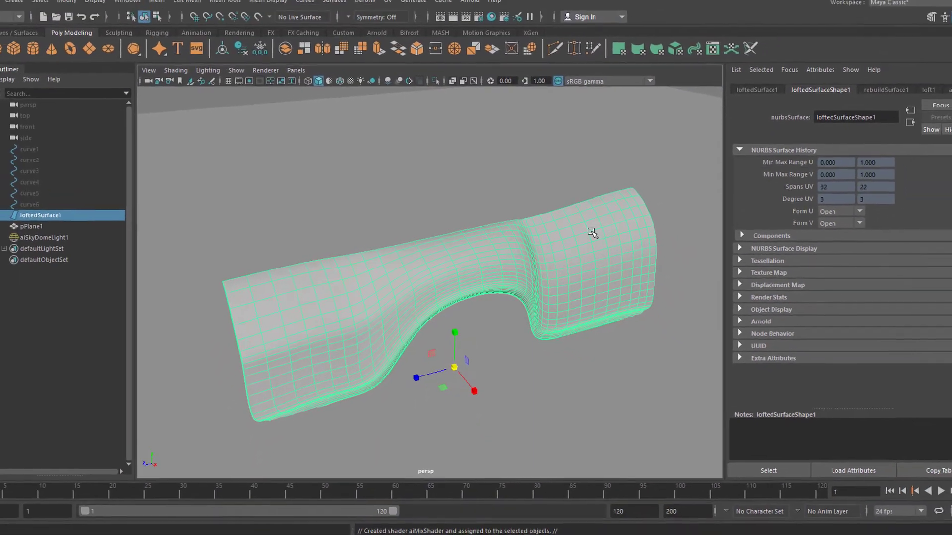
# Show the fender's mix shader attributes, test-render it black in Arnold, then pick a shader1 node
pyautogui.rightClick(605, 224)
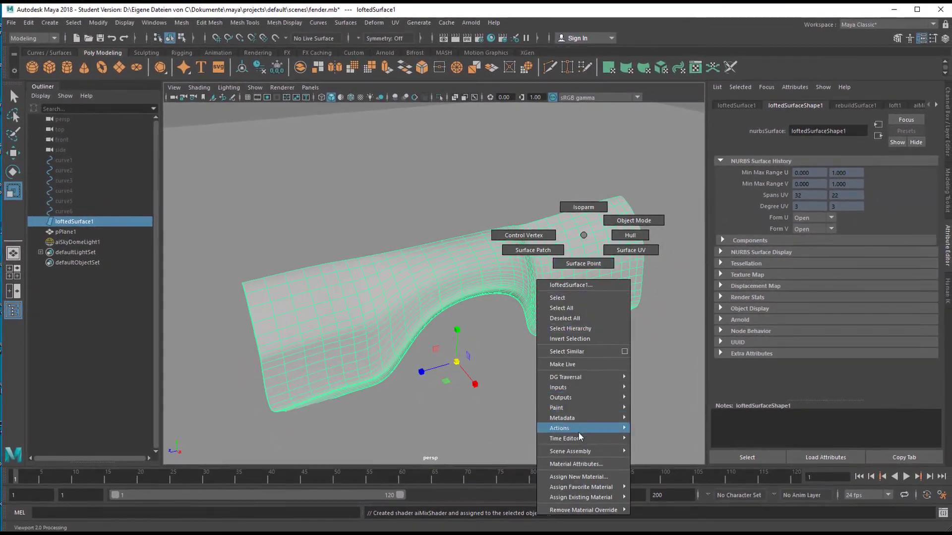
pyautogui.click(578, 464)
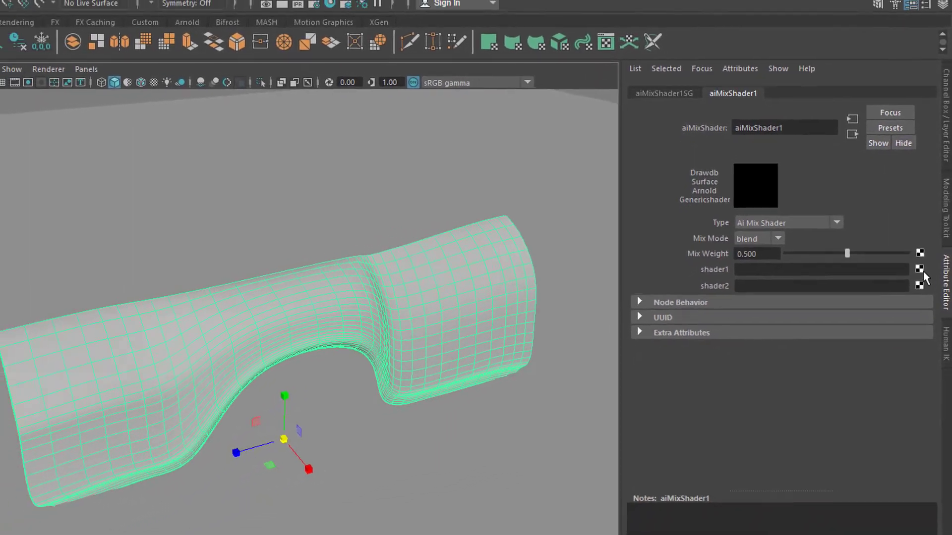
pyautogui.click(417, 9)
pyautogui.click(428, 29)
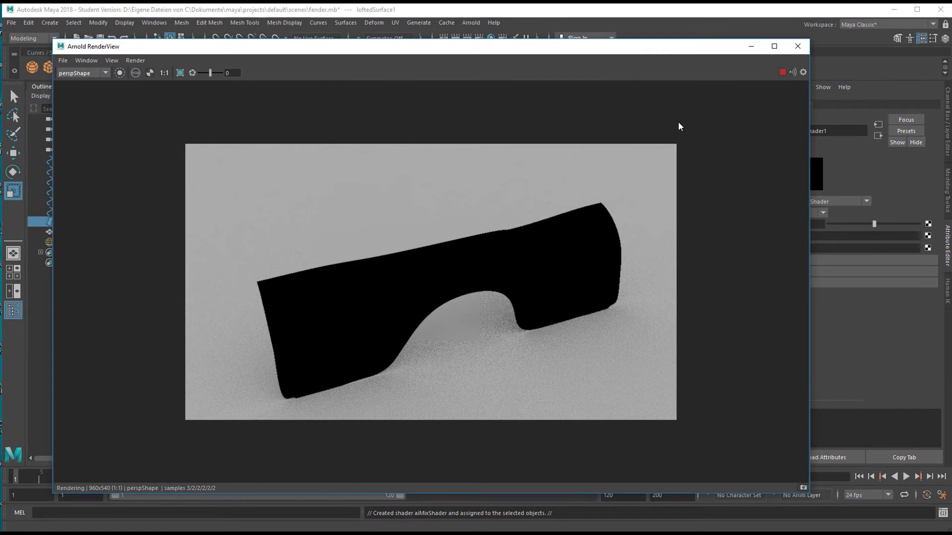
pyautogui.click(798, 46)
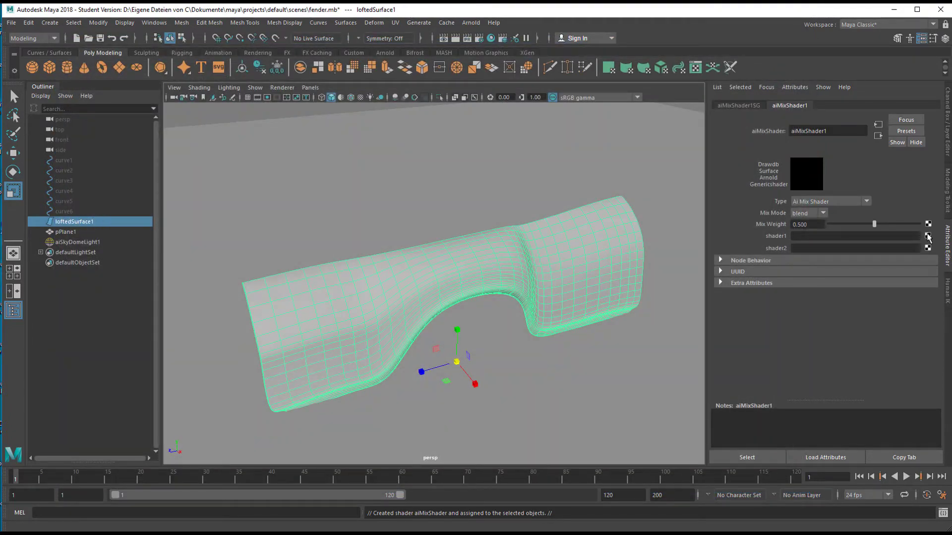
pyautogui.click(928, 236)
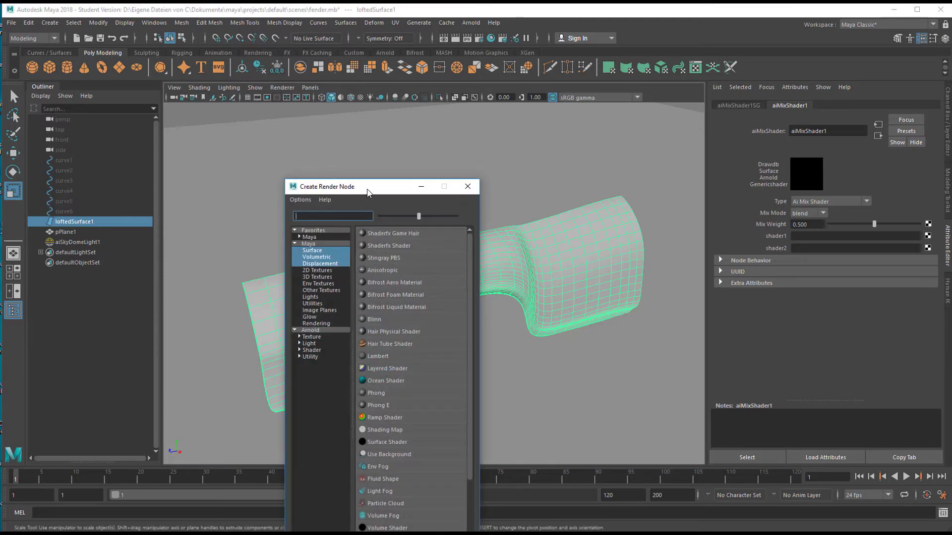
# Connect a new Arnold aiStandardSurface1 shader into the mix shader's shader1 input
pyautogui.moveTo(367, 192); pyautogui.dragTo(377, 137)
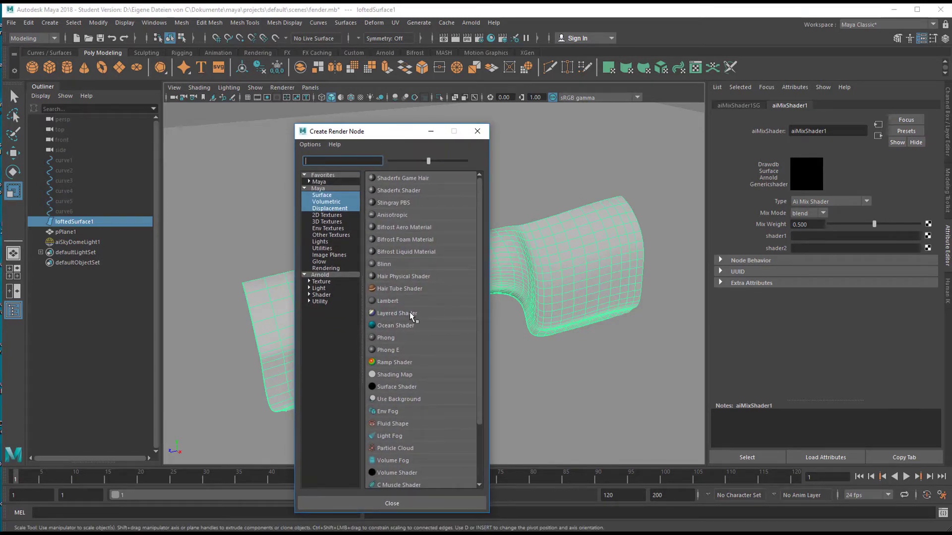
pyautogui.click(327, 276)
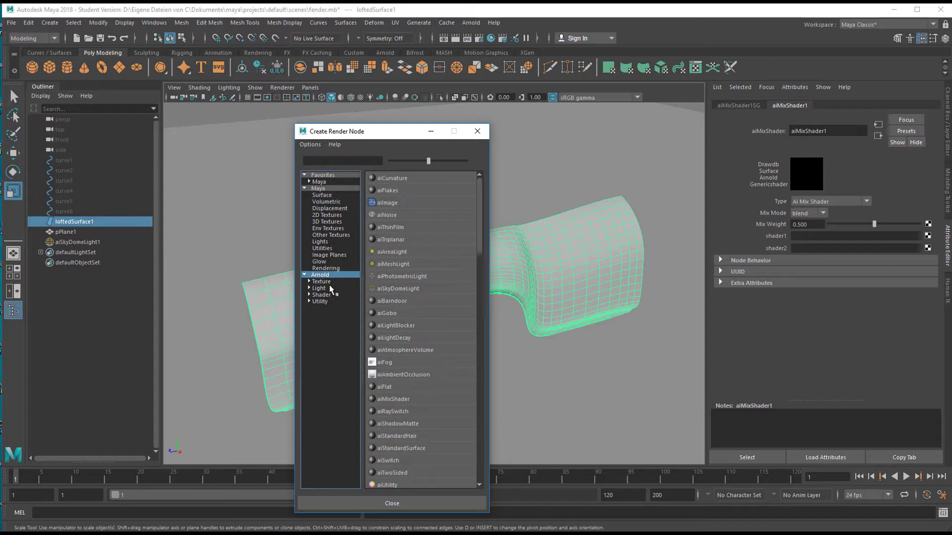
pyautogui.click(322, 294)
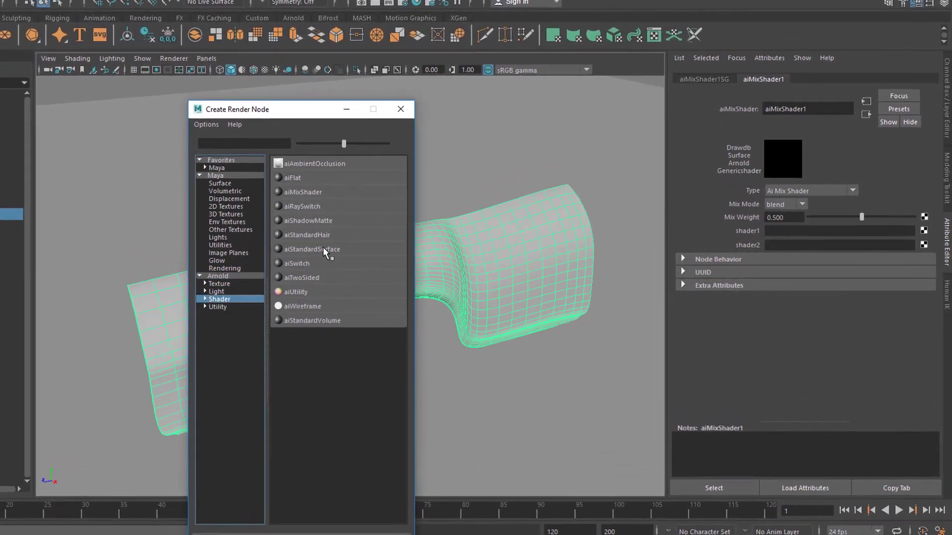
pyautogui.click(368, 251)
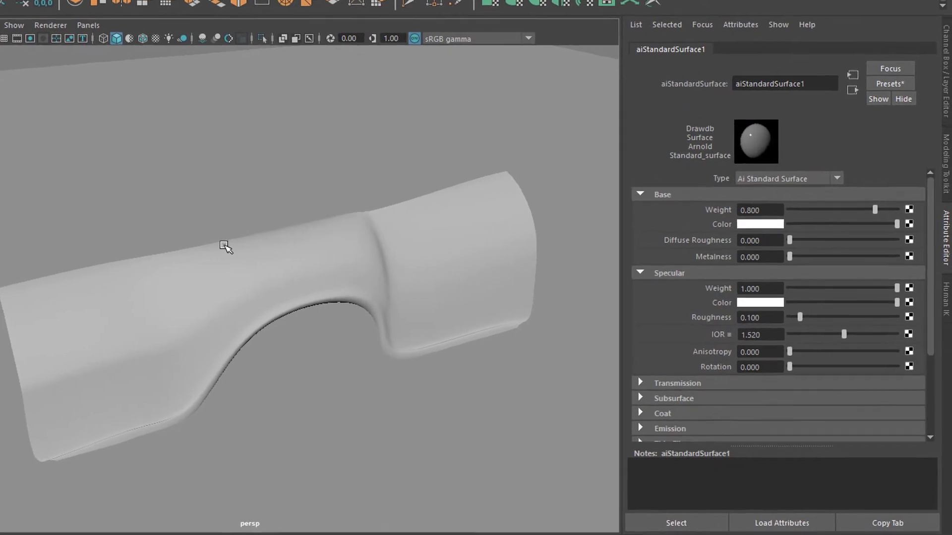
pyautogui.click(226, 6)
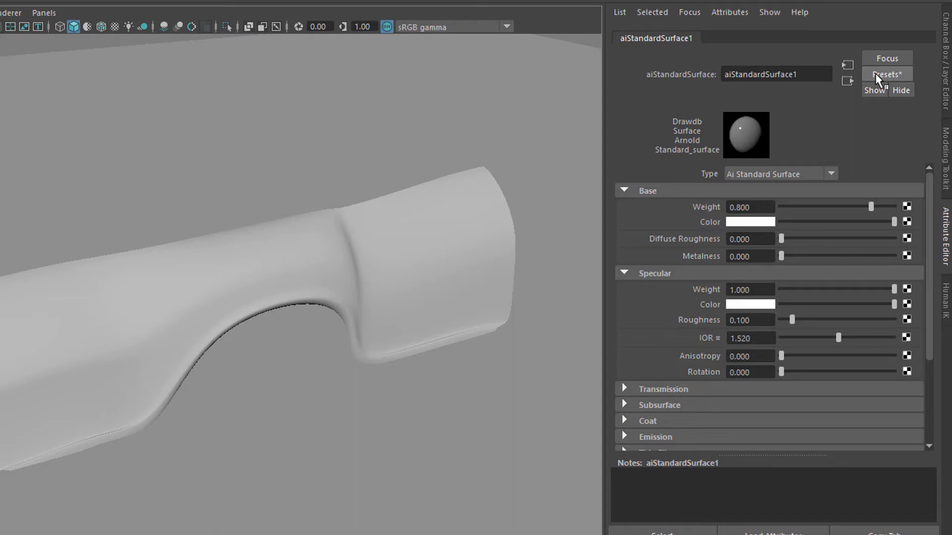
# Apply the Car_Paint preset to aiStandardSurface1 and render the glossy blue fender in Arnold
pyautogui.click(882, 79)
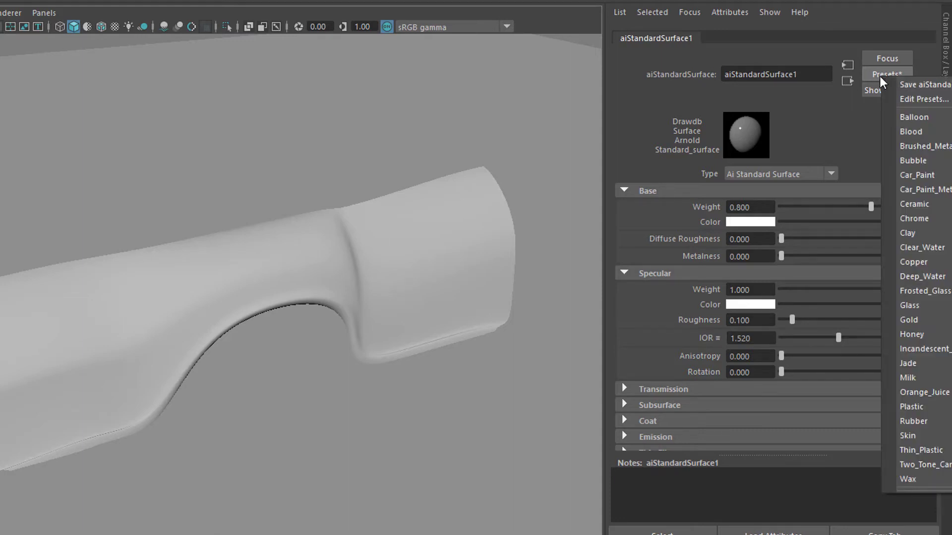
pyautogui.click(916, 174)
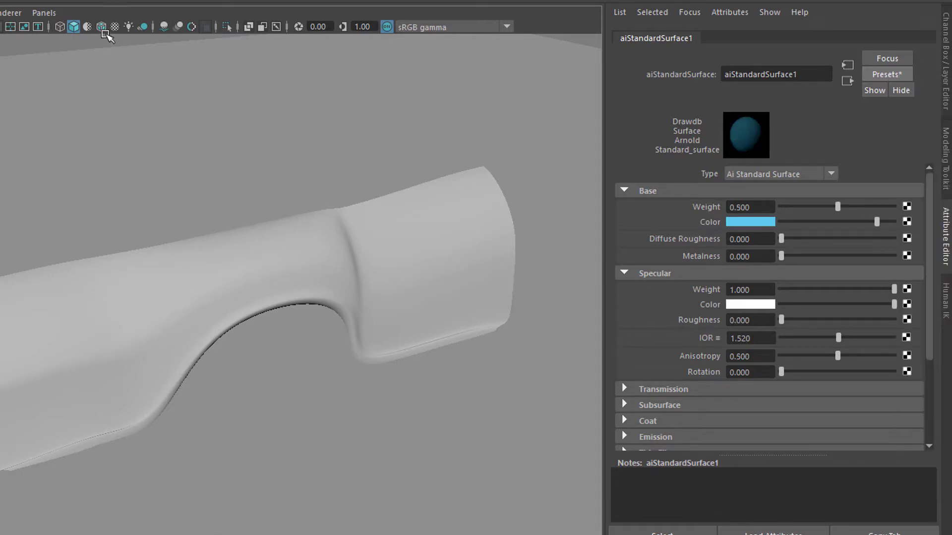
pyautogui.click(115, 28)
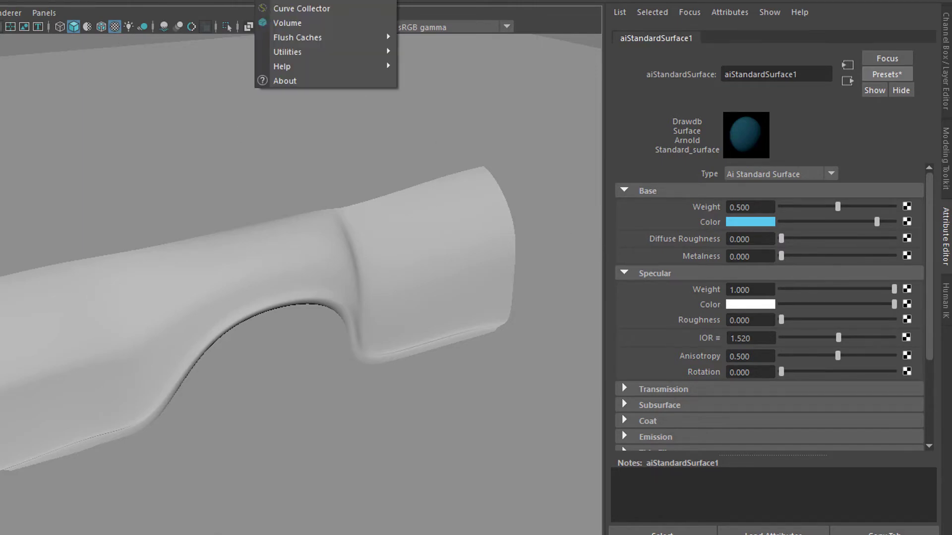
pyautogui.click(298, 1)
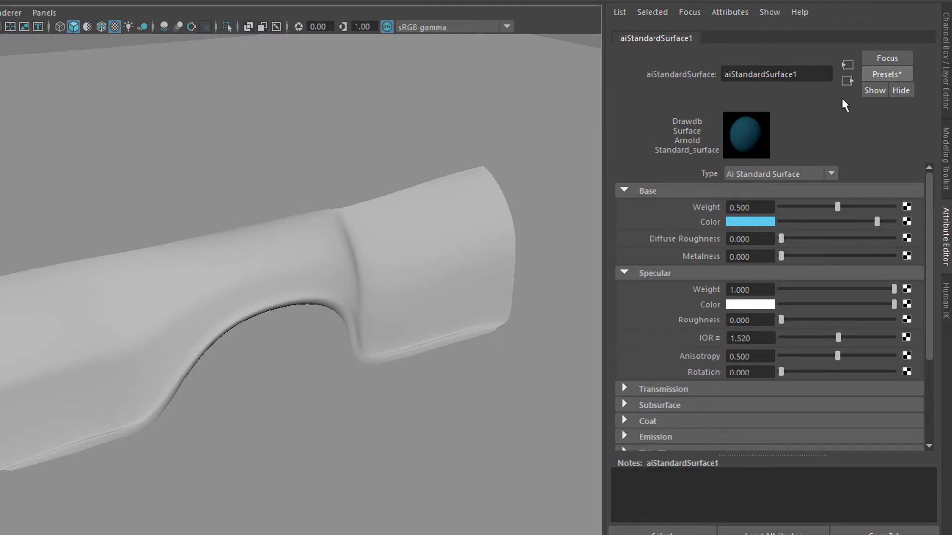
pyautogui.click(847, 81)
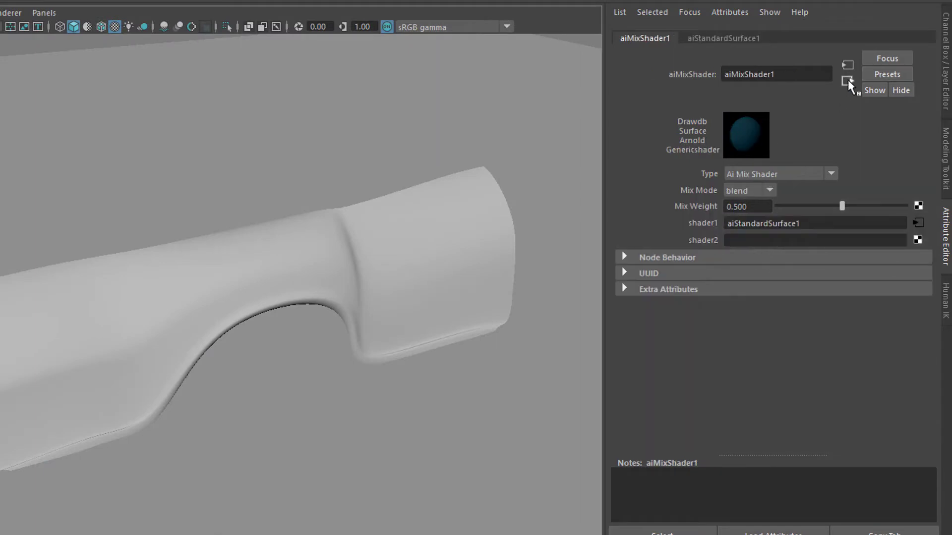
# Feed a new aiStandardSurface2 with the Two_Tone_Car preset into the mix shader's shader2 input
pyautogui.click(918, 240)
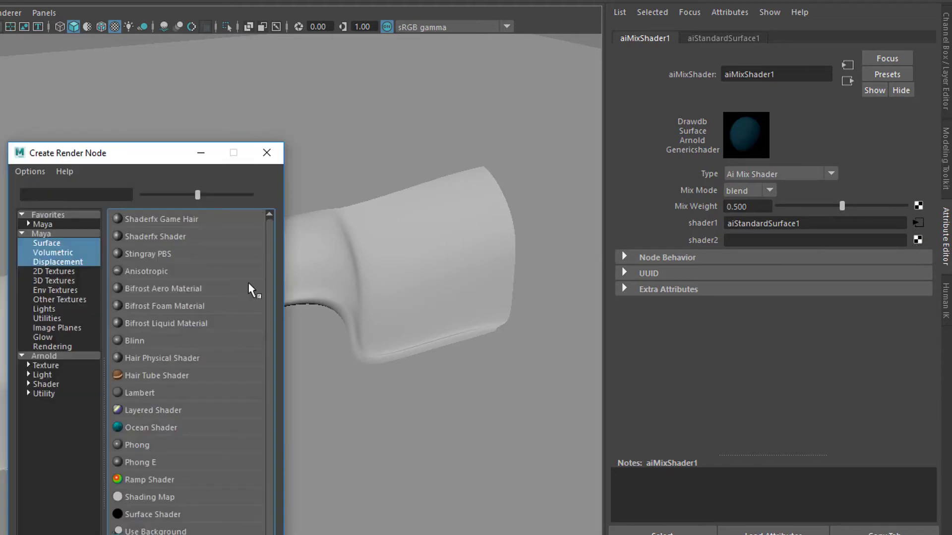
pyautogui.click(60, 358)
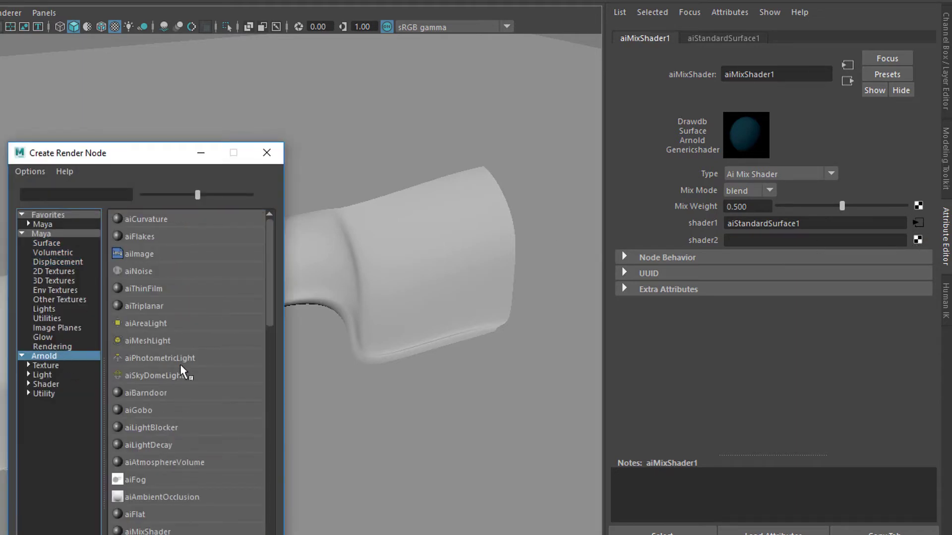
pyautogui.click(49, 384)
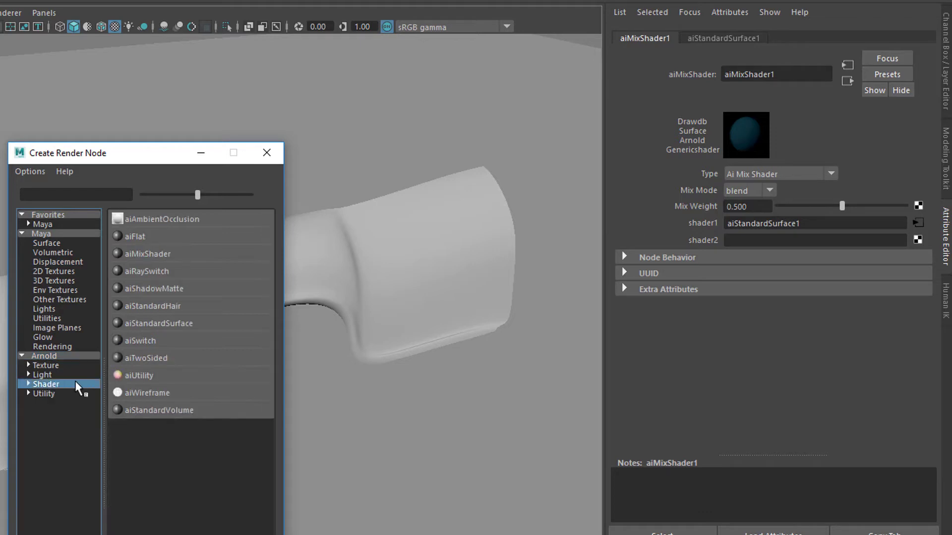
pyautogui.click(182, 325)
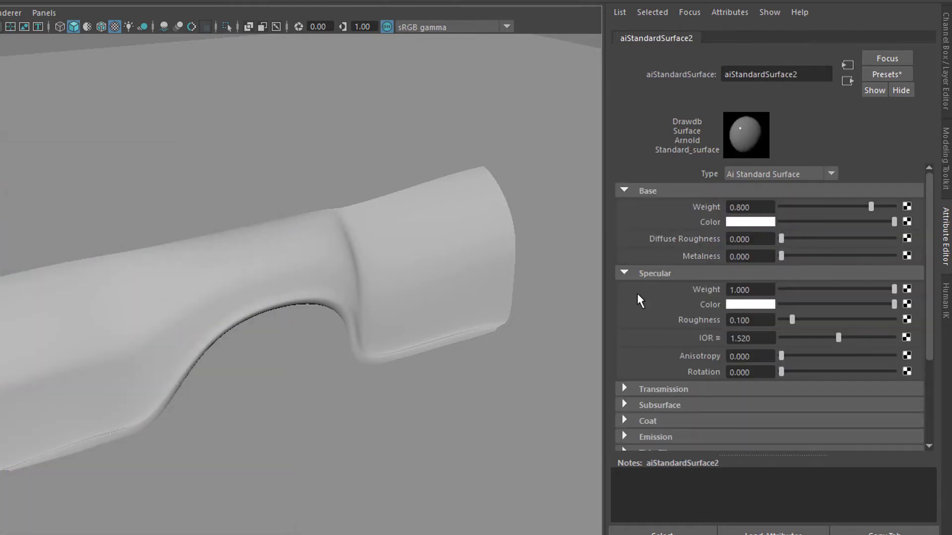
pyautogui.click(885, 73)
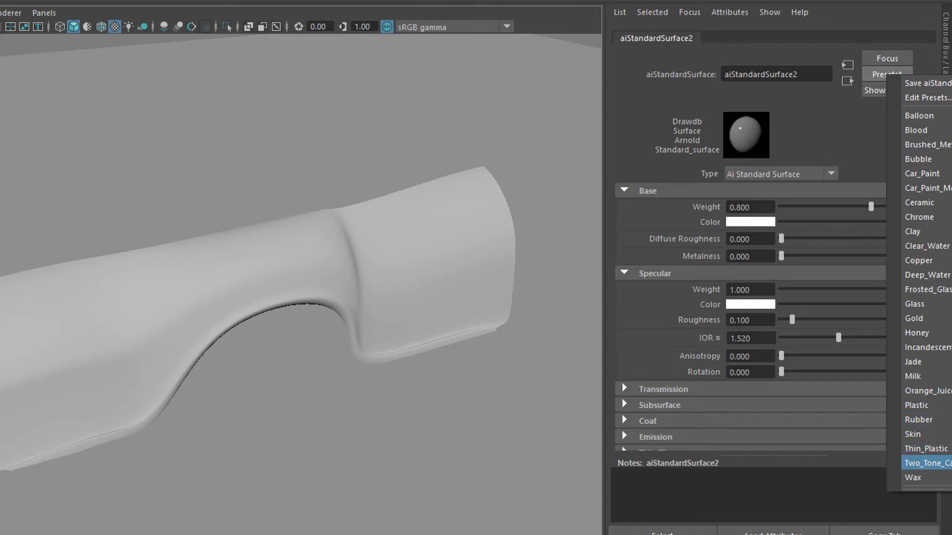
pyautogui.click(926, 463)
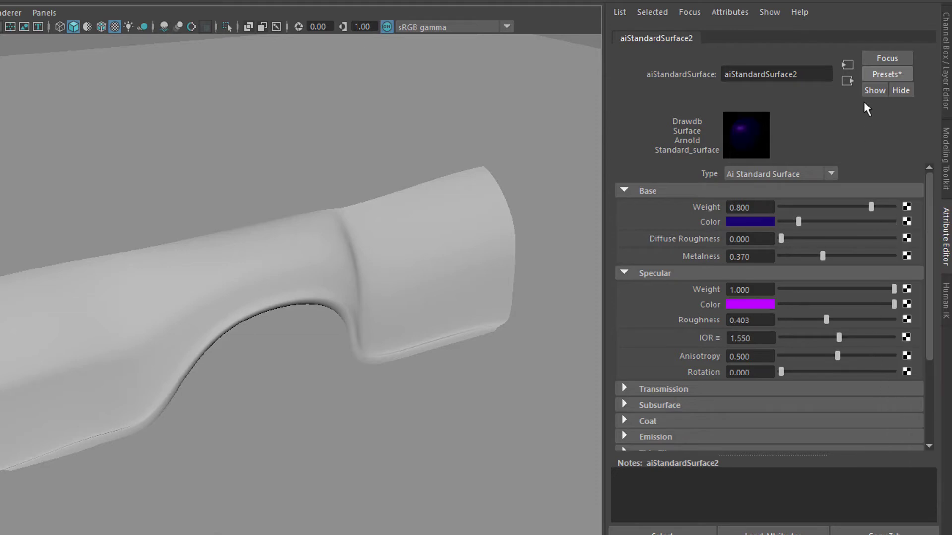
pyautogui.click(847, 82)
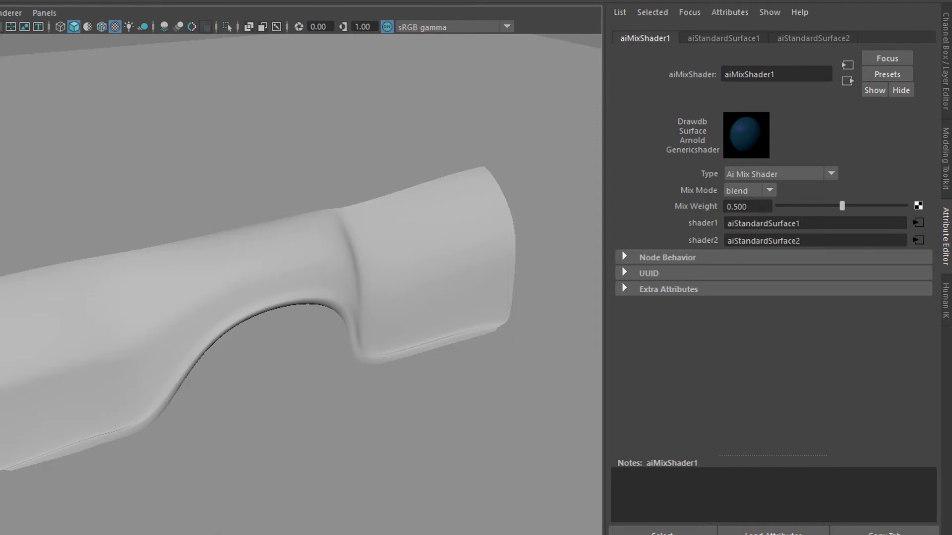
# Render the fender in Arnold RenderView, narrowed to keep the attributes visible
pyautogui.click(278, 2)
pyautogui.click(297, 1)
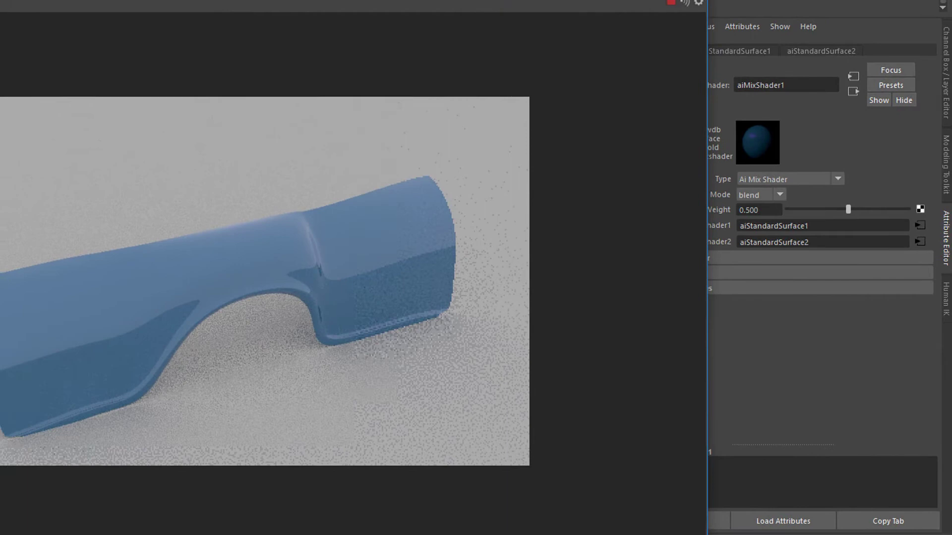
pyautogui.moveTo(714, 212); pyautogui.dragTo(548, 218)
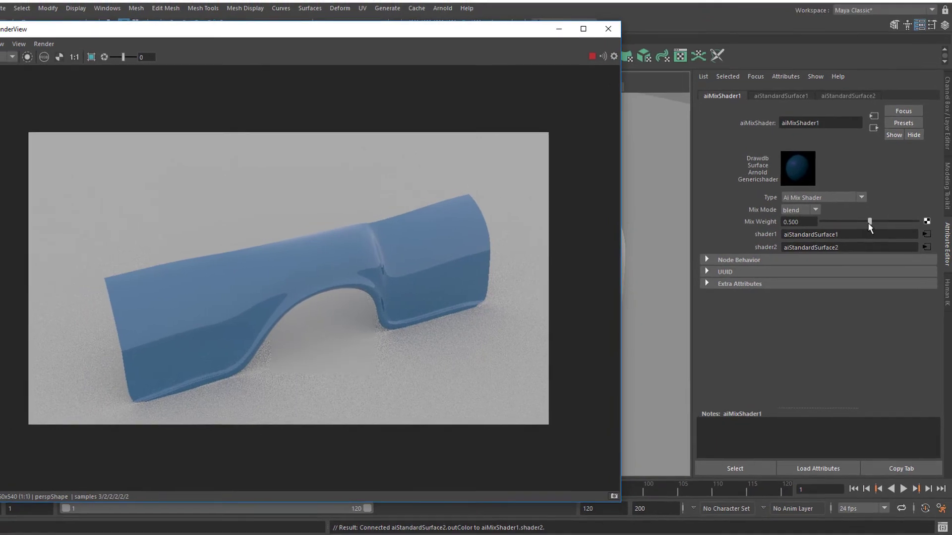
# Compare Mix Weight at 0 and 1, then settle it at about 0.678
pyautogui.moveTo(872, 223); pyautogui.dragTo(808, 225)
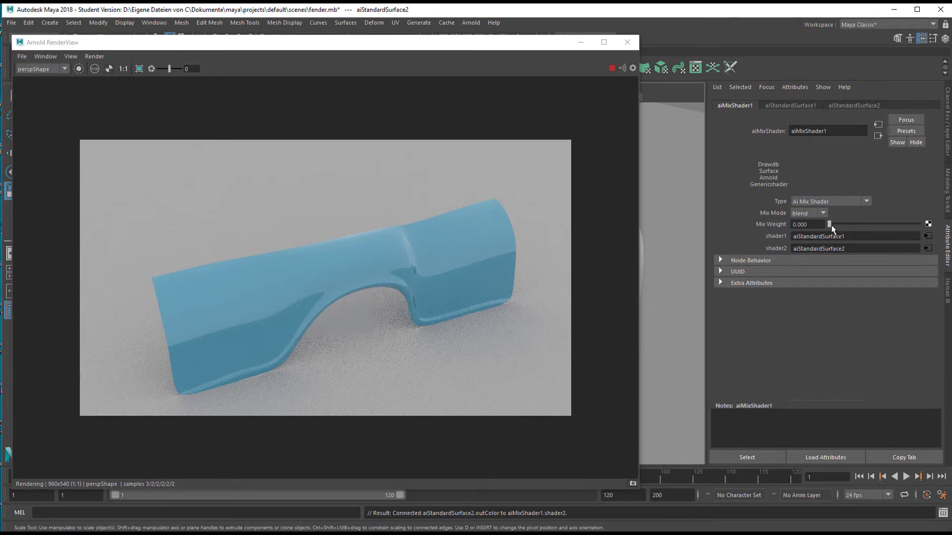
pyautogui.moveTo(832, 228); pyautogui.dragTo(928, 236)
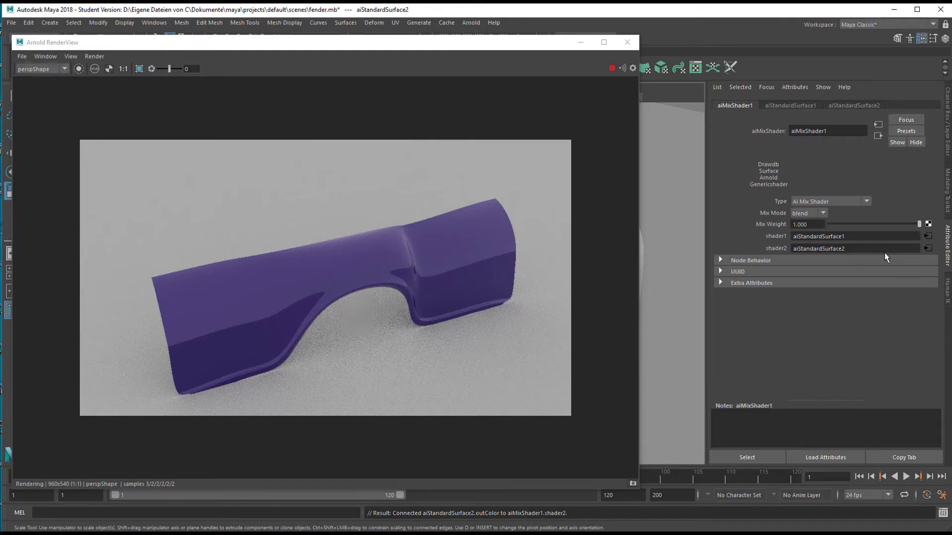
pyautogui.moveTo(918, 223); pyautogui.dragTo(889, 231)
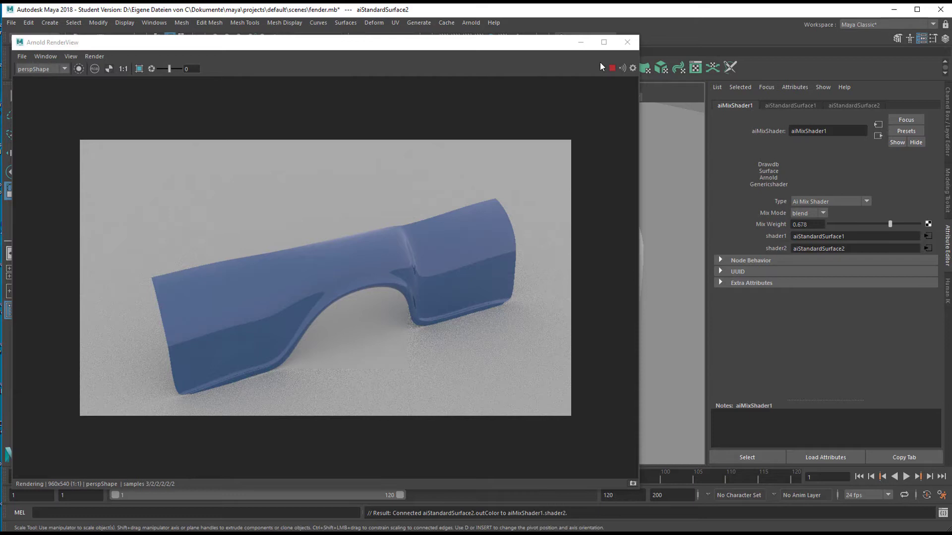
# Close the RenderView and create an Arnold area light, aiAreaLight1, from the Lights menu
pyautogui.click(627, 42)
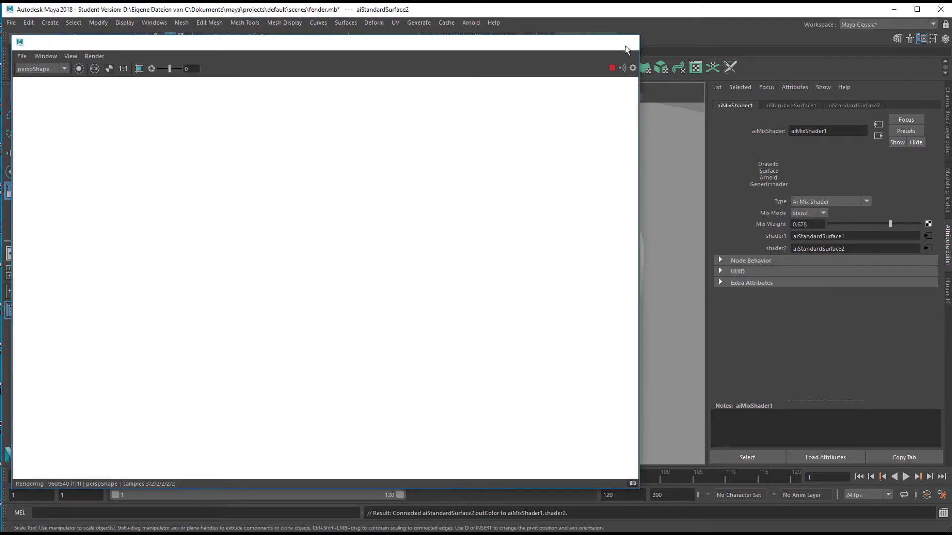
pyautogui.click(466, 23)
pyautogui.moveTo(487, 78)
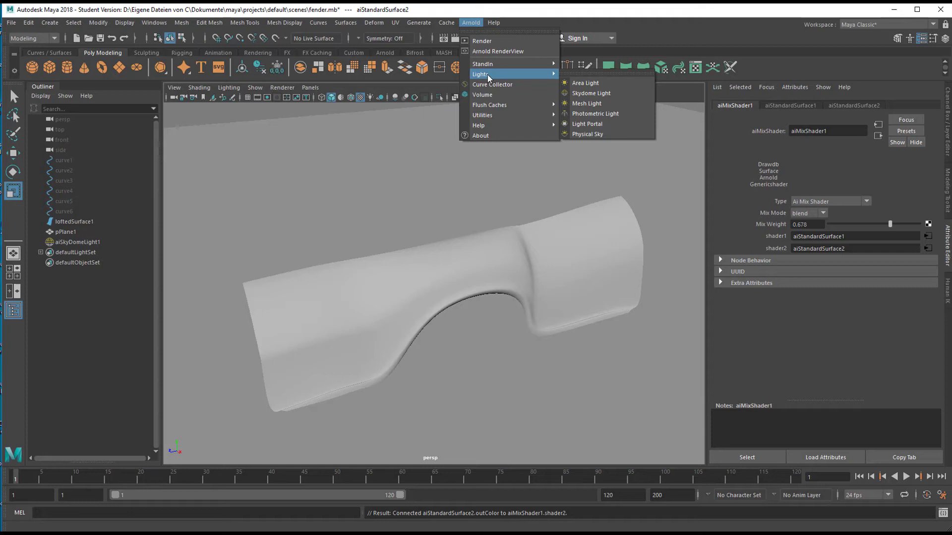
pyautogui.click(593, 83)
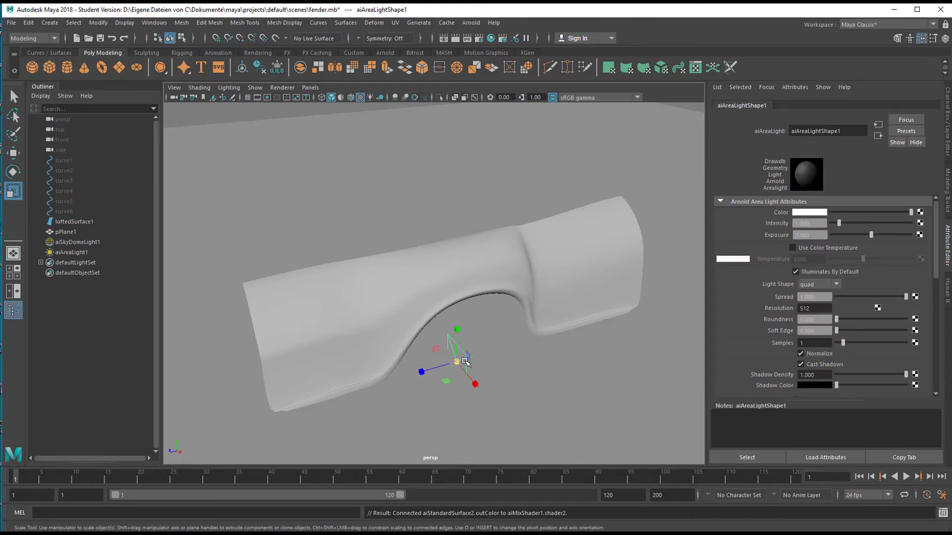
# Scale the area light up and move it beside the fender
pyautogui.moveTo(457, 363); pyautogui.dragTo(494, 377)
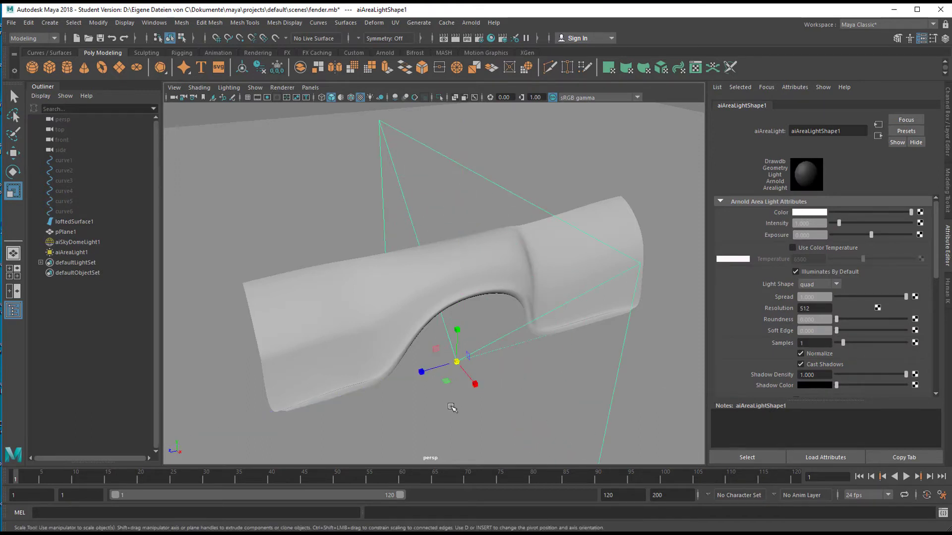
pyautogui.press('e')
pyautogui.press('w')
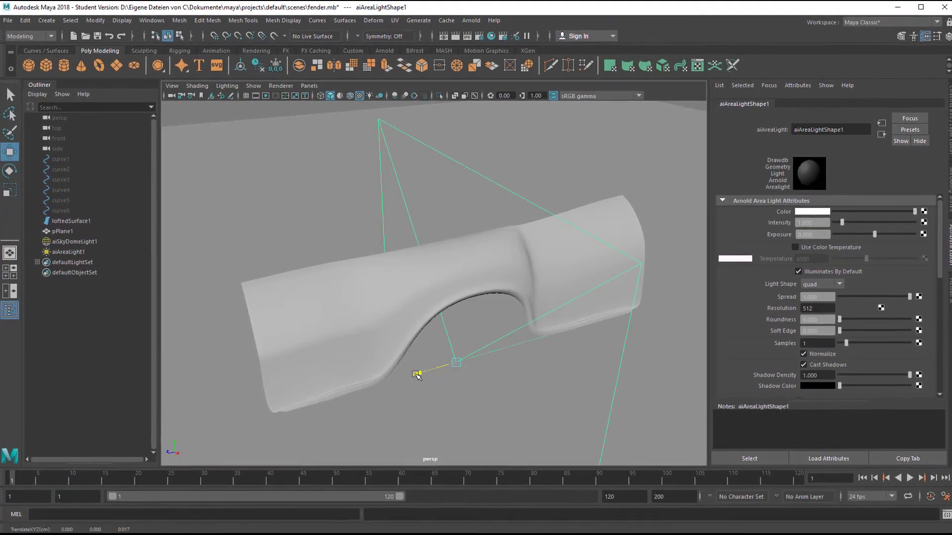
pyautogui.moveTo(416, 374); pyautogui.dragTo(253, 140)
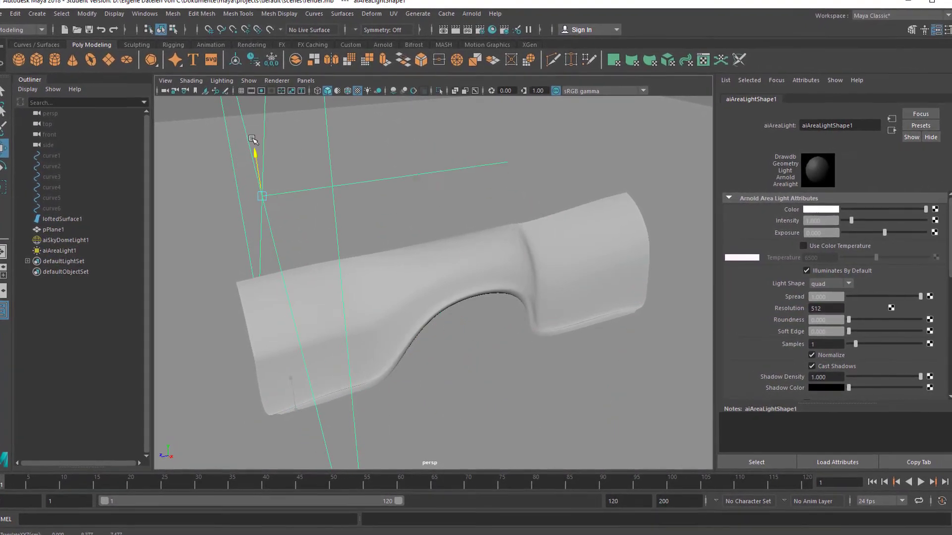
pyautogui.moveTo(262, 196); pyautogui.dragTo(421, 444)
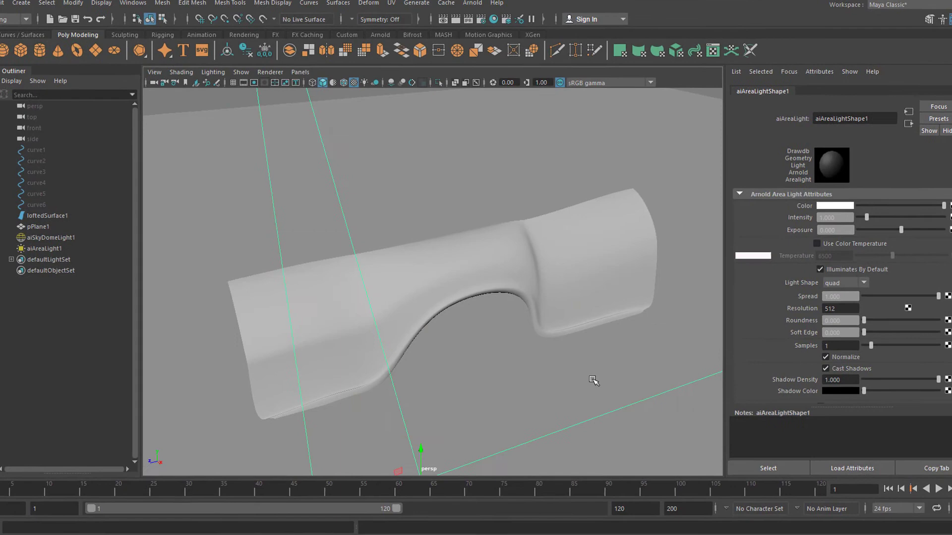
# Rotate the area light upright so it faces the fender panel
pyautogui.scroll(-8, 593, 380)
pyautogui.keyDown('alt'); pyautogui.moveTo(446, 329); pyautogui.dragTo(448, 418); pyautogui.keyUp('alt')
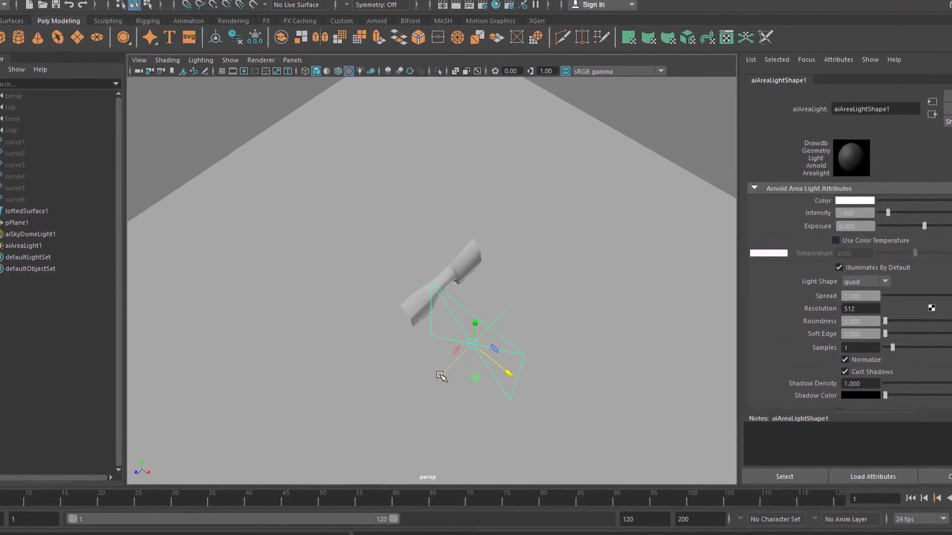
pyautogui.keyDown('alt'); pyautogui.moveTo(440, 376); pyautogui.dragTo(526, 344); pyautogui.keyUp('alt')
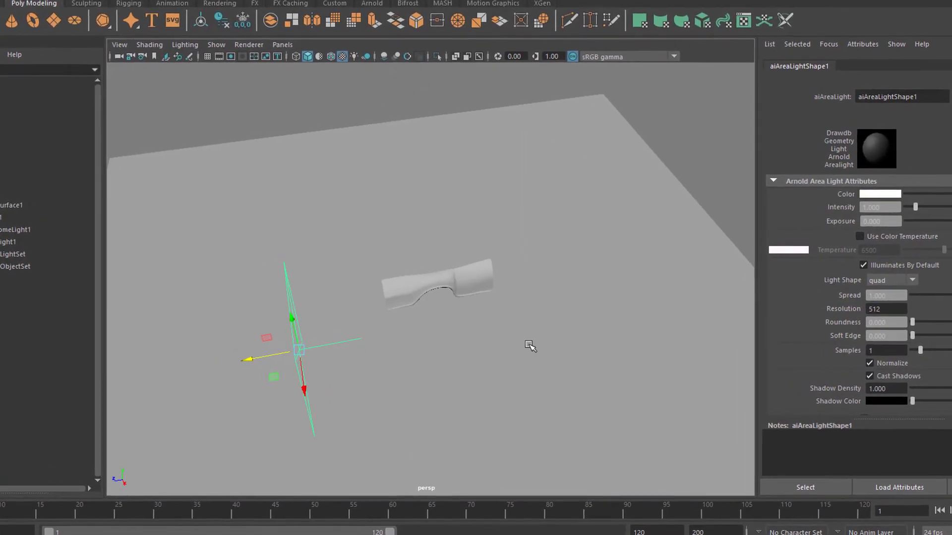
pyautogui.moveTo(487, 397)
pyautogui.keyDown('alt'); pyautogui.mouseDown()
pyautogui.moveTo(510, 386)
pyautogui.moveTo(496, 401)
pyautogui.mouseUp(); pyautogui.keyUp('alt')
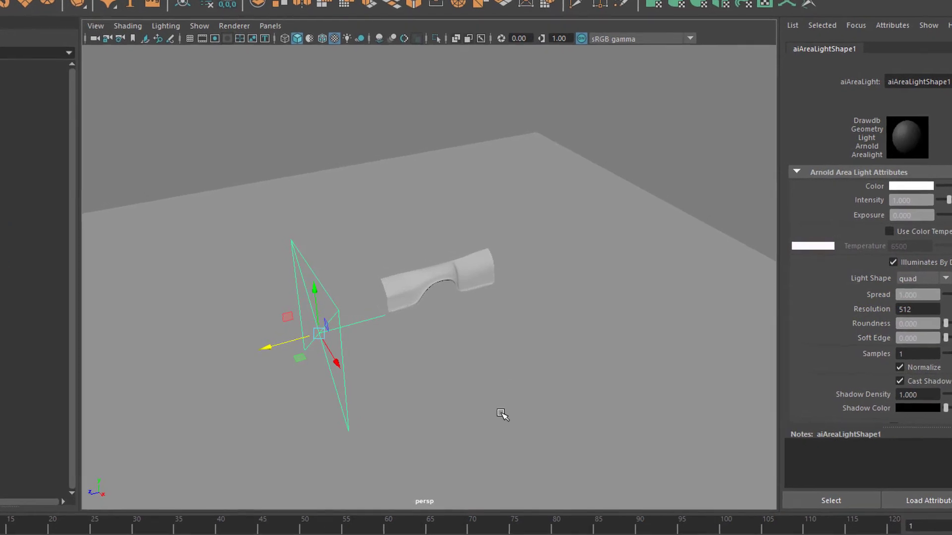
pyautogui.press('e')
pyautogui.moveTo(317, 360); pyautogui.dragTo(309, 299)
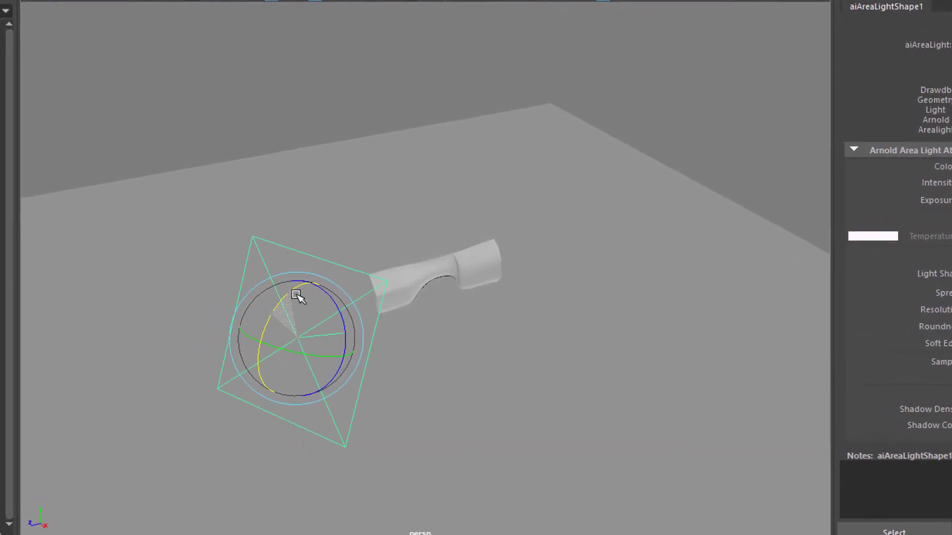
pyautogui.keyDown('alt'); pyautogui.moveTo(548, 397); pyautogui.dragTo(307, 378); pyautogui.keyUp('alt')
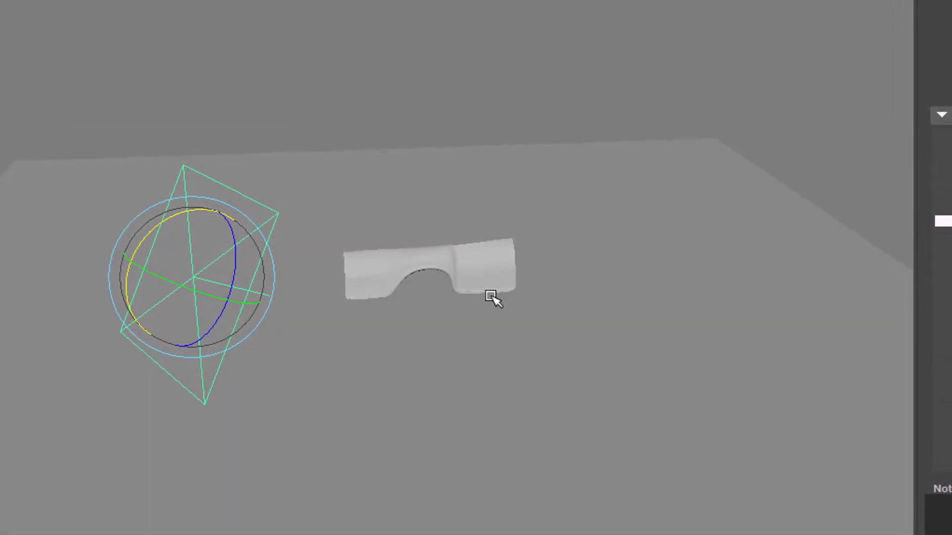
# Dolly the perspective view in close on the grey fender panel beside the area light
pyautogui.press('space')
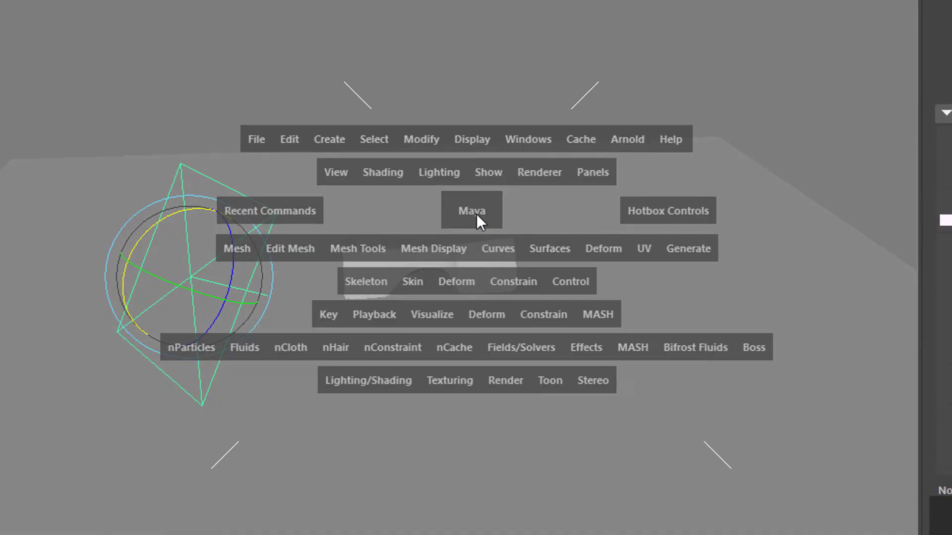
pyautogui.click(597, 170)
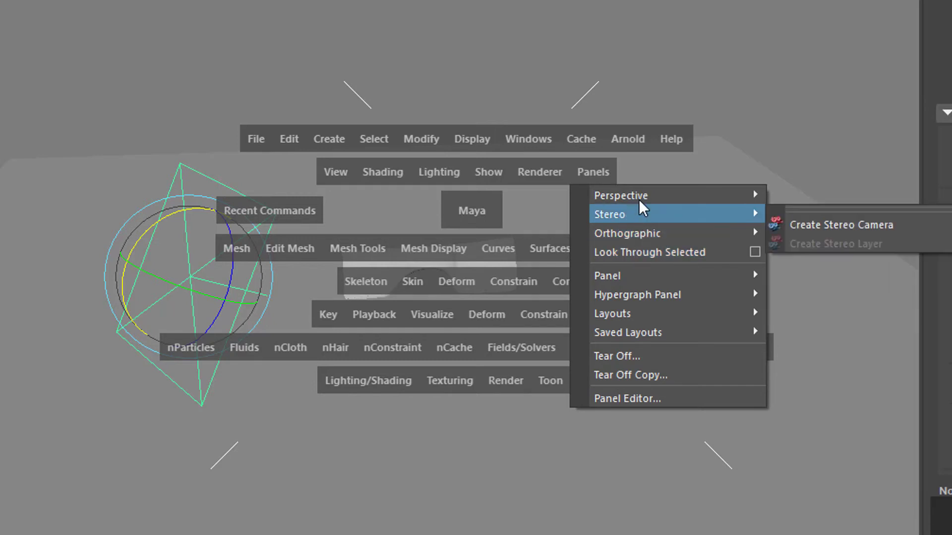
pyautogui.moveTo(641, 193)
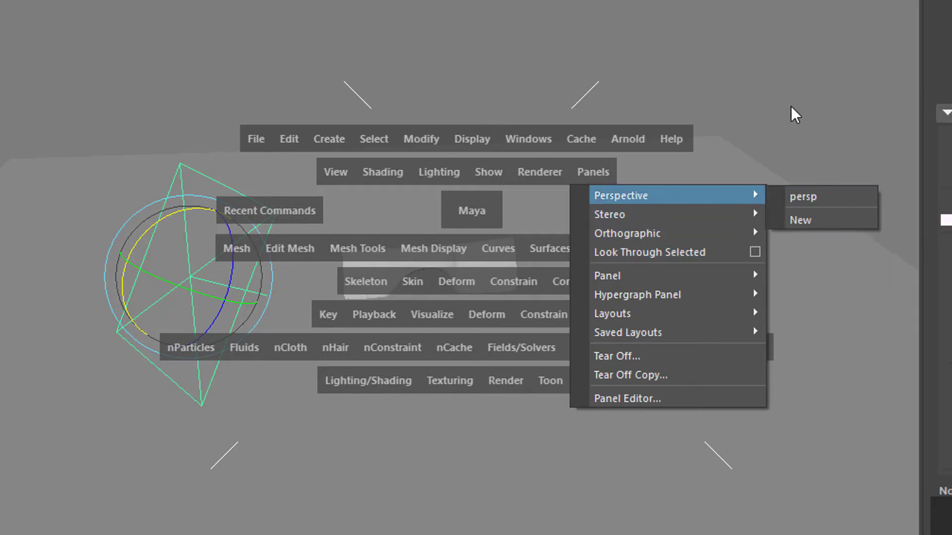
pyautogui.press('space')
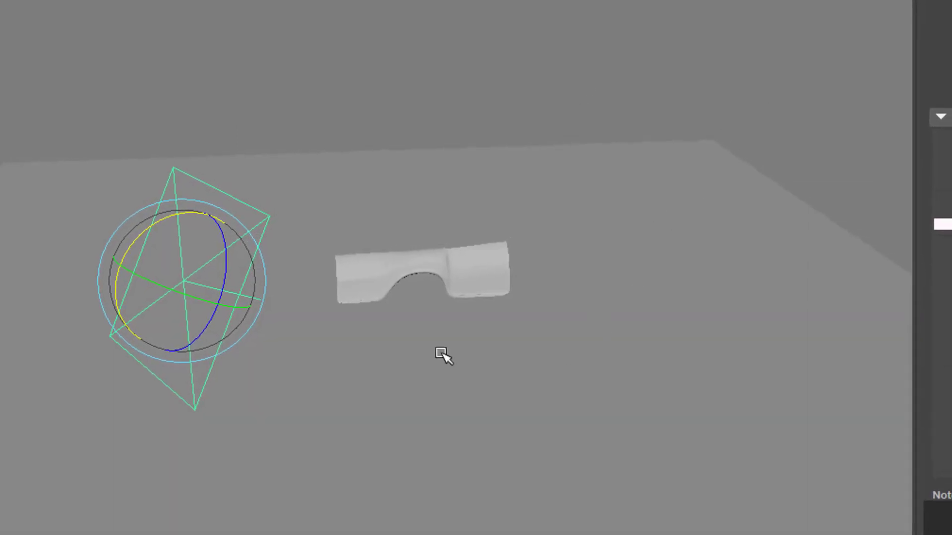
pyautogui.keyDown('alt'); pyautogui.moveTo(511, 374); pyautogui.dragTo(563, 408, button='right'); pyautogui.keyUp('alt')
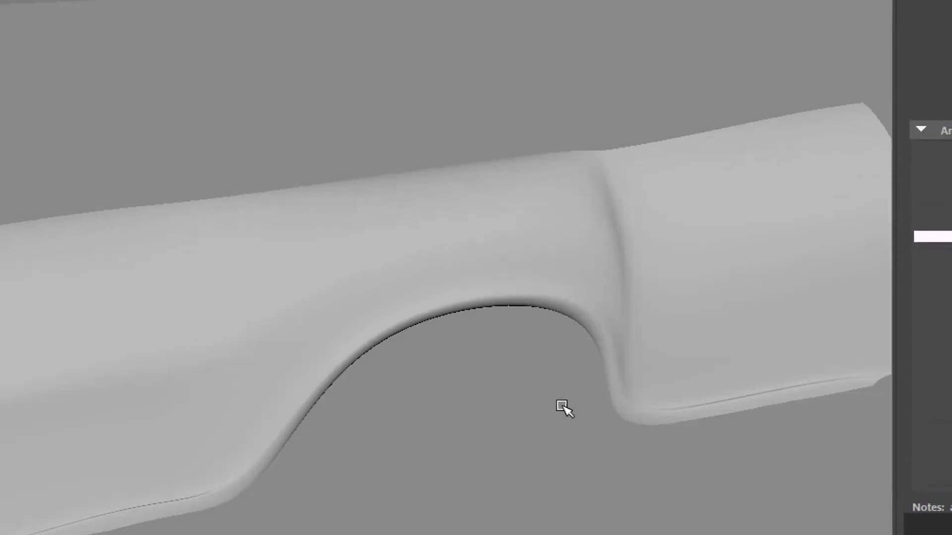
# Start a live Arnold render of the view and open the Arnold Light Manager
pyautogui.click(446, 1)
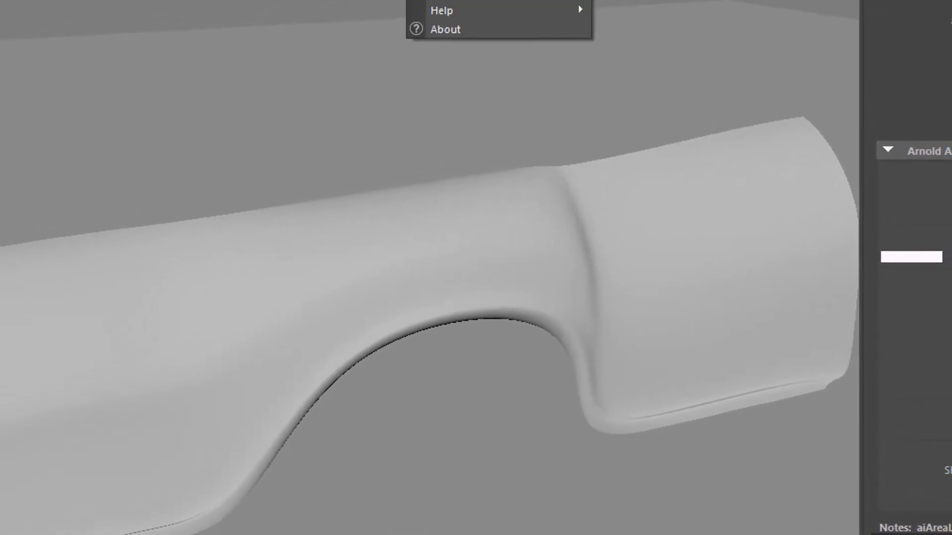
pyautogui.click(436, 1)
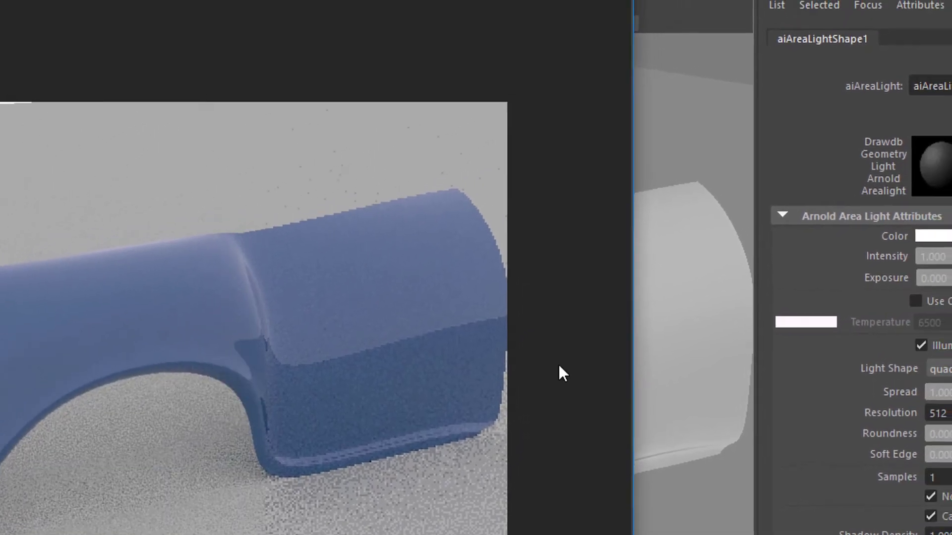
pyautogui.click(285, 0)
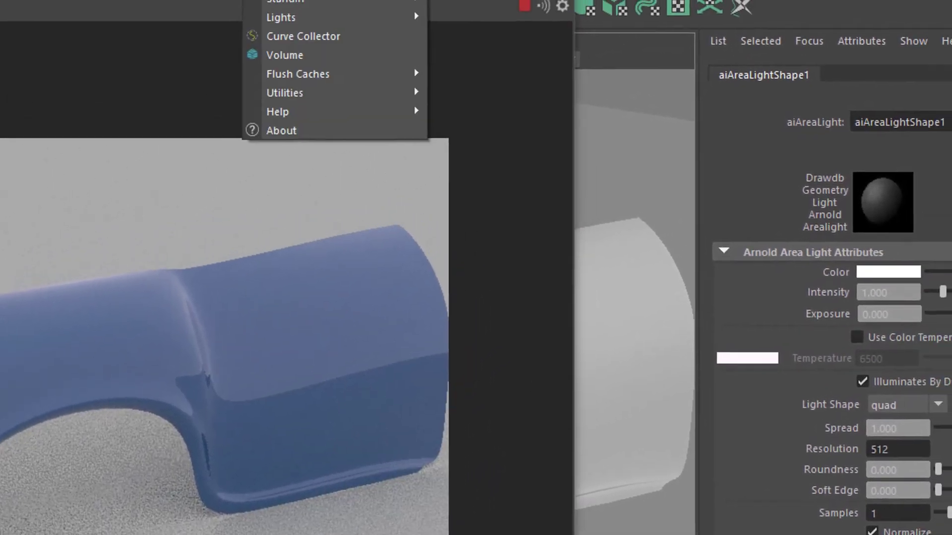
pyautogui.moveTo(278, 109)
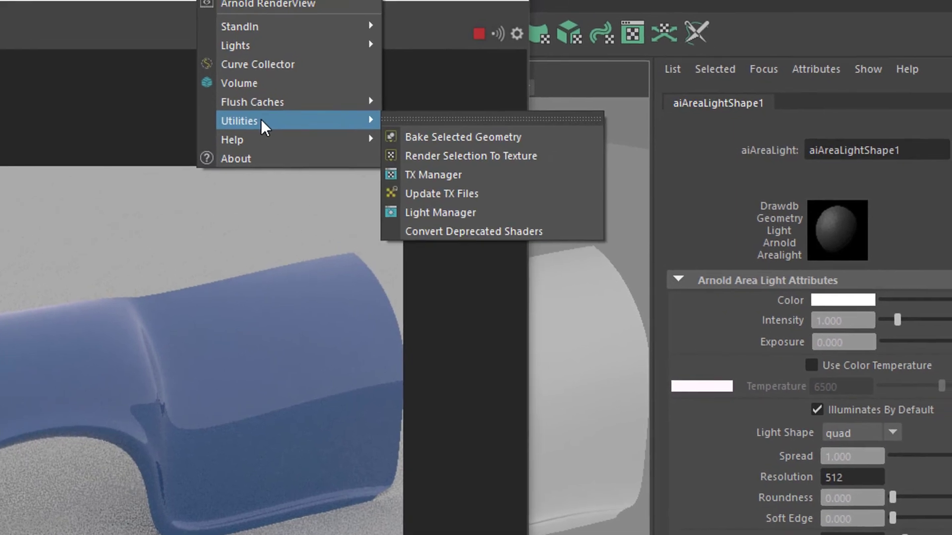
pyautogui.click(451, 224)
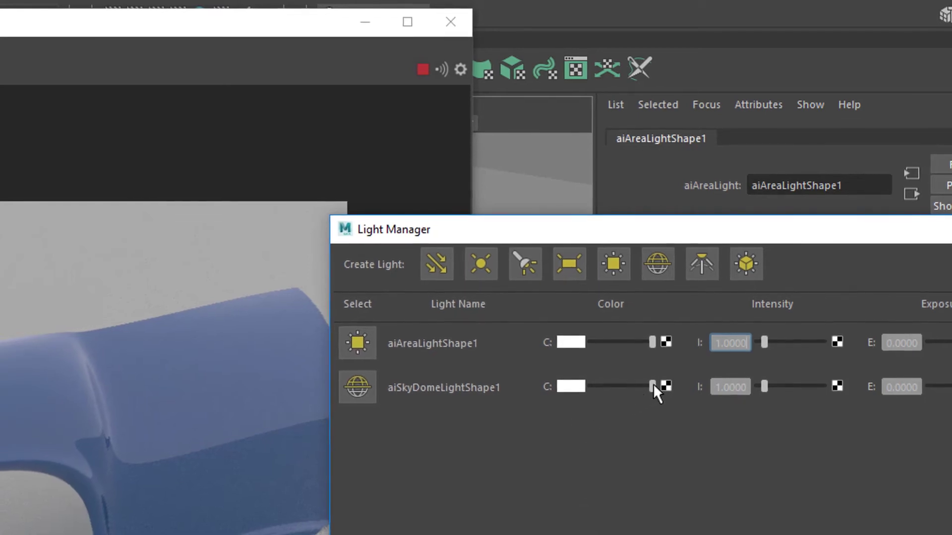
# Set the sky dome colour to black and turn off Normalize on the area light
pyautogui.moveTo(651, 387); pyautogui.dragTo(559, 390)
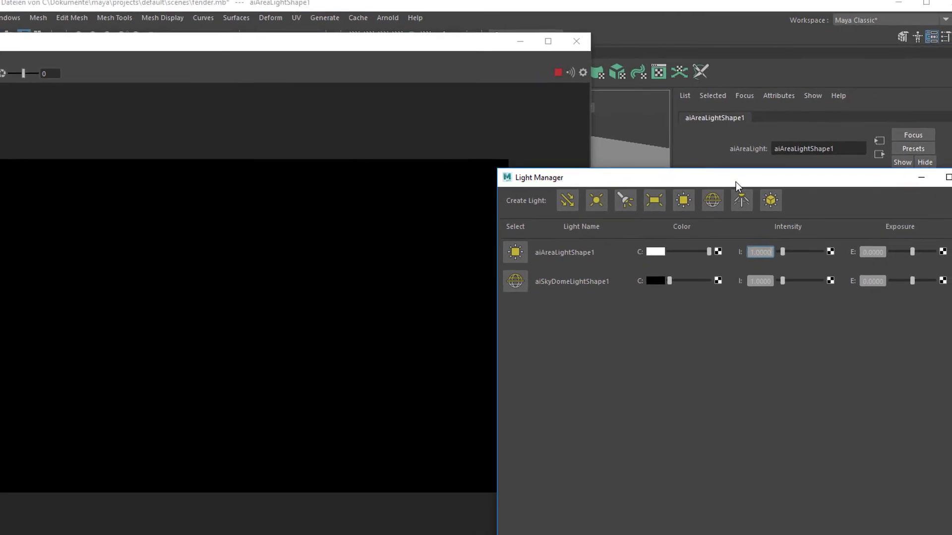
pyautogui.moveTo(736, 183); pyautogui.dragTo(465, 175)
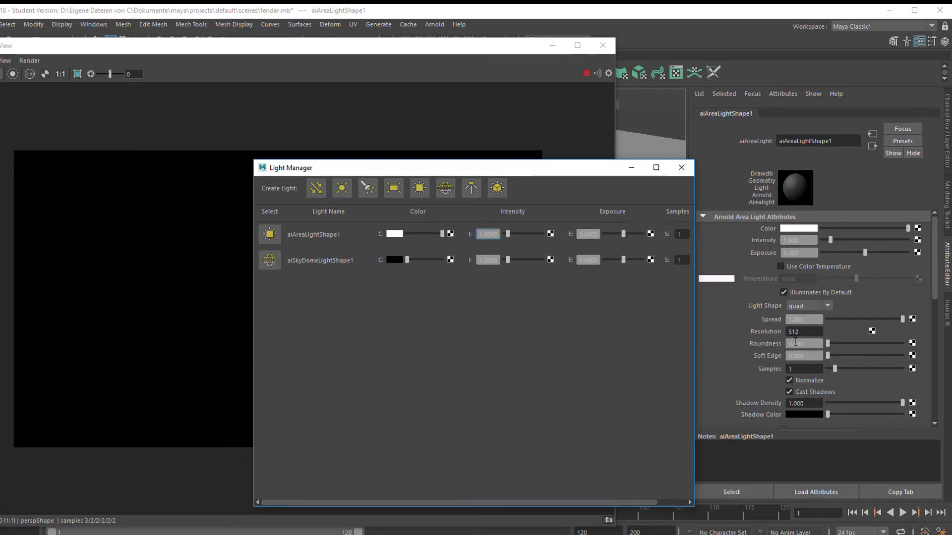
pyautogui.click(789, 380)
pyautogui.moveTo(494, 171); pyautogui.dragTo(645, 166)
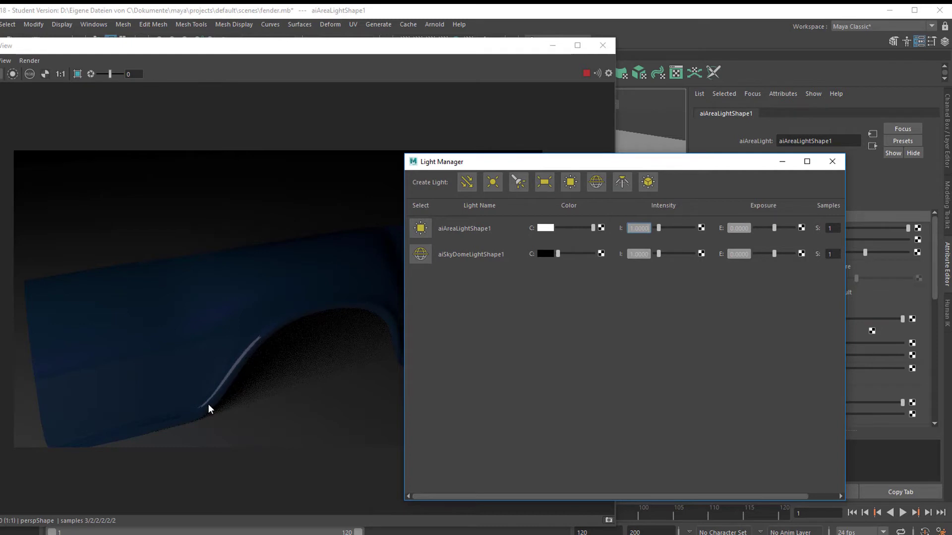
pyautogui.moveTo(581, 168); pyautogui.dragTo(430, 134)
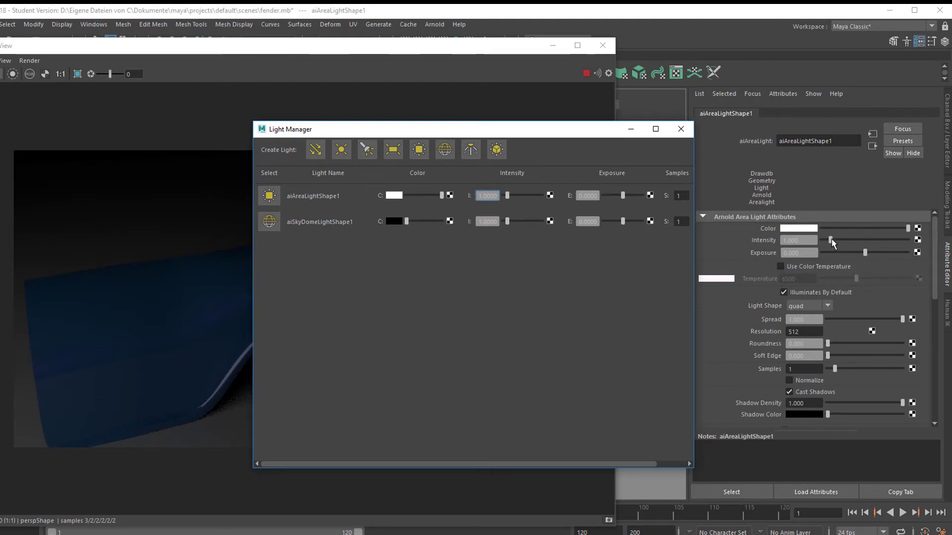
# Raise the area light intensity to 5.909 and brighten the sky dome to grey
pyautogui.moveTo(832, 239); pyautogui.dragTo(856, 244)
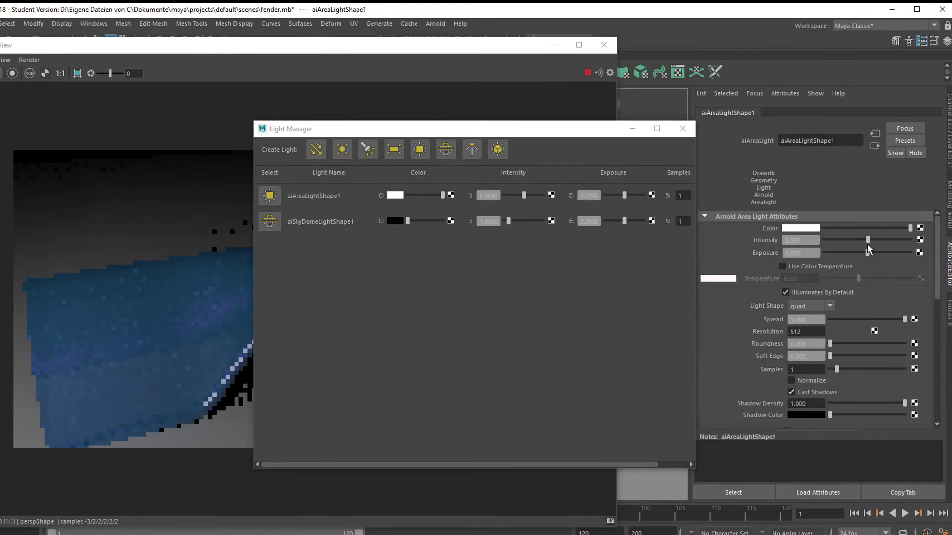
pyautogui.moveTo(867, 243); pyautogui.dragTo(873, 244)
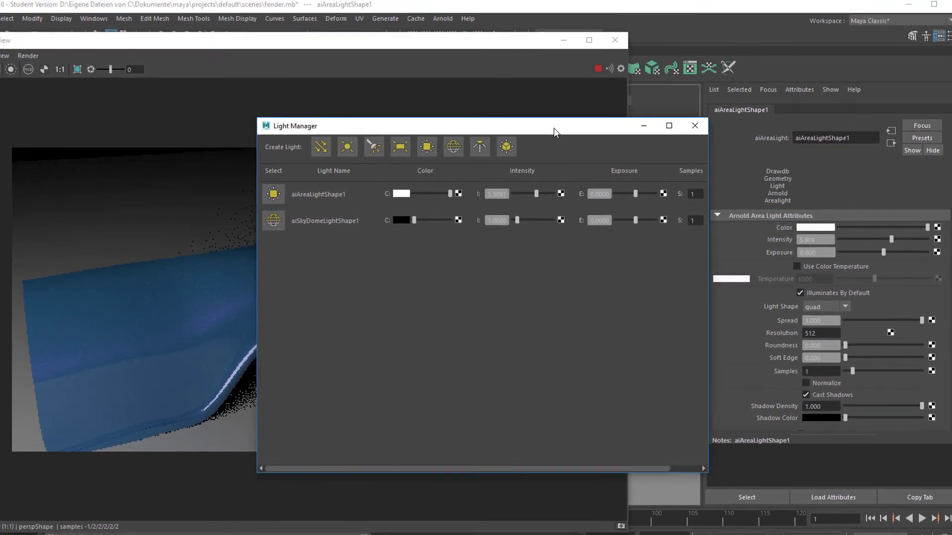
pyautogui.moveTo(555, 131); pyautogui.dragTo(755, 139)
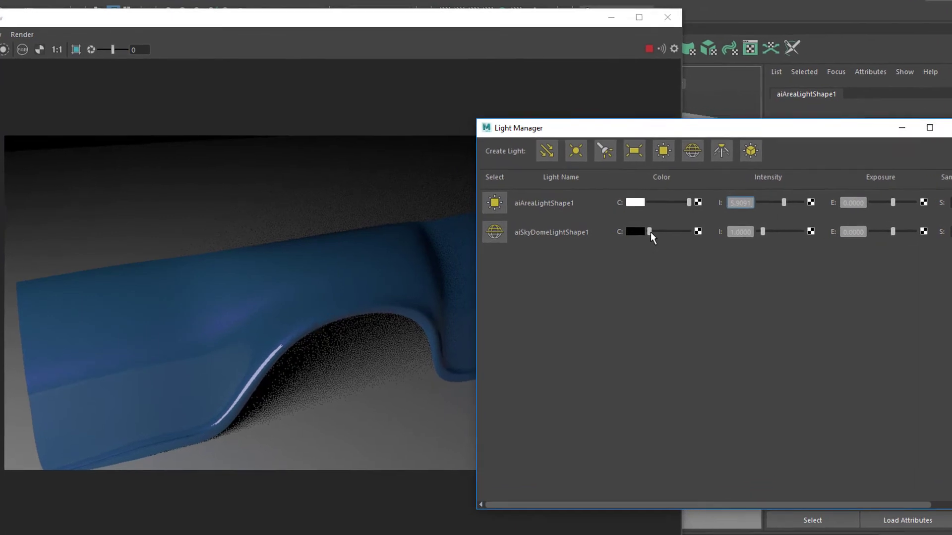
pyautogui.moveTo(650, 232); pyautogui.dragTo(654, 232)
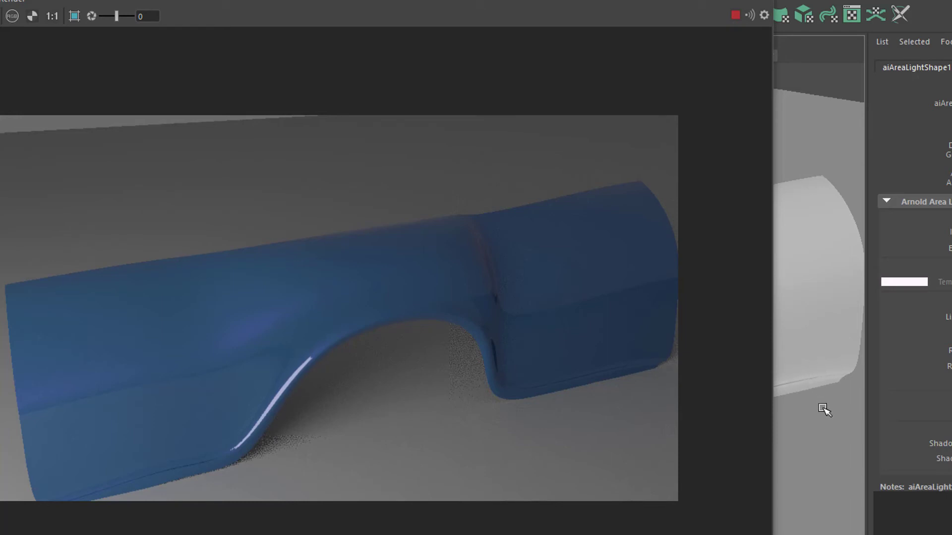
# Tumble and dolly the camera close in to a low, side-on view of the fender
pyautogui.keyDown('alt'); pyautogui.moveTo(823, 411); pyautogui.dragTo(751, 397); pyautogui.keyUp('alt')
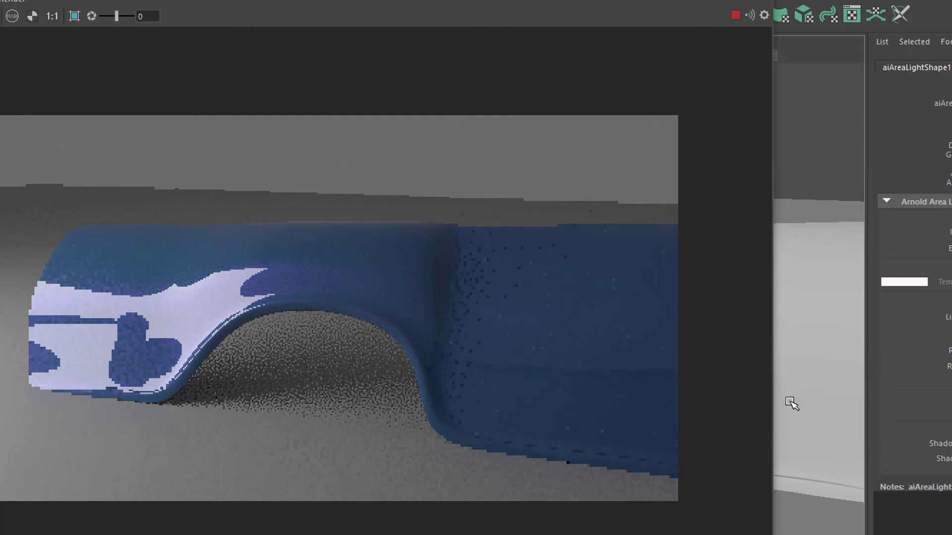
pyautogui.keyDown('alt'); pyautogui.moveTo(819, 414); pyautogui.dragTo(745, 422); pyautogui.keyUp('alt')
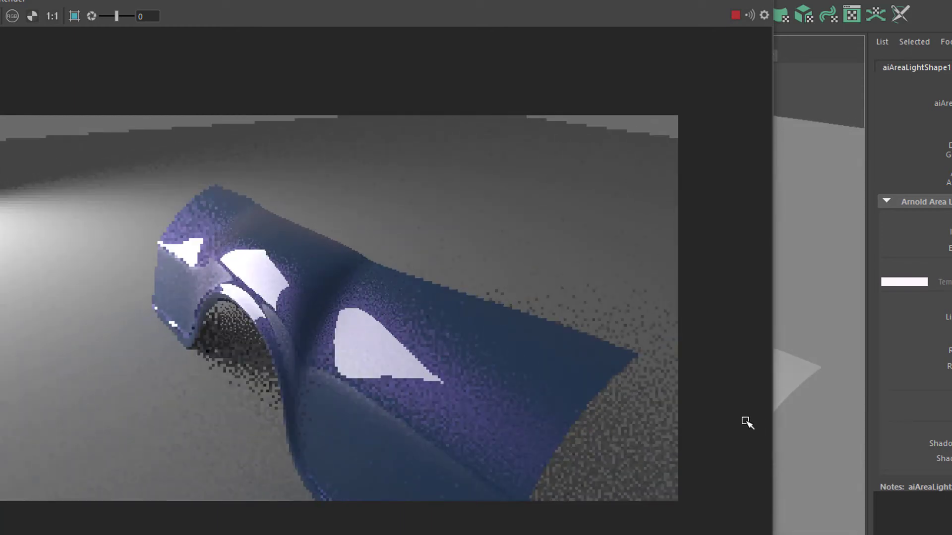
pyautogui.keyDown('alt'); pyautogui.moveTo(805, 416); pyautogui.dragTo(837, 412); pyautogui.keyUp('alt')
pyautogui.keyDown('alt'); pyautogui.moveTo(842, 416); pyautogui.dragTo(920, 414, button='right'); pyautogui.keyUp('alt')
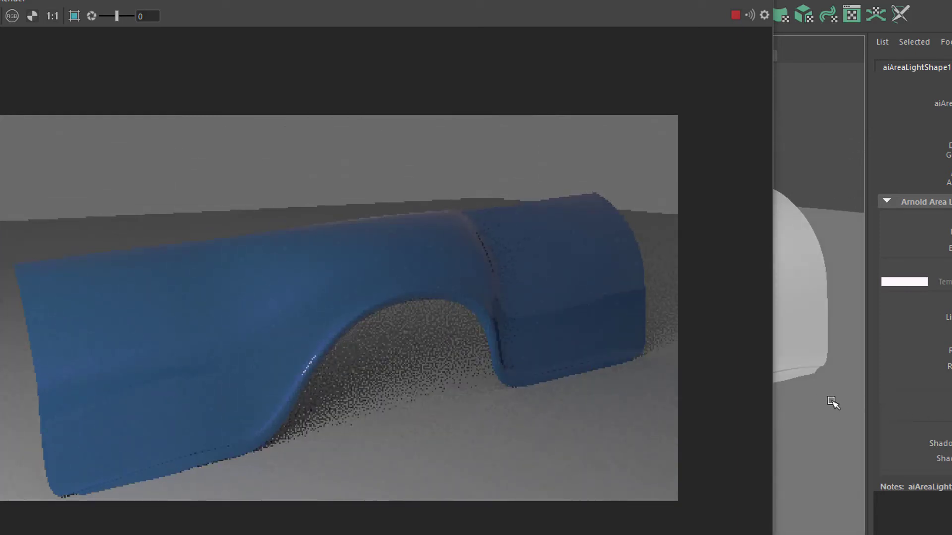
pyautogui.keyDown('alt'); pyautogui.moveTo(831, 407); pyautogui.dragTo(792, 395); pyautogui.keyUp('alt')
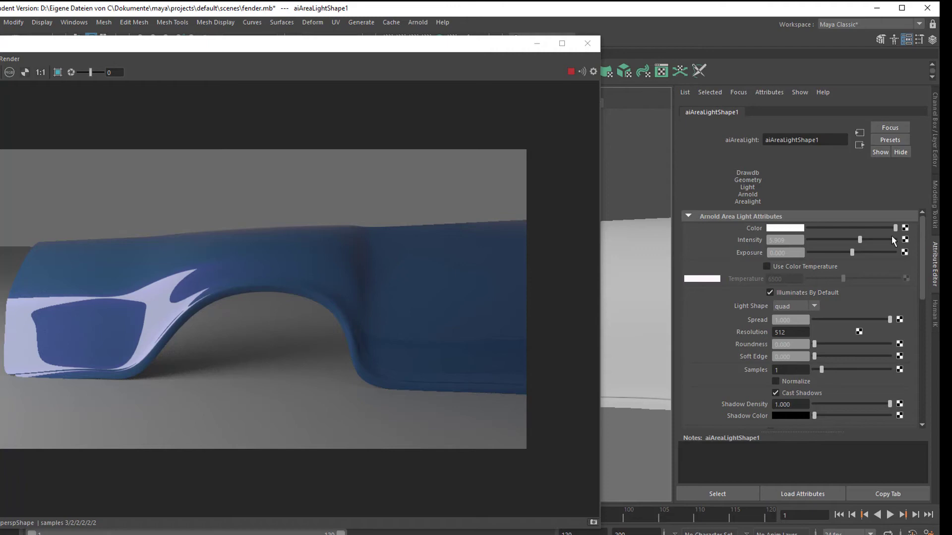
# Map a checker texture onto the area light colour, lightening its second colour to mid-grey
pyautogui.click(905, 228)
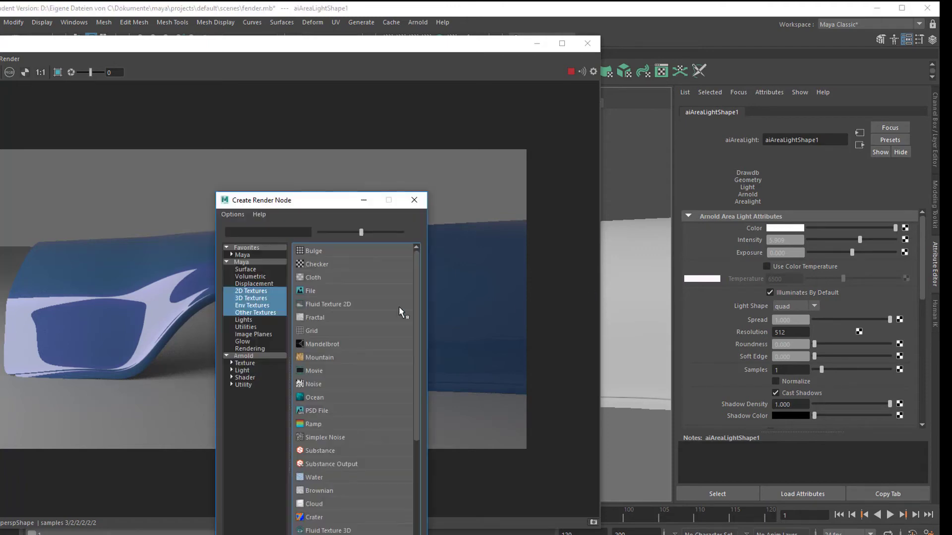
pyautogui.click(320, 264)
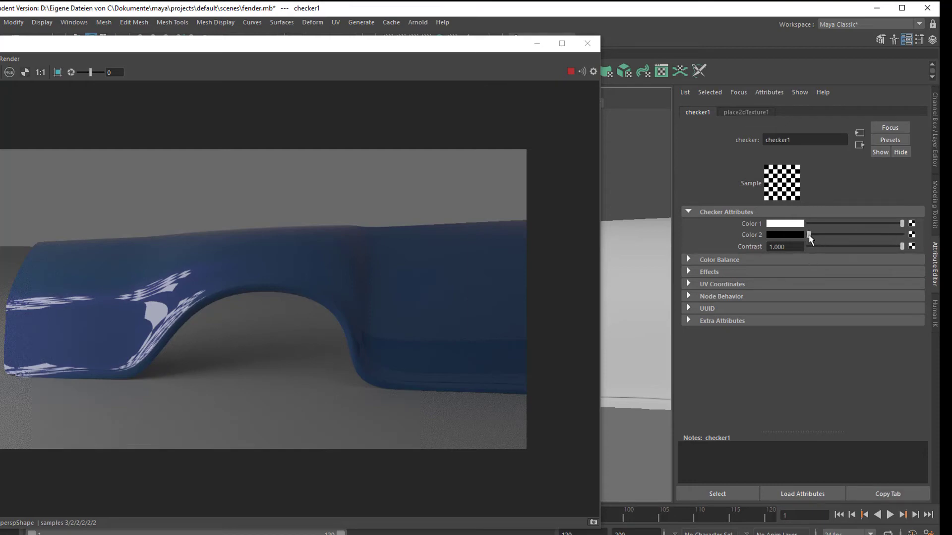
pyautogui.moveTo(808, 234); pyautogui.dragTo(775, 236)
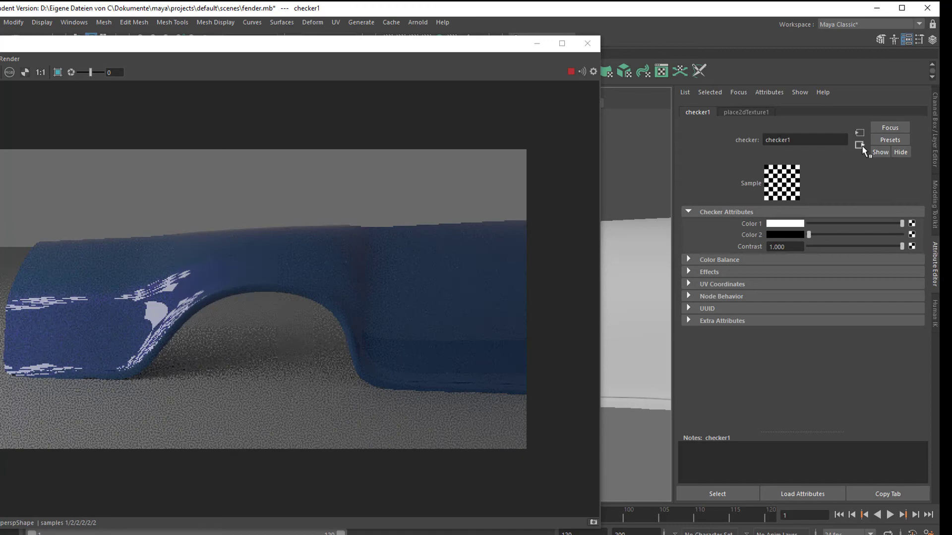
# Break the checker connection and set the area light colour back to white
pyautogui.click(860, 146)
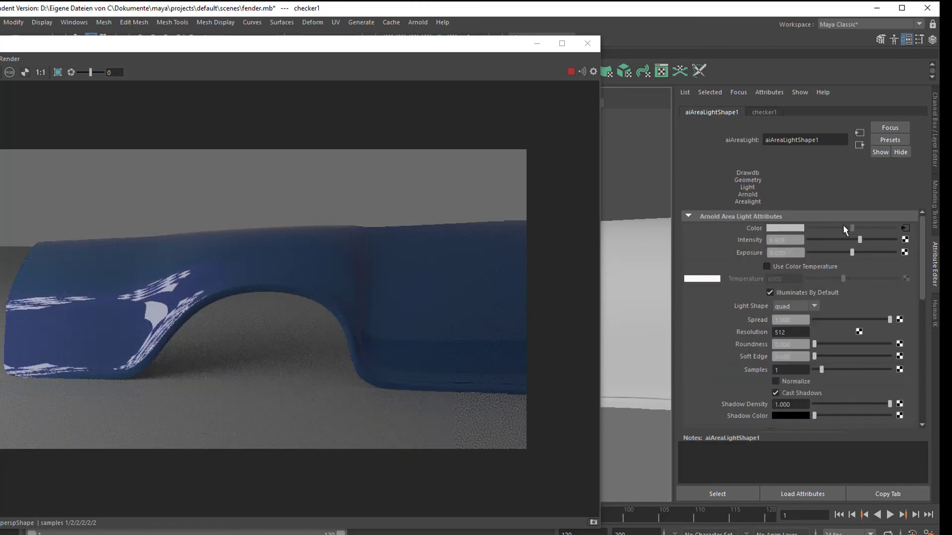
pyautogui.rightClick(765, 230)
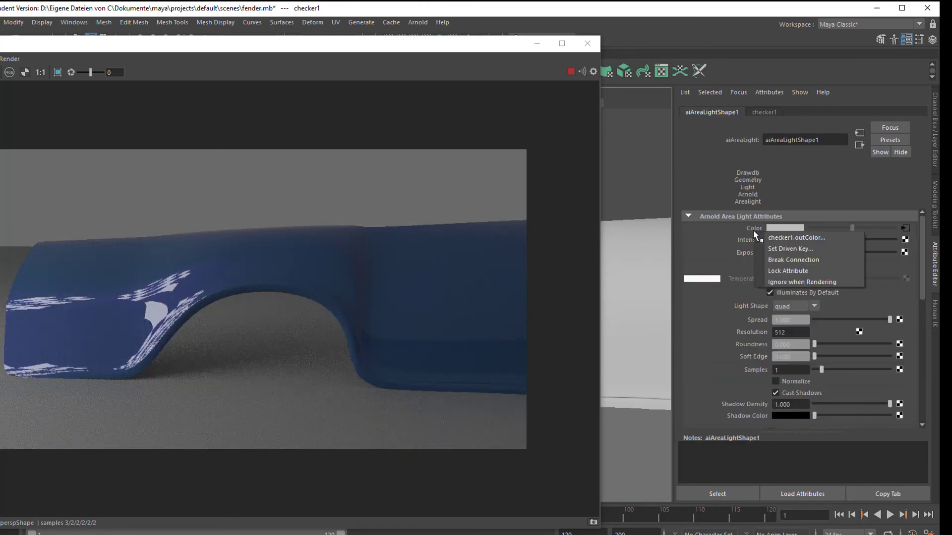
pyautogui.click(783, 260)
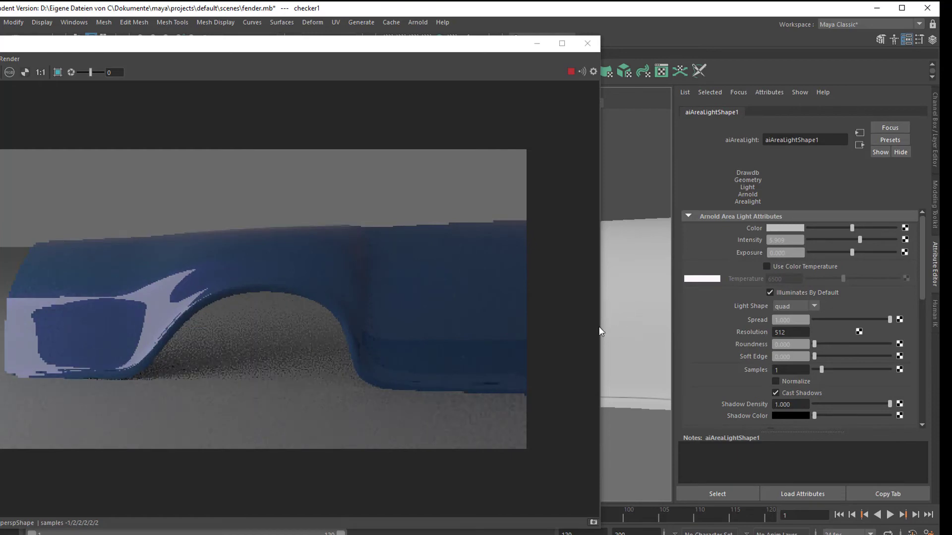
pyautogui.moveTo(853, 228); pyautogui.dragTo(909, 200)
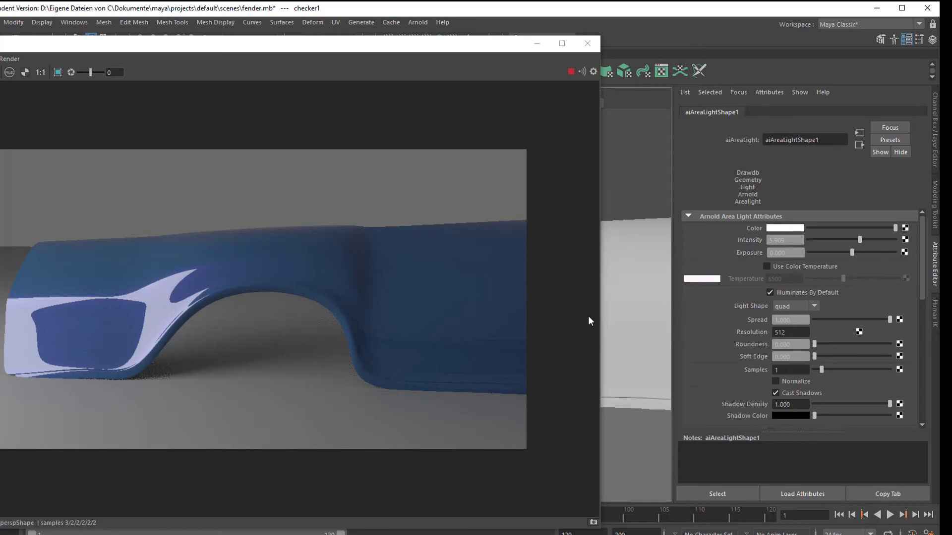
# Close the RenderView and assign the floor plane a new Arnold aiStandardSurface material
pyautogui.click(624, 342)
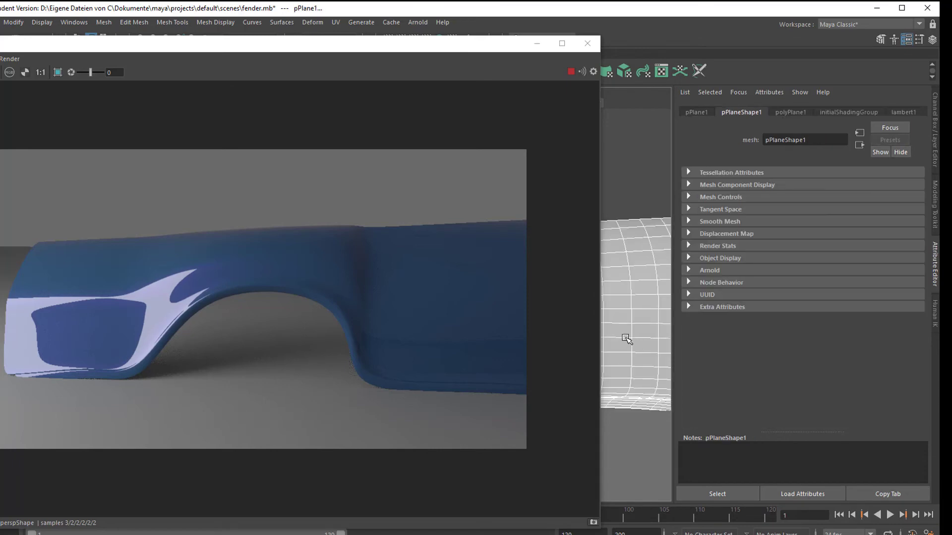
pyautogui.click(587, 44)
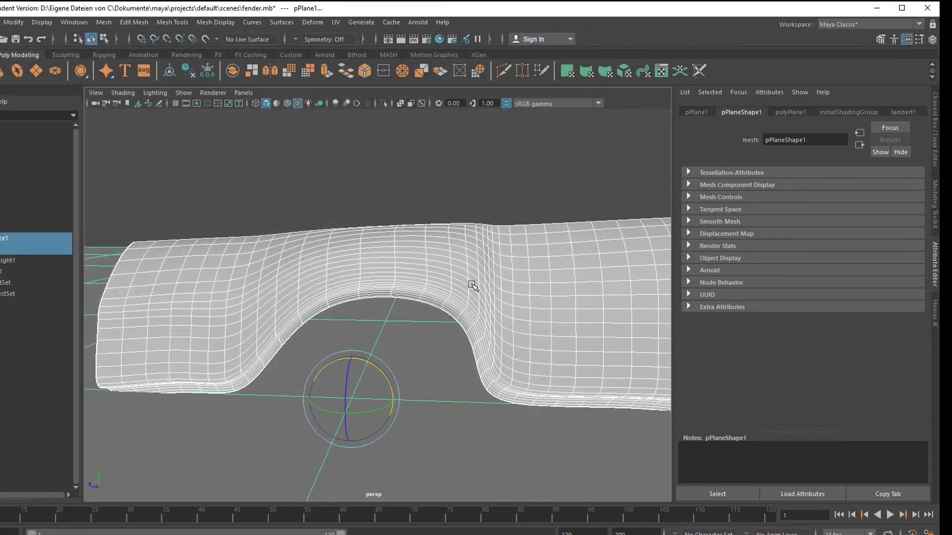
pyautogui.click(236, 441)
pyautogui.moveTo(245, 268); pyautogui.dragTo(245, 424, button='right')
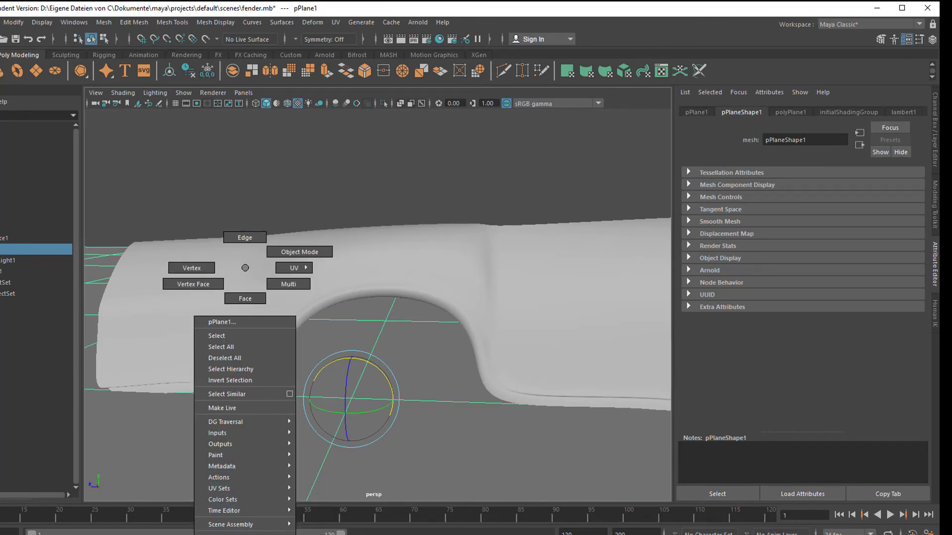
pyautogui.click(228, 534)
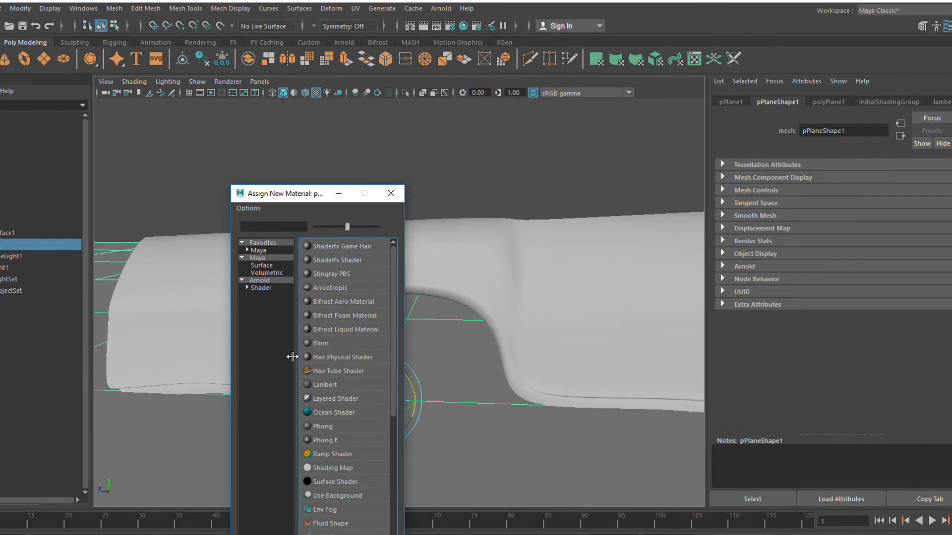
pyautogui.click(259, 280)
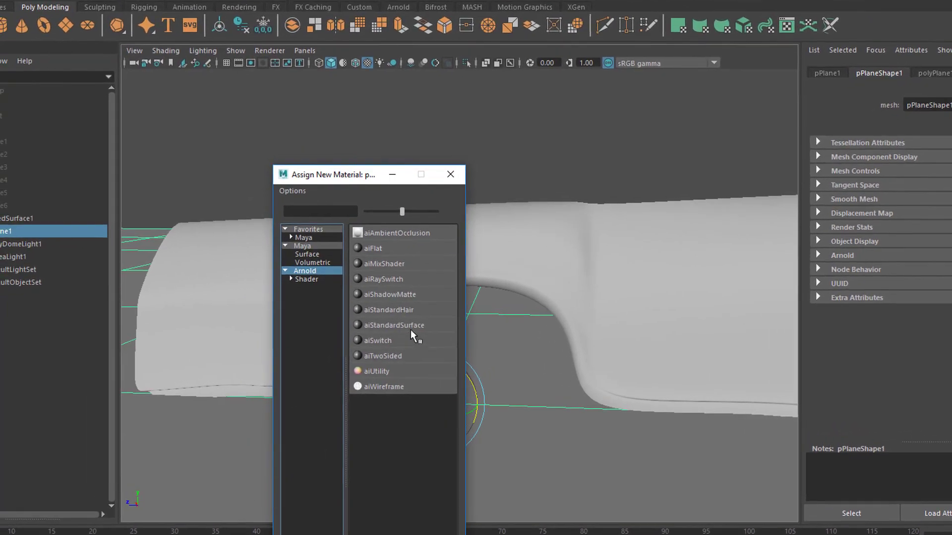
pyautogui.click(410, 328)
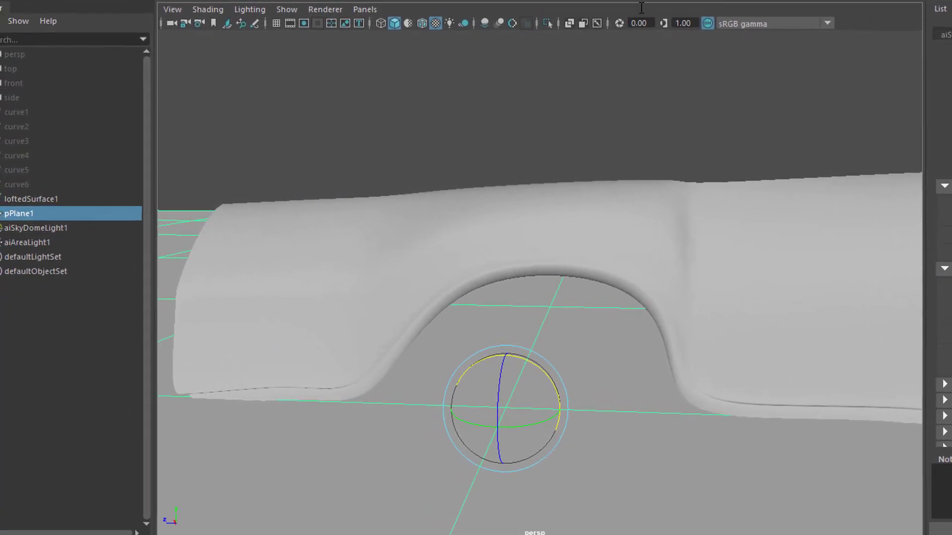
# Re-render the scene in Arnold and bring up texture choices for the floor's Base Color
pyautogui.click(619, 1)
pyautogui.click(625, 2)
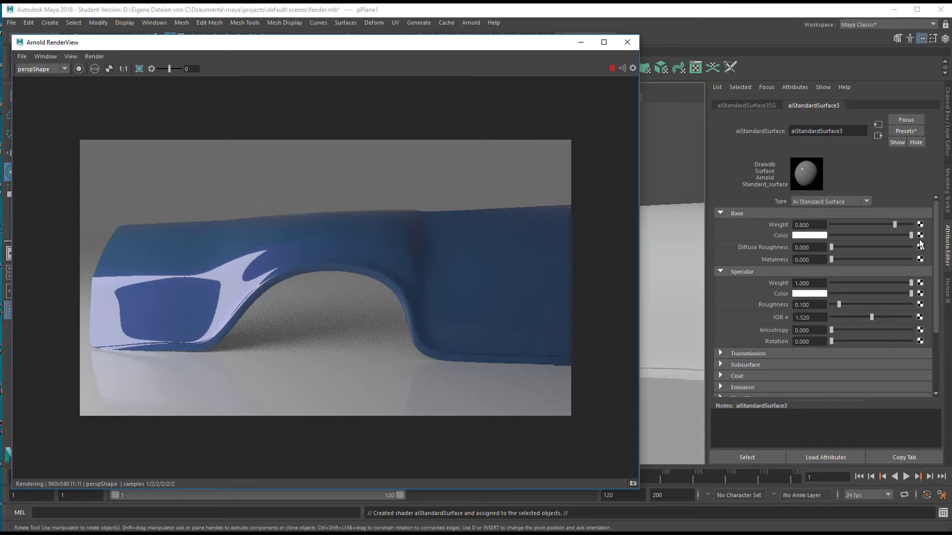
pyautogui.click(920, 235)
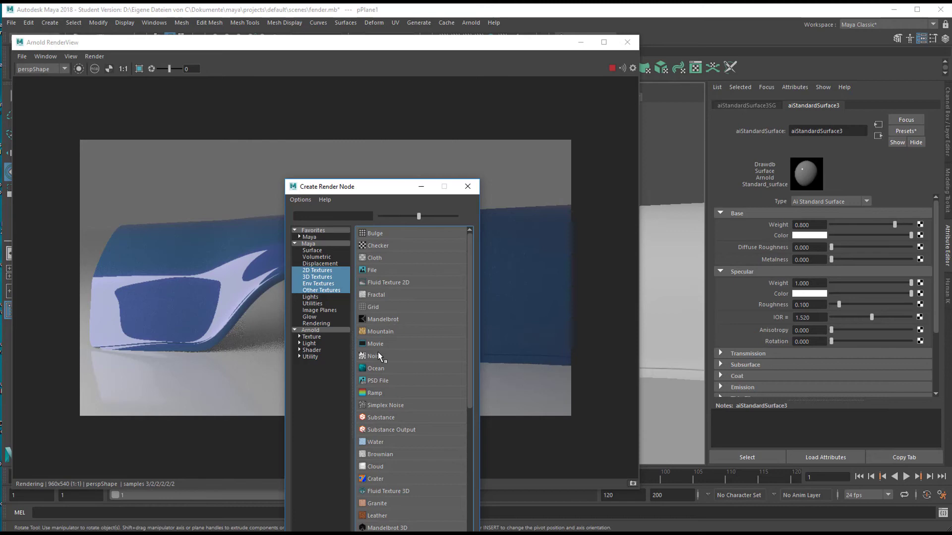
# Map a Ramp texture onto the floor's Base Color and orbit the camera to a new angle
pyautogui.click(373, 393)
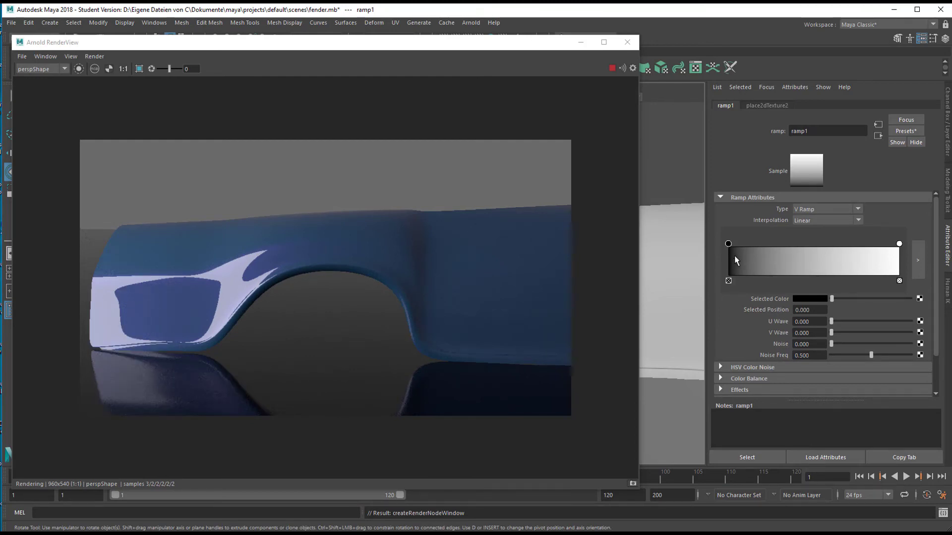
pyautogui.moveTo(733, 255); pyautogui.dragTo(679, 314, button='middle')
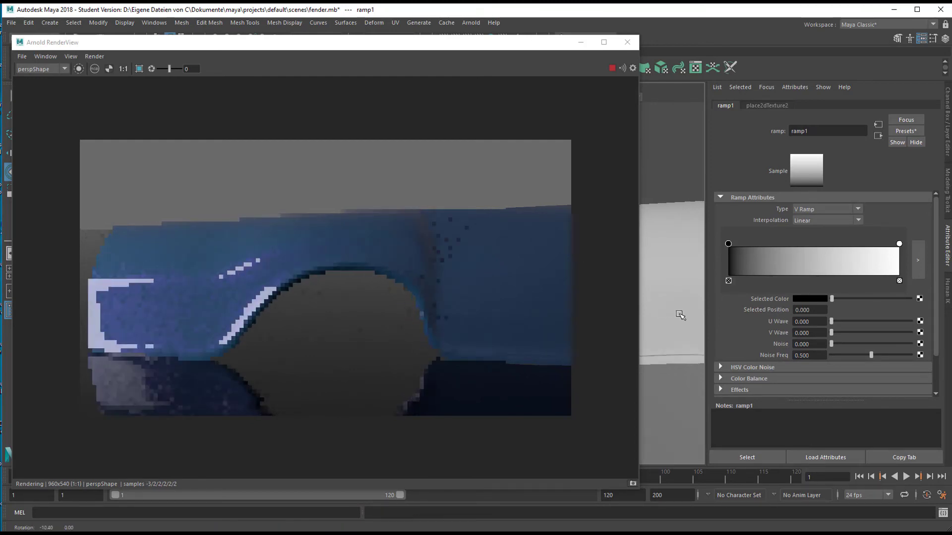
pyautogui.keyDown('alt'); pyautogui.moveTo(679, 314); pyautogui.dragTo(625, 329); pyautogui.keyUp('alt')
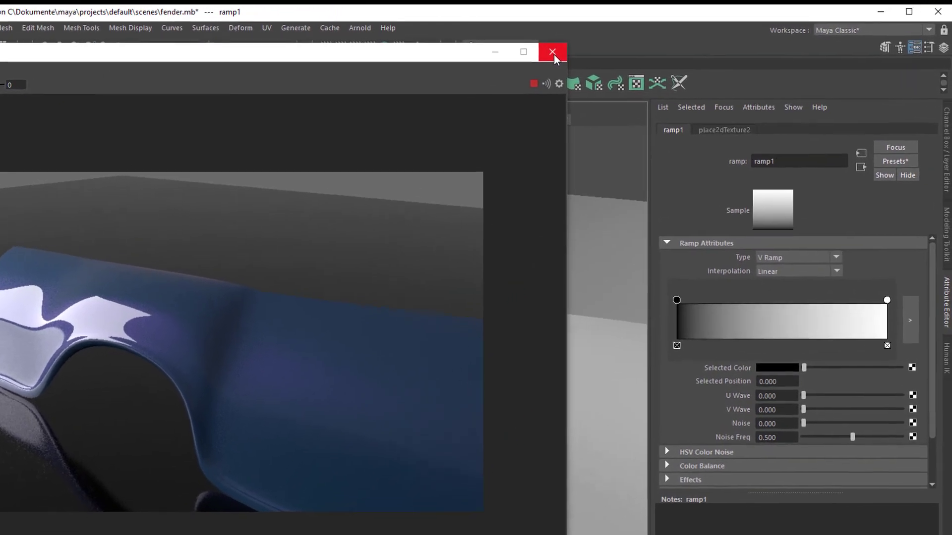
# Close the RenderView and go from the ramp's material to the fender's aiMixShader1 settings
pyautogui.click(552, 52)
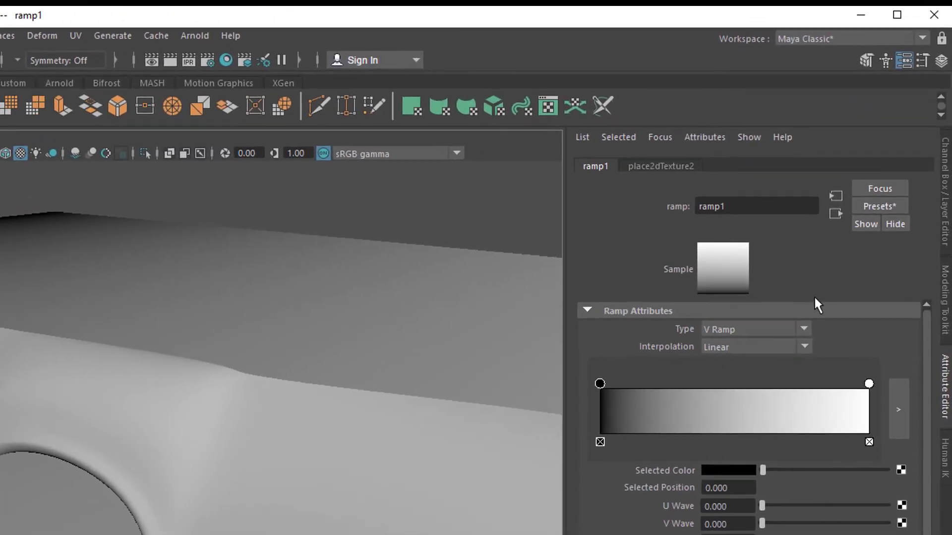
pyautogui.click(835, 214)
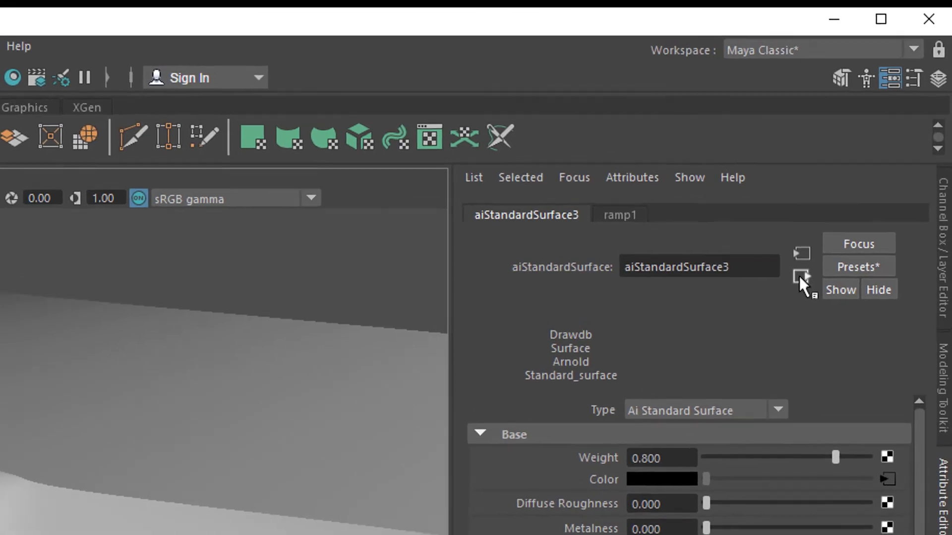
pyautogui.click(798, 275)
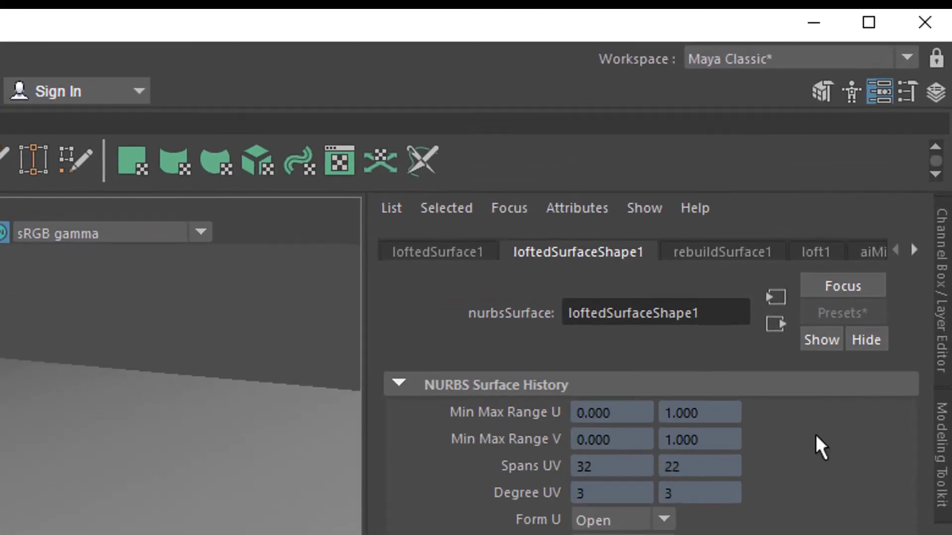
pyautogui.click(873, 252)
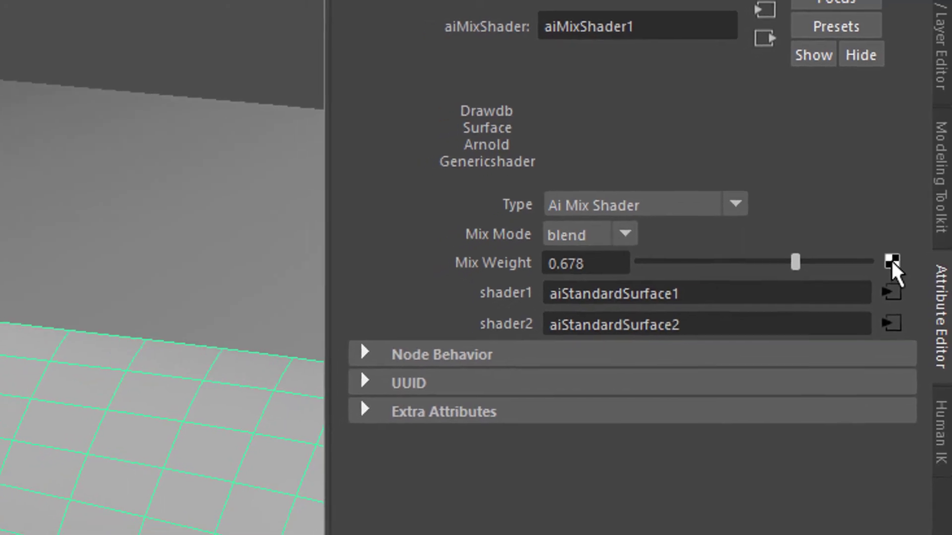
# Preview the paints with a checker on Mix Weight, then break that connection
pyautogui.click(907, 191)
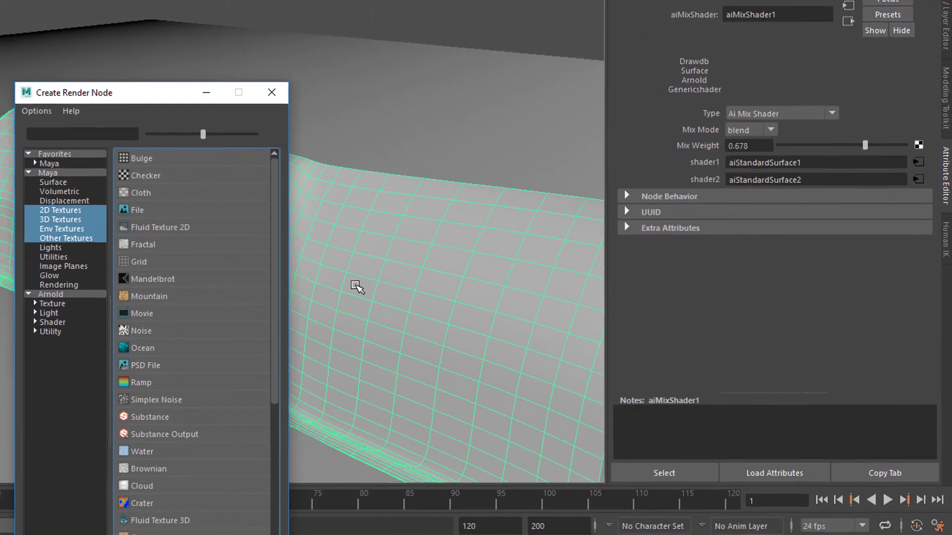
pyautogui.click(163, 178)
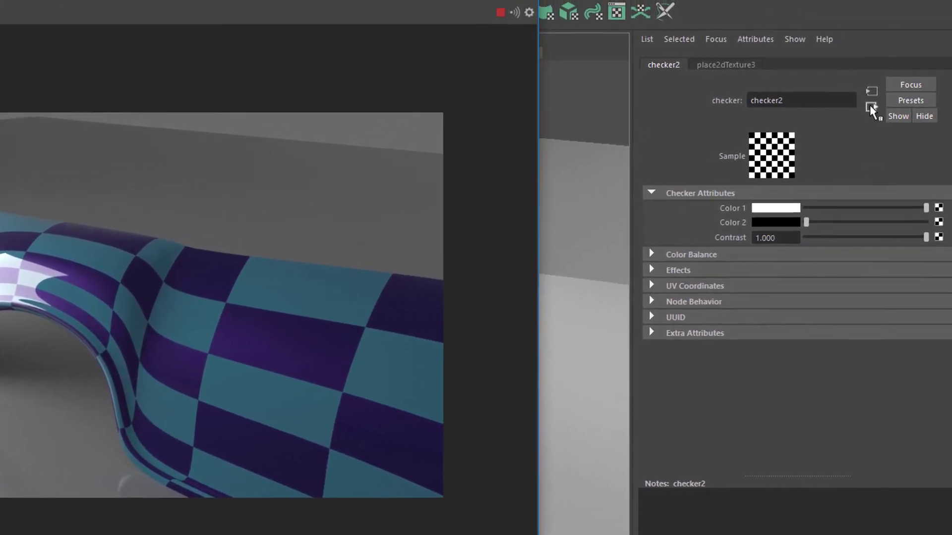
pyautogui.click(871, 106)
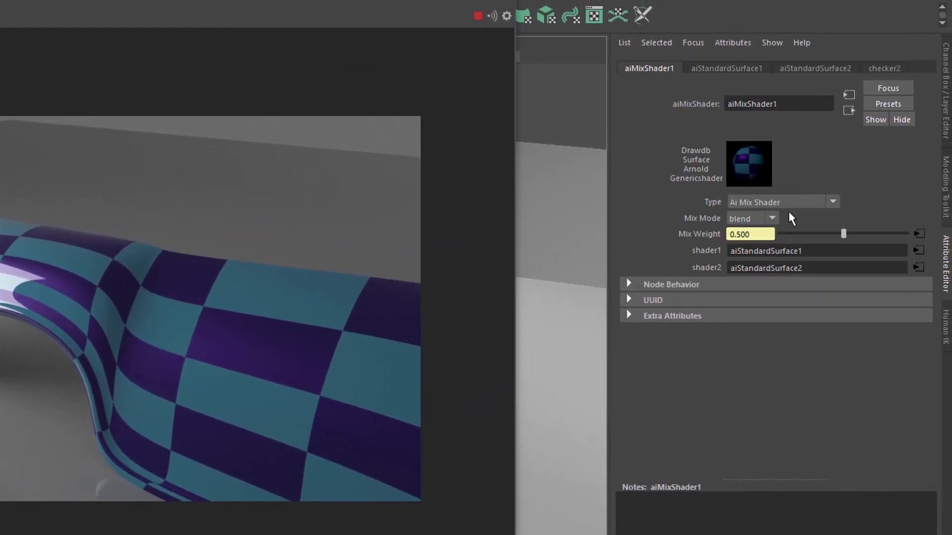
pyautogui.rightClick(747, 233)
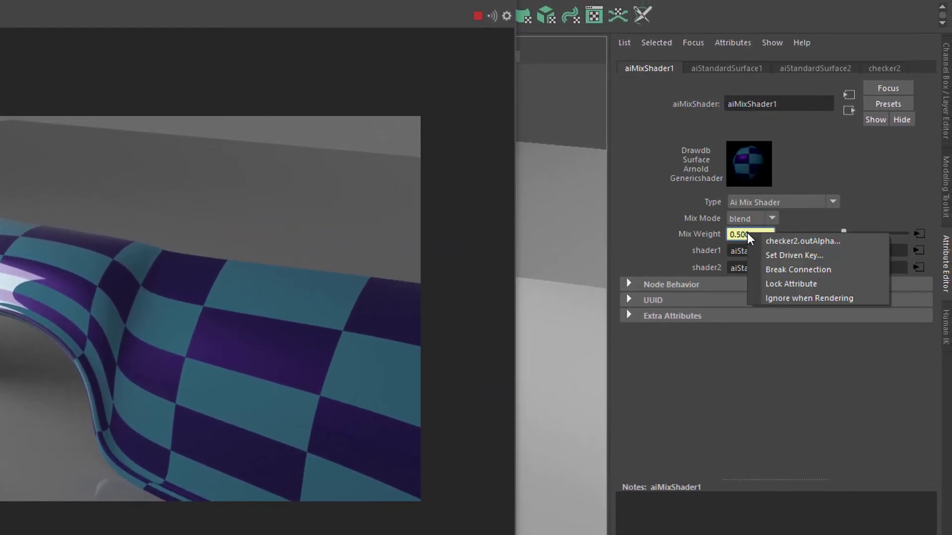
pyautogui.click(783, 269)
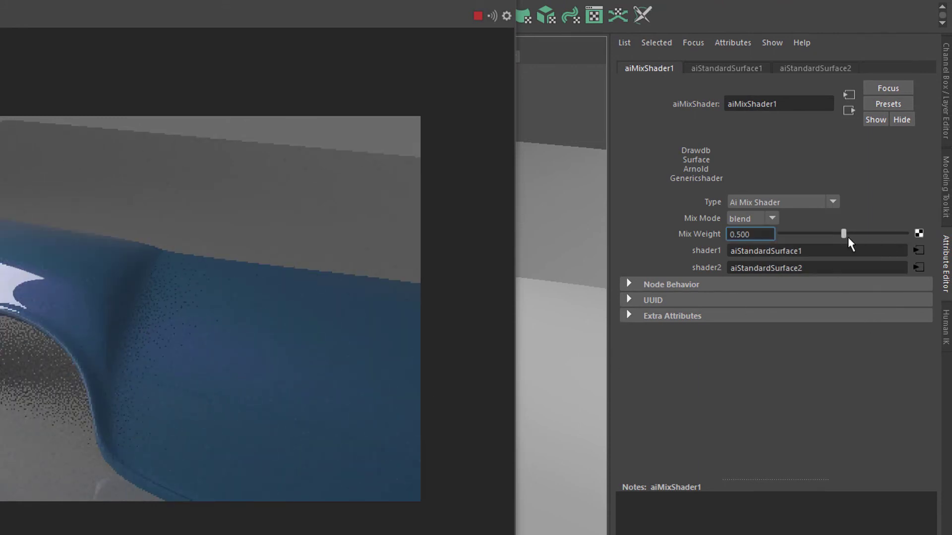
# Sweep Mix Weight from 0 to 1, then settle on a partial blend around 0.69
pyautogui.moveTo(843, 235); pyautogui.dragTo(769, 248)
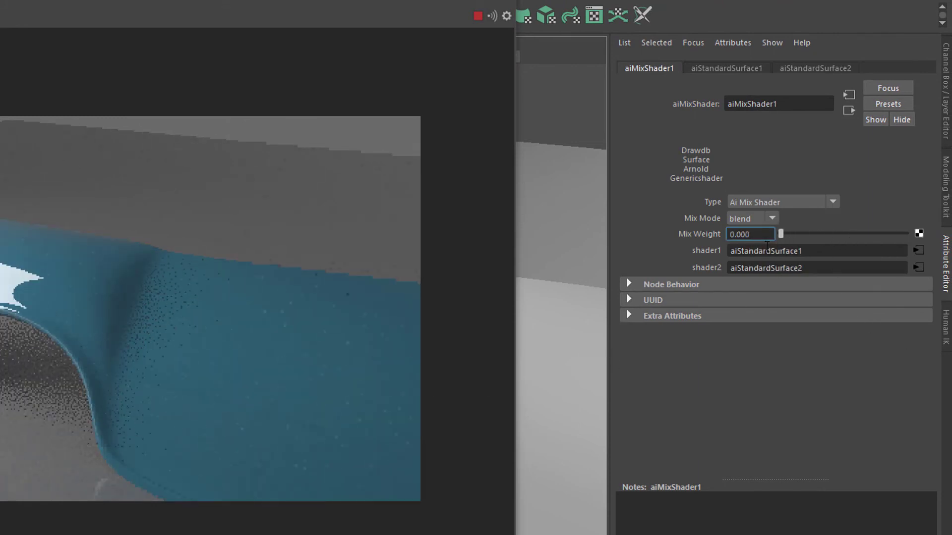
pyautogui.click(781, 236)
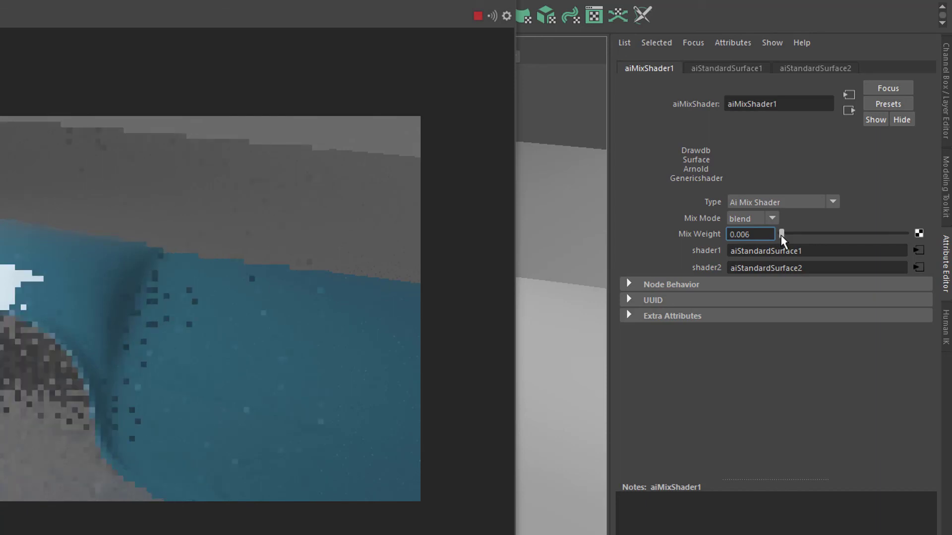
pyautogui.moveTo(782, 237); pyautogui.dragTo(921, 248)
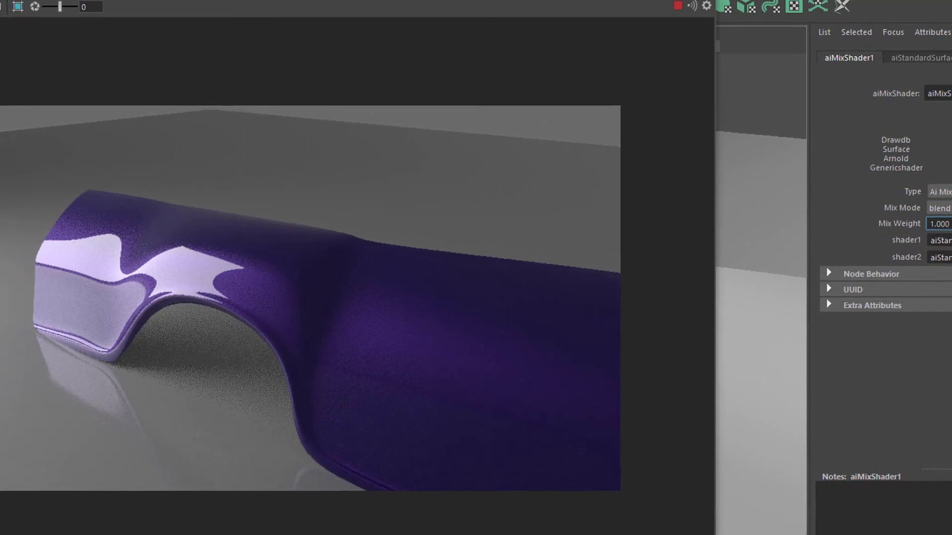
pyautogui.moveTo(949, 224); pyautogui.dragTo(940, 224)
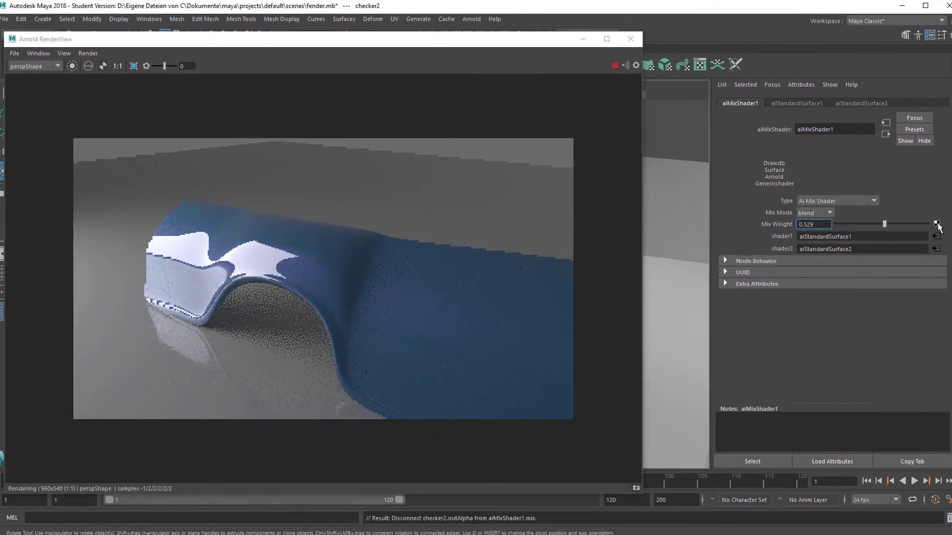
# Connect a new ramp to Mix Weight and move its black stop to position 0.225
pyautogui.click(936, 224)
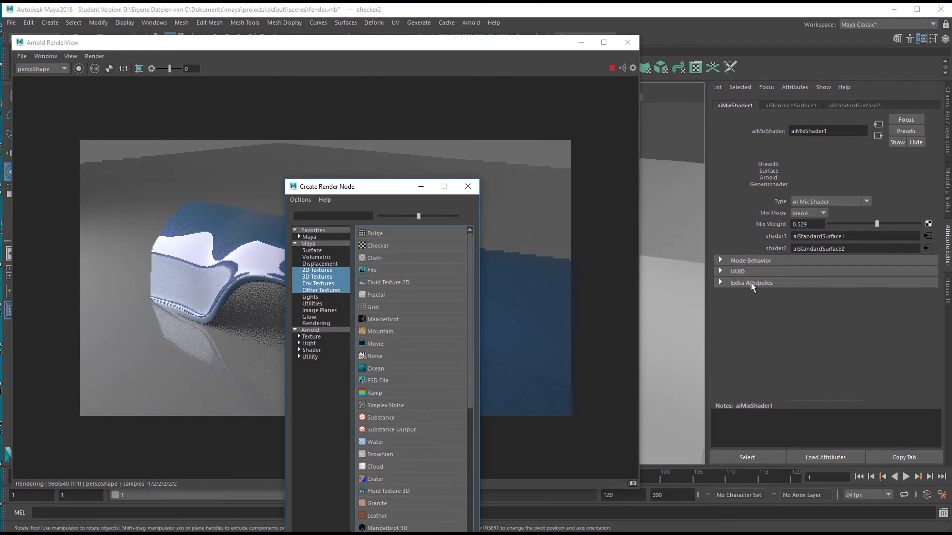
pyautogui.moveTo(370, 189); pyautogui.dragTo(501, 142)
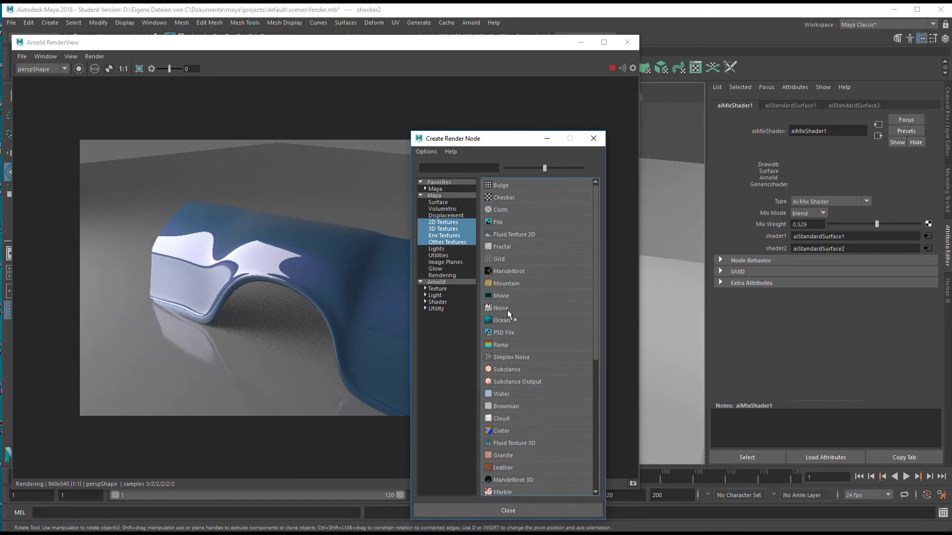
pyautogui.click(502, 344)
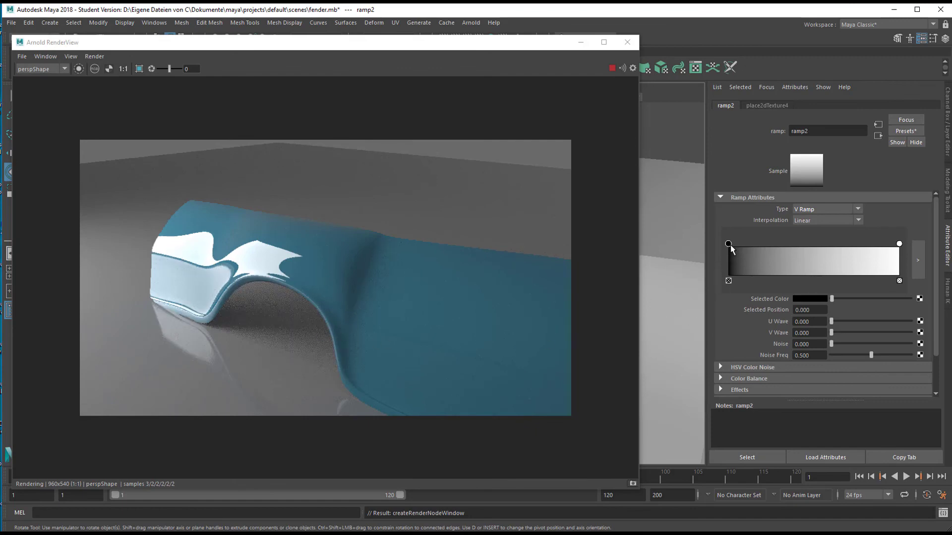
pyautogui.moveTo(728, 244); pyautogui.dragTo(766, 244)
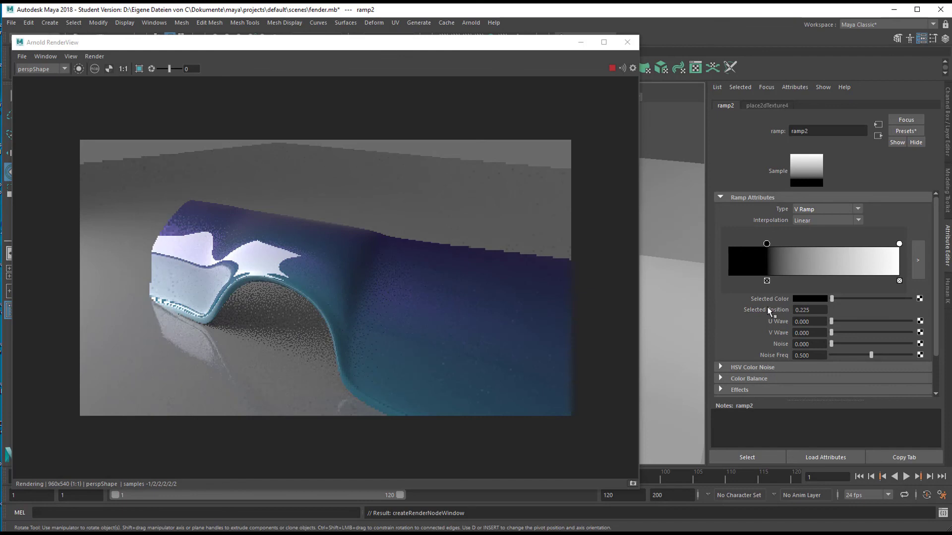